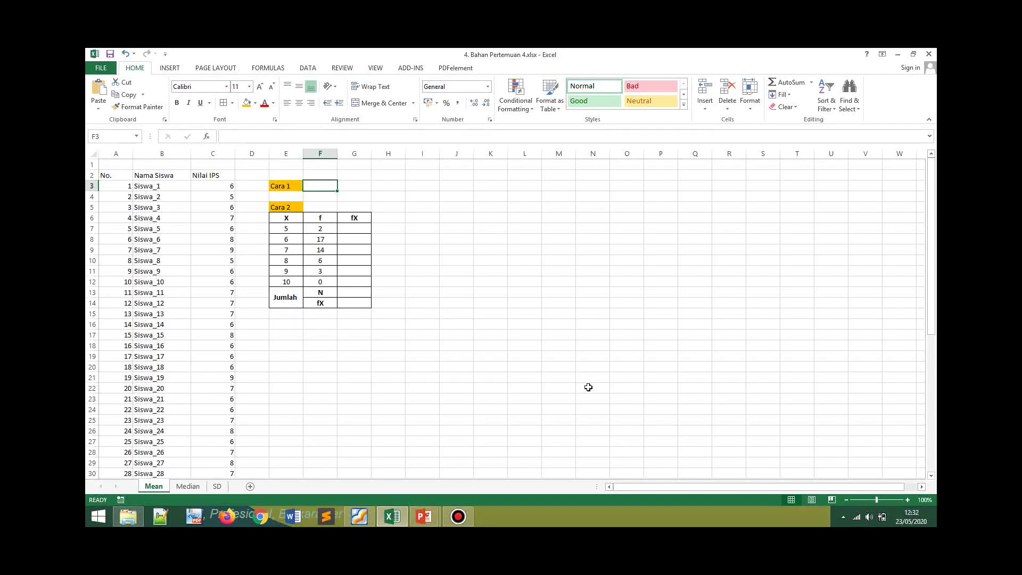
Check the mean formulas on the presentation slide and look through the numbered student list down to its last entry
key("alt+Tab")
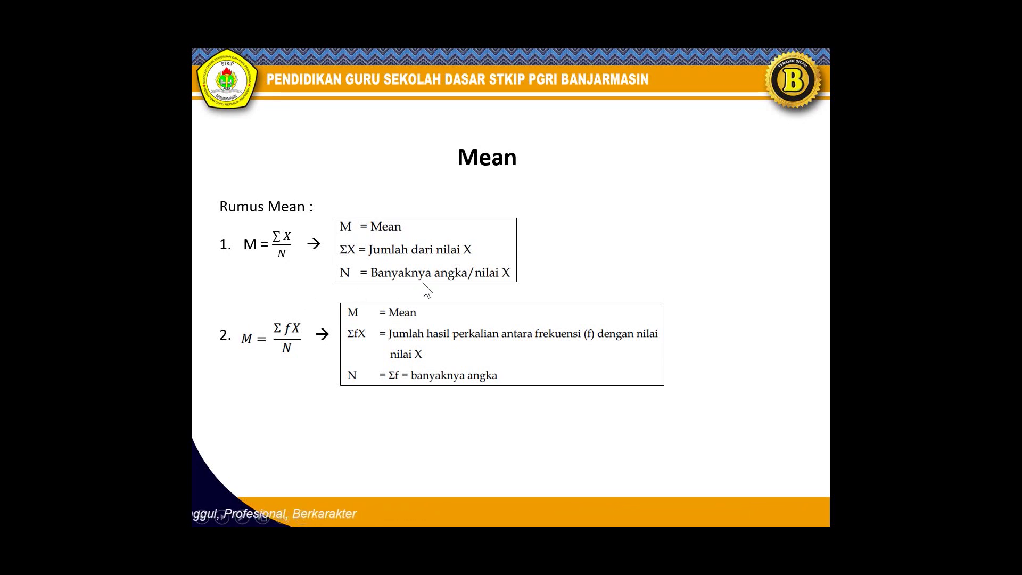
key("alt+Tab")
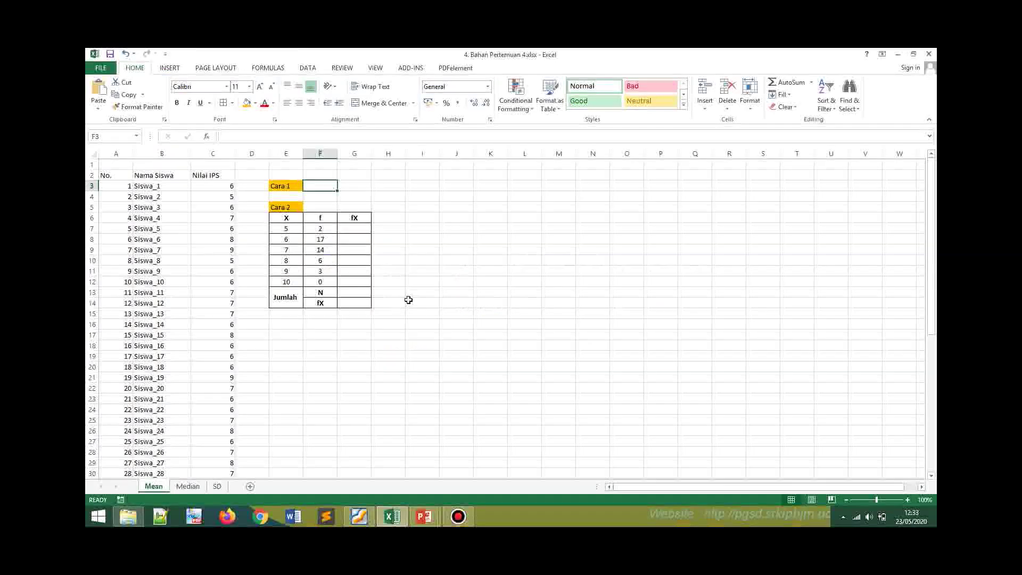
left_click(167, 186)
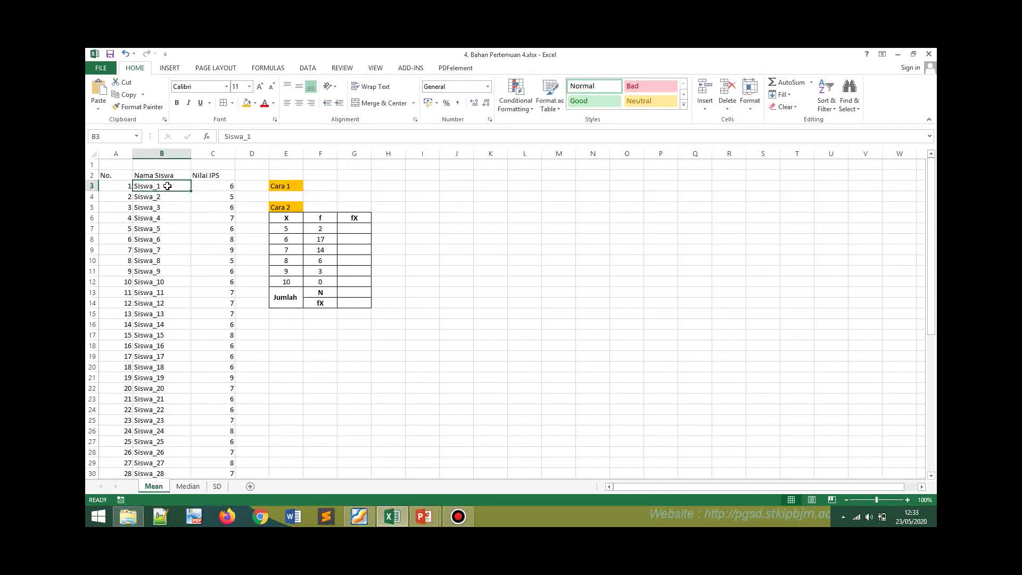
left_click(219, 189)
left_click(174, 189)
scroll(189, 319, "down", 3)
scroll(189, 319, "down", 3)
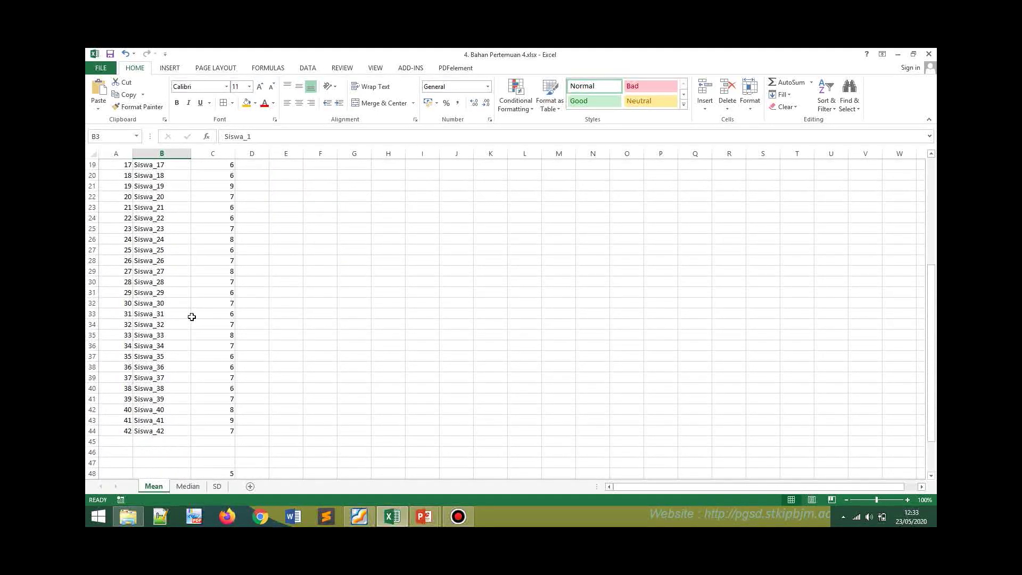
left_click(127, 433)
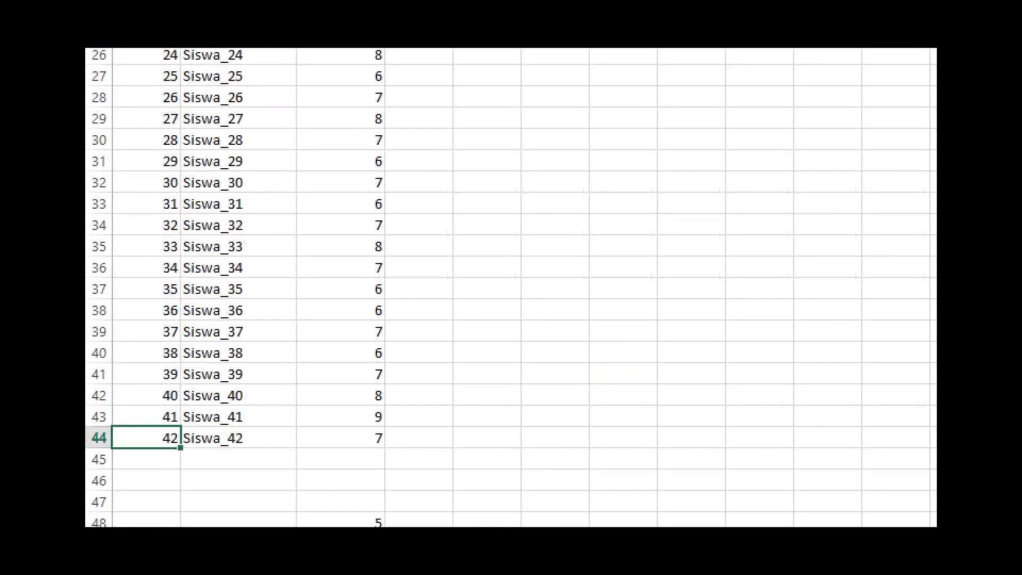
scroll(220, 270, "up", 5)
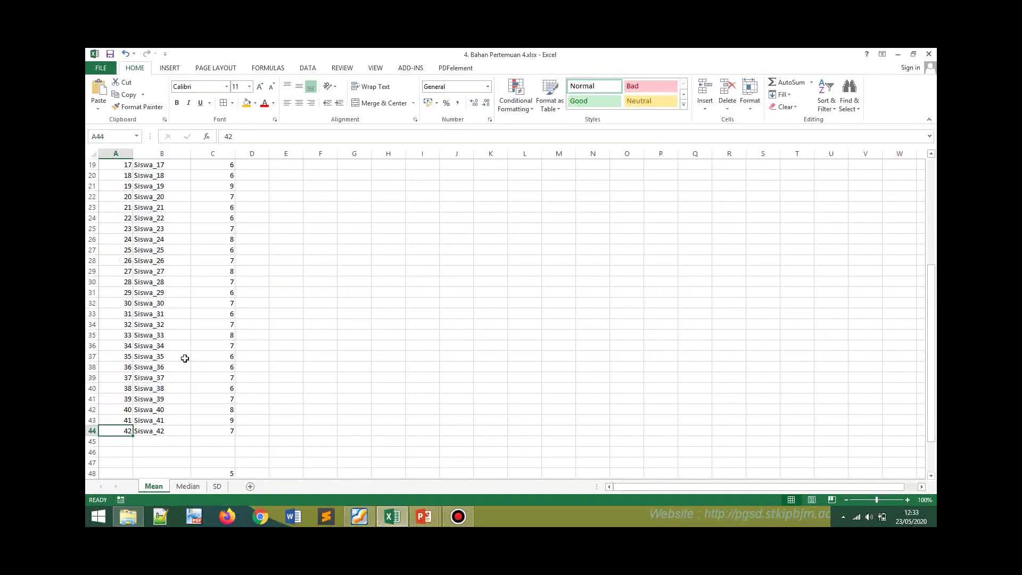
scroll(221, 270, "up", 1)
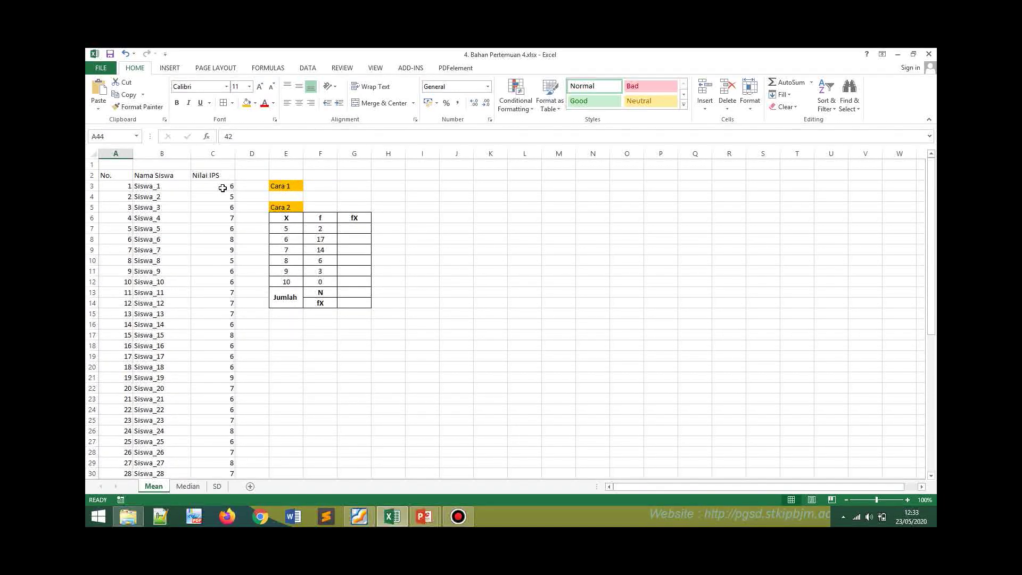
Examine the Nilai IPS scores in column C from the first student through the last
left_click_drag(227, 189, 235, 270)
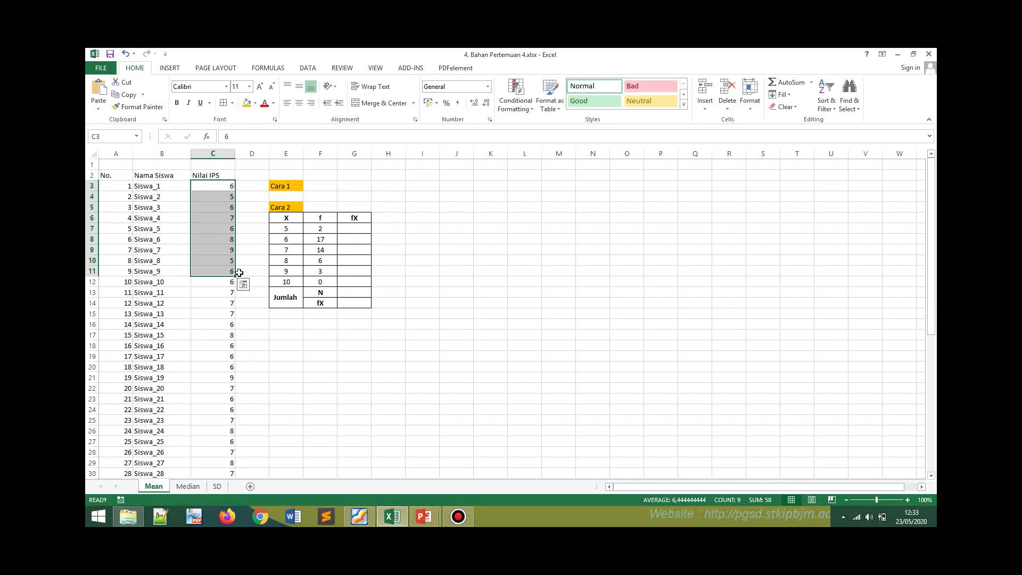
left_click_drag(220, 187, 220, 207)
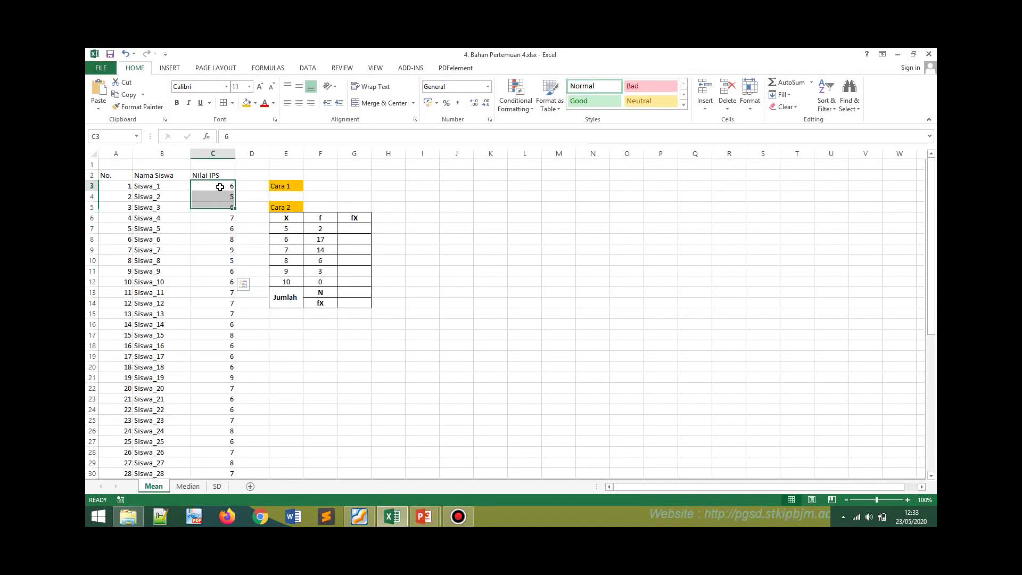
left_click(220, 187)
left_click(224, 197)
left_click(218, 208)
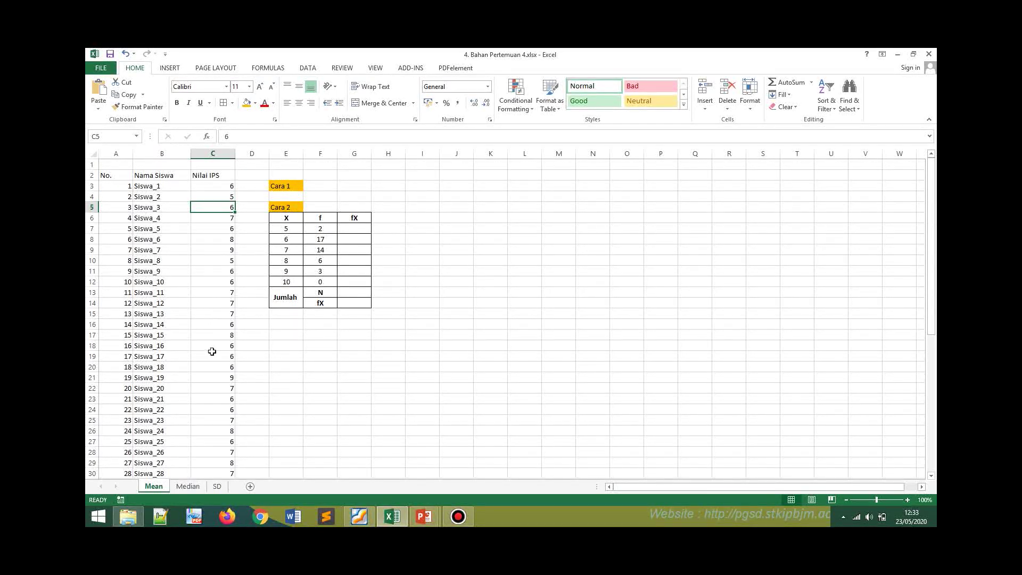
scroll(158, 437, "down", 7)
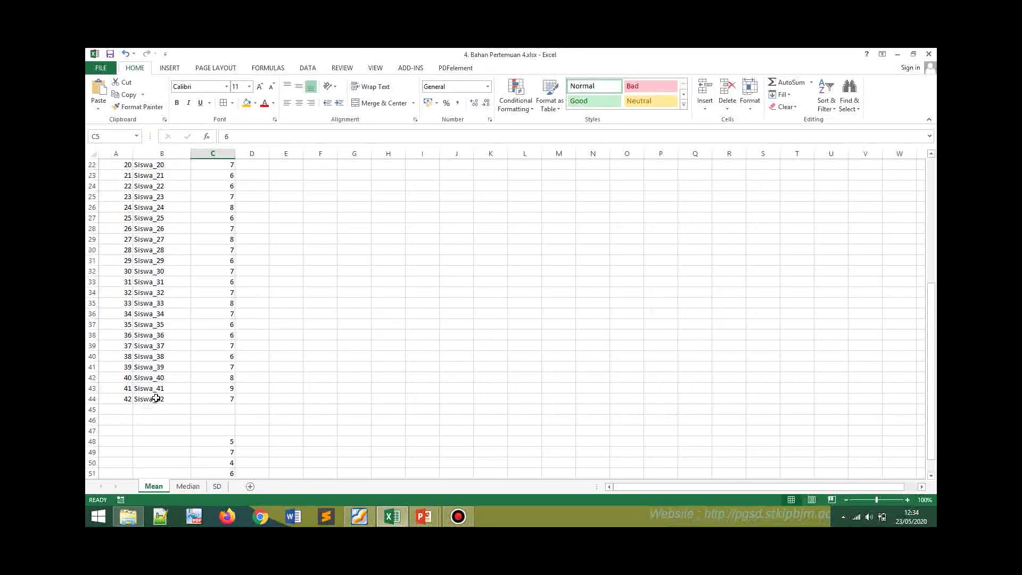
scroll(239, 224, "up", 6)
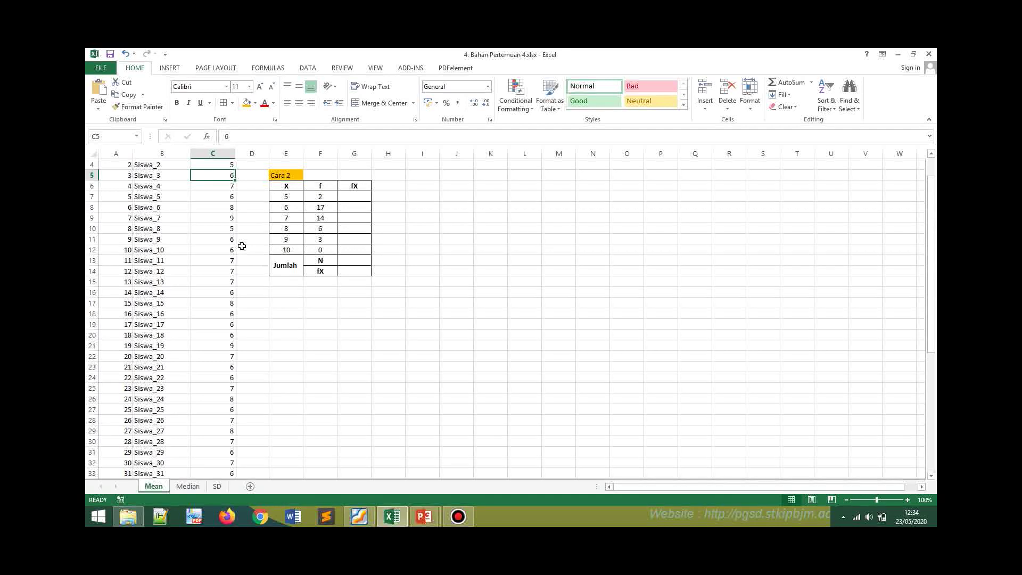
scroll(242, 246, "up", 1)
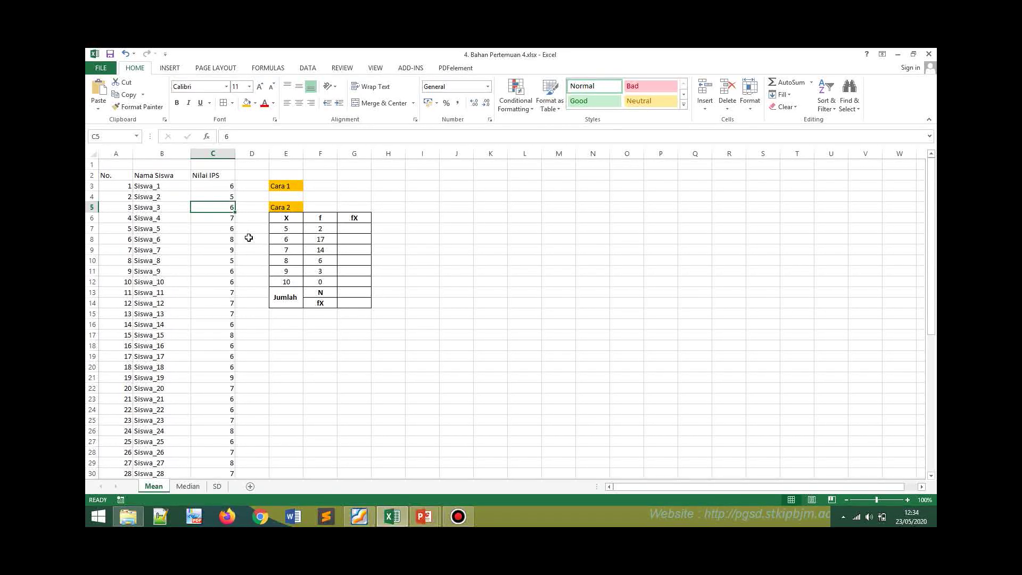
Calculate the mean for Cara 1 in F3 with =AVERAGE(C3:C44), covering all Nilai IPS scores
left_click(318, 194)
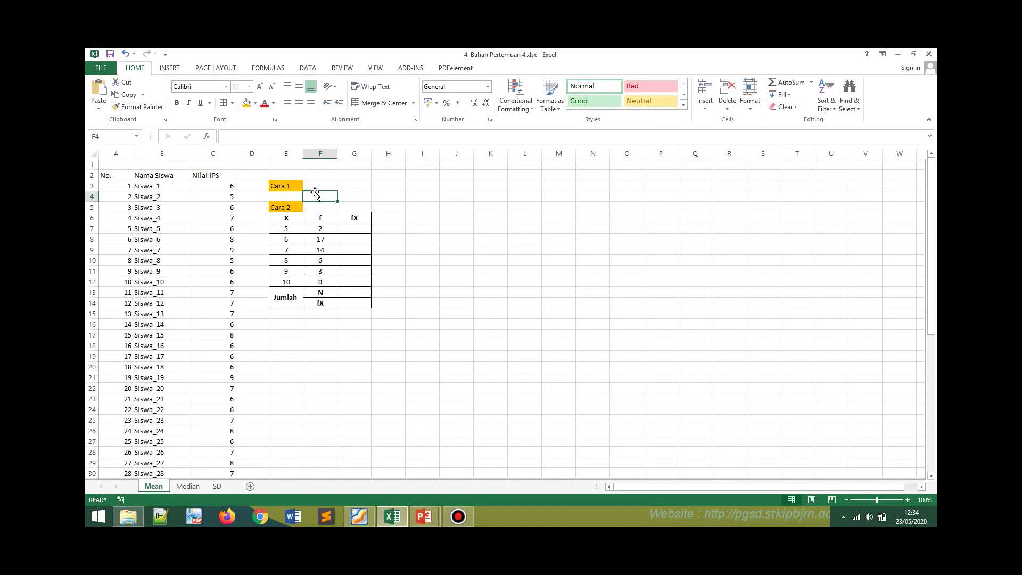
left_click(319, 183)
type("=avera")
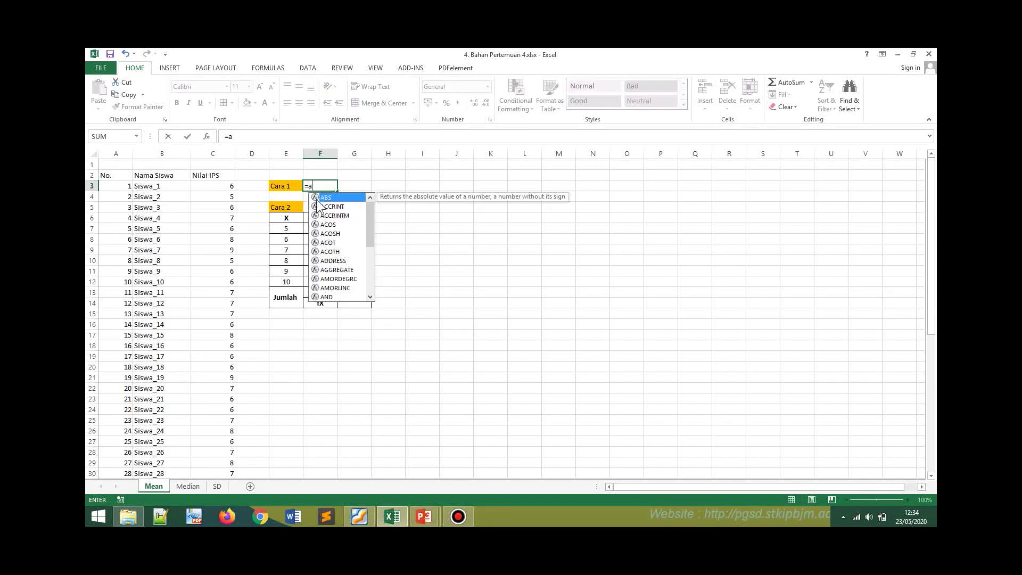
type("ge(")
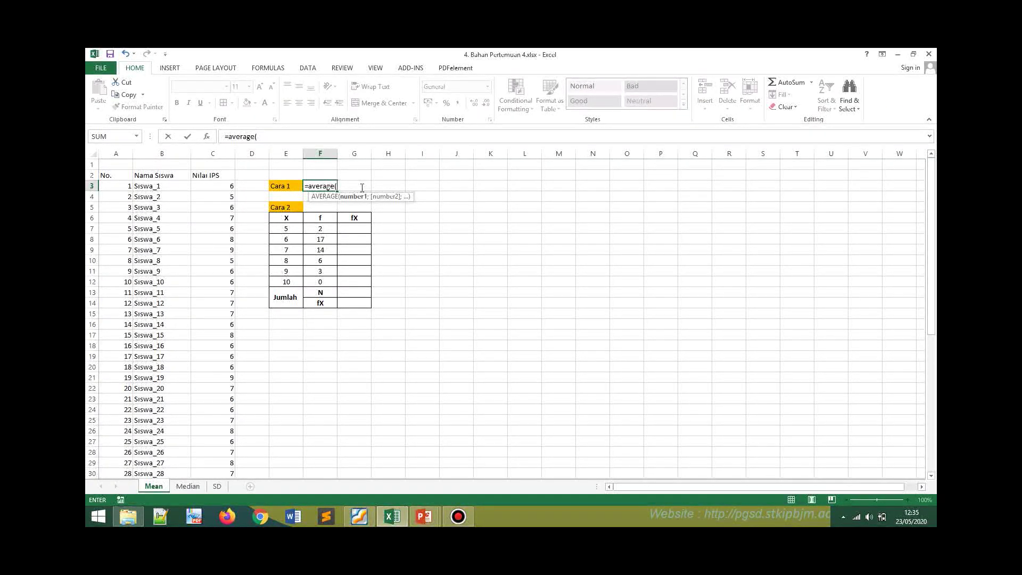
left_click(225, 192)
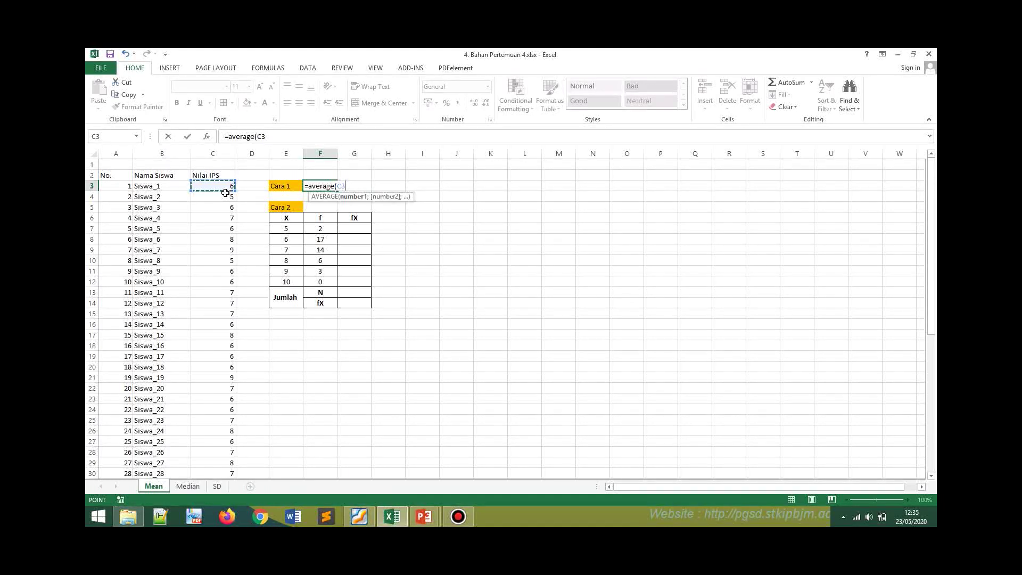
key("ctrl+shift+Down")
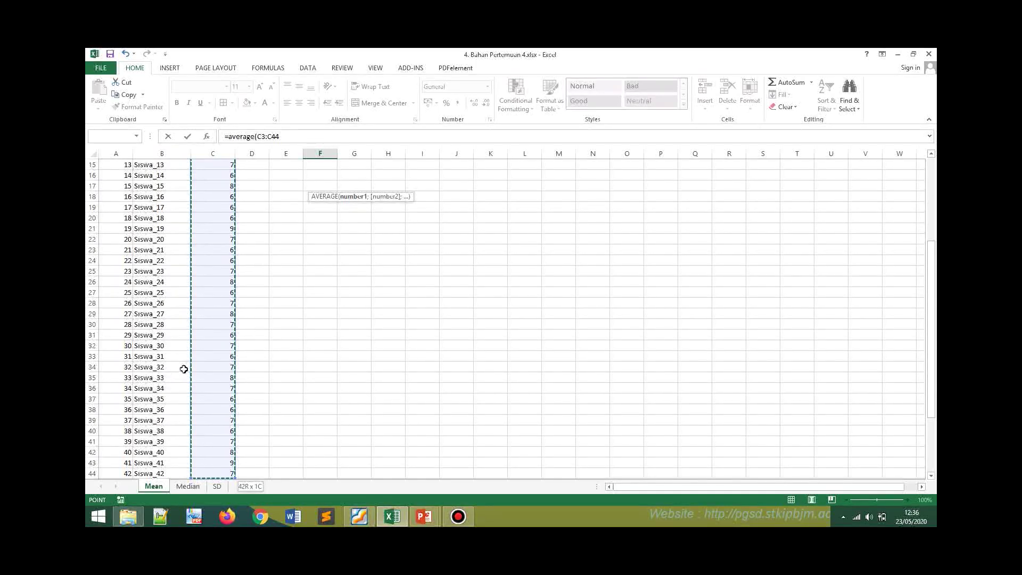
scroll(183, 366, "up", 5)
scroll(188, 222, "down", 5)
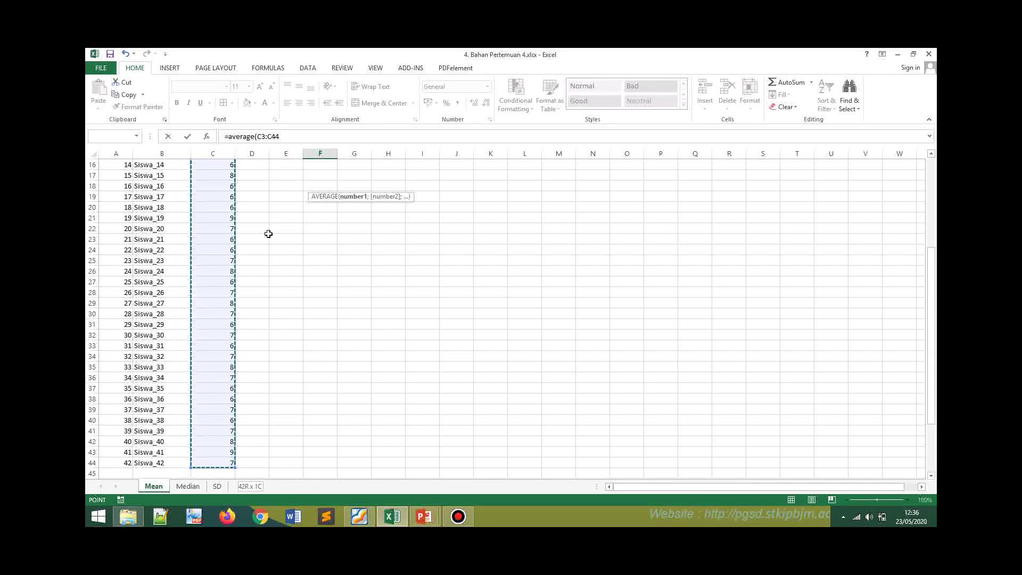
key("Return")
left_click(328, 178)
left_click(331, 185)
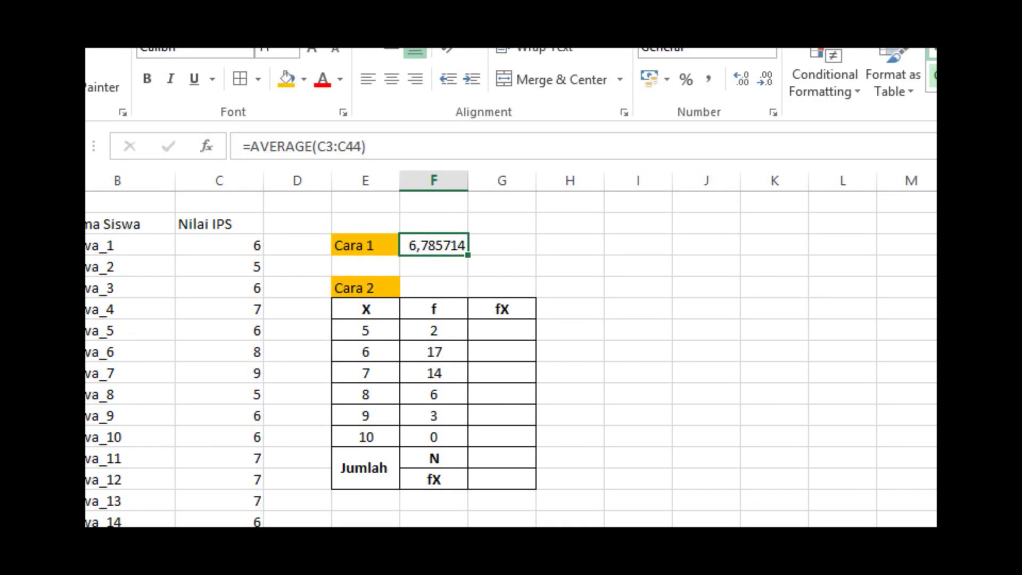
Consult the second mean formula on the slide and calculate the first fX value in G7 with =F7*E7
key("alt+Tab")
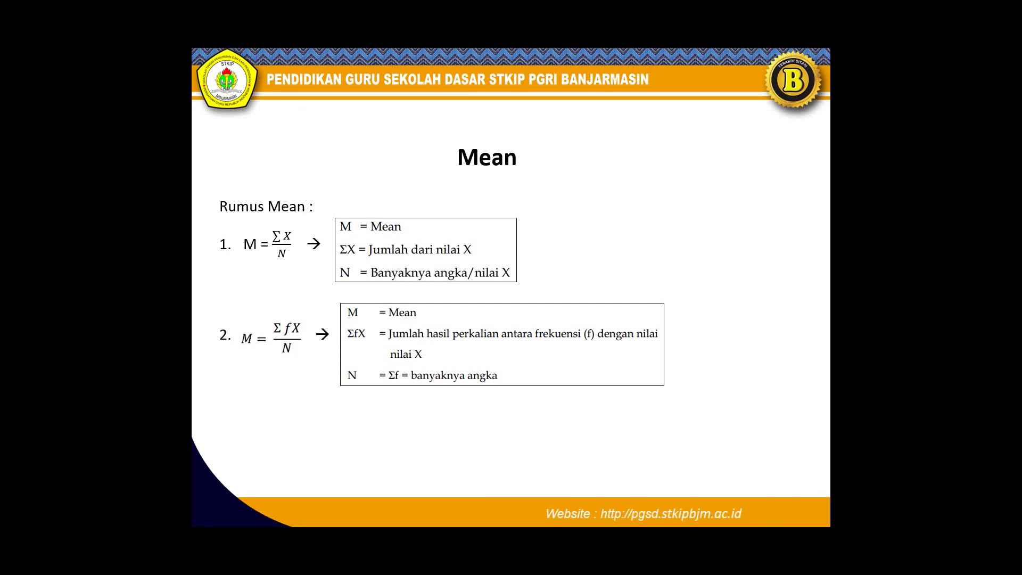
key("alt+Tab")
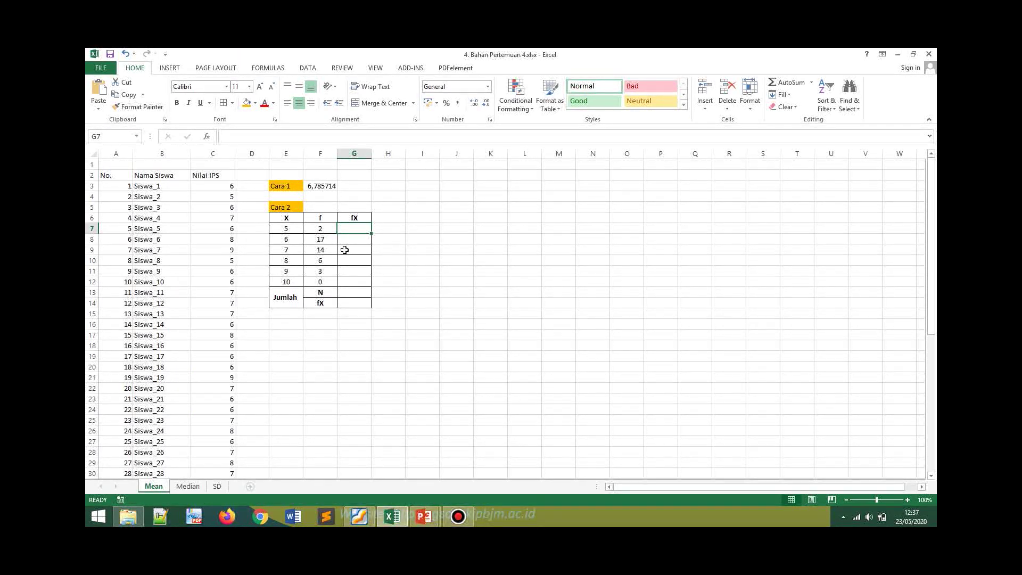
type("=")
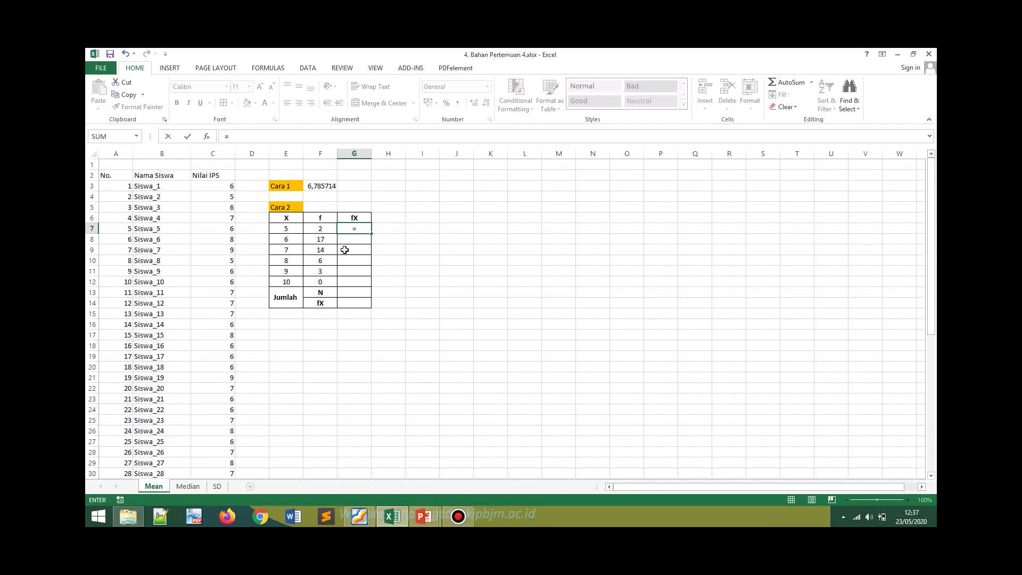
left_click(325, 228)
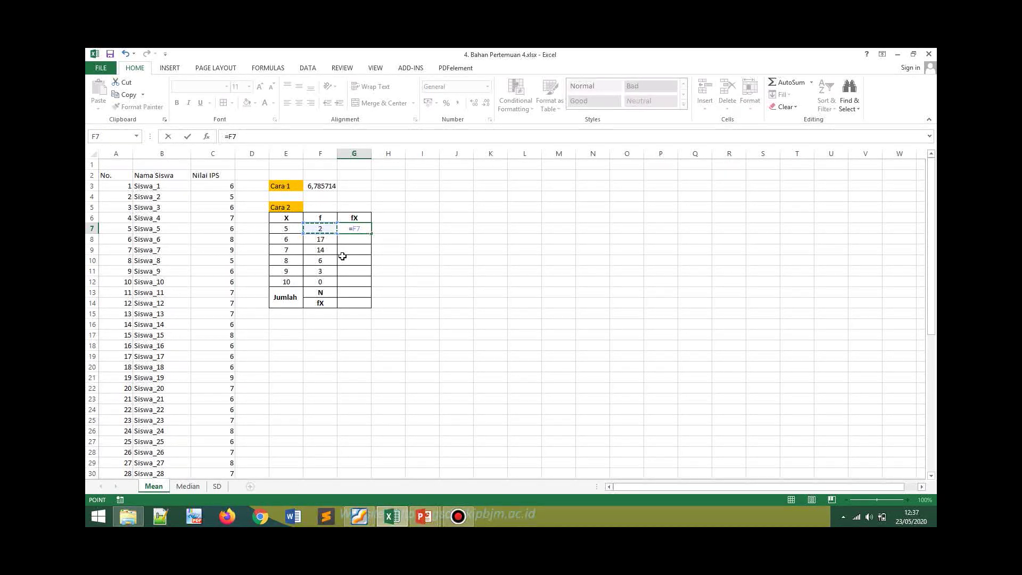
type("*")
left_click(284, 228)
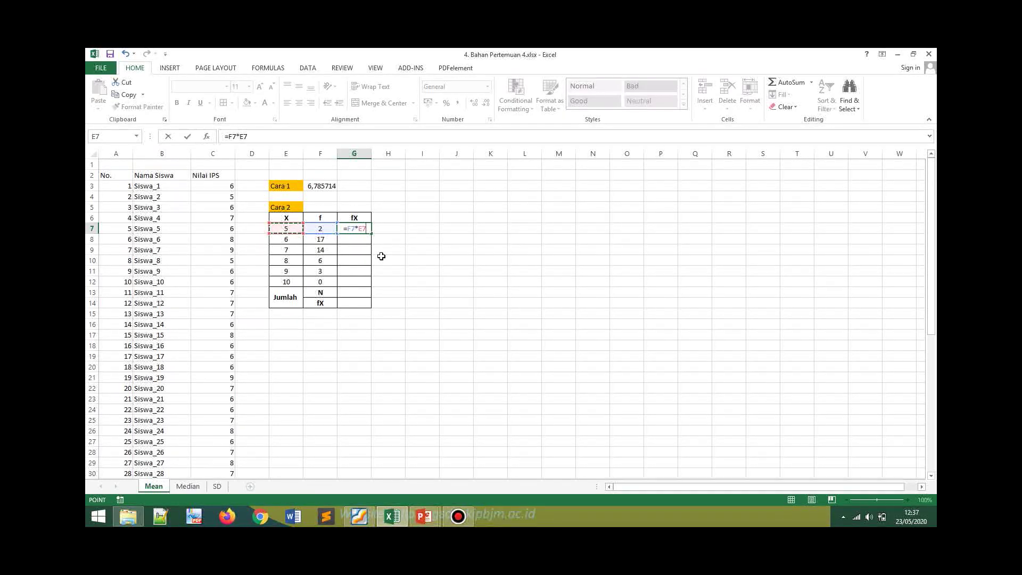
key("ctrl+Return")
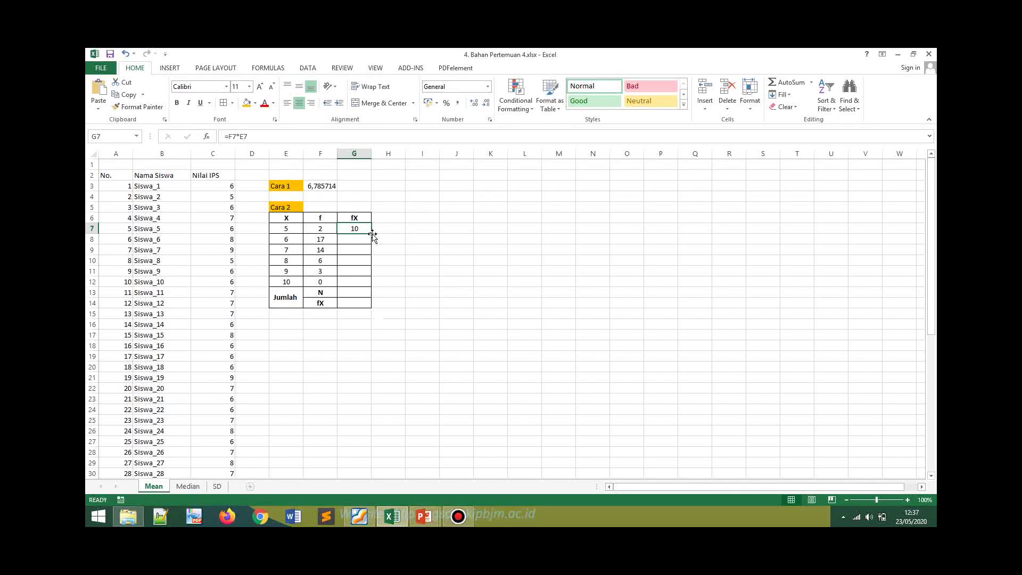
Try filling the G7 formula down to G14 and down to G12 only, undoing each fill
double_click(372, 235)
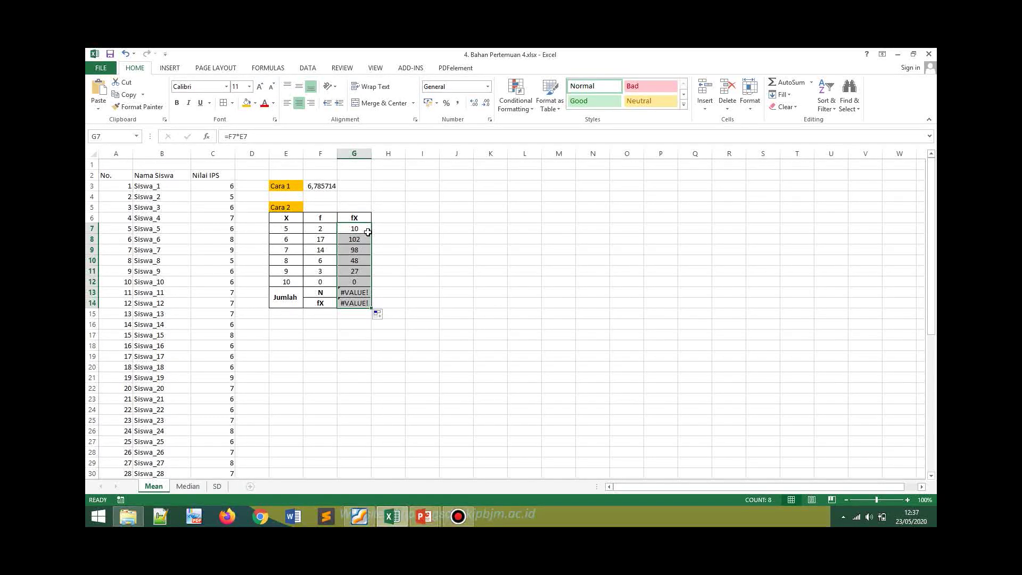
key("ctrl+z")
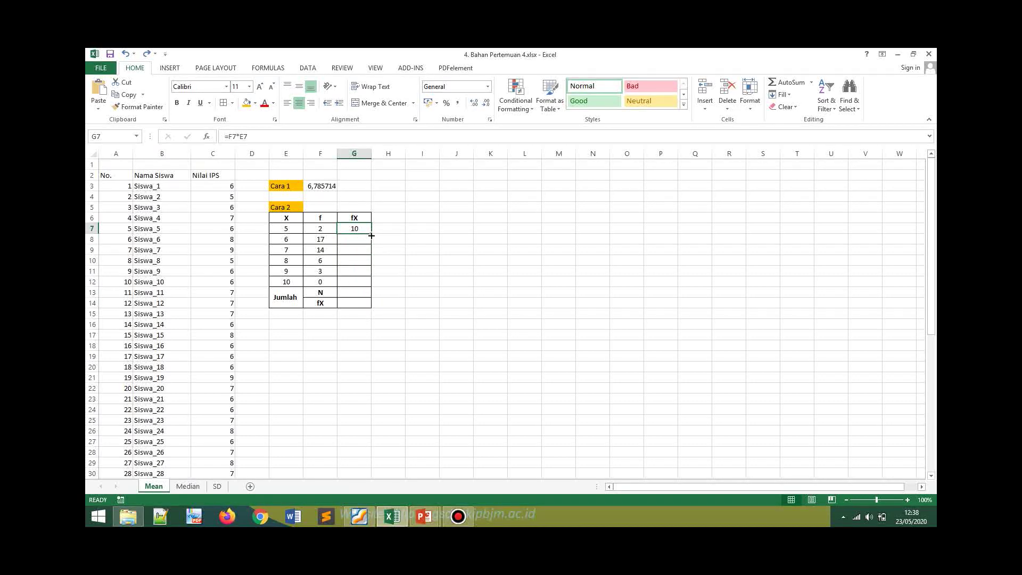
left_click_drag(373, 234, 371, 289)
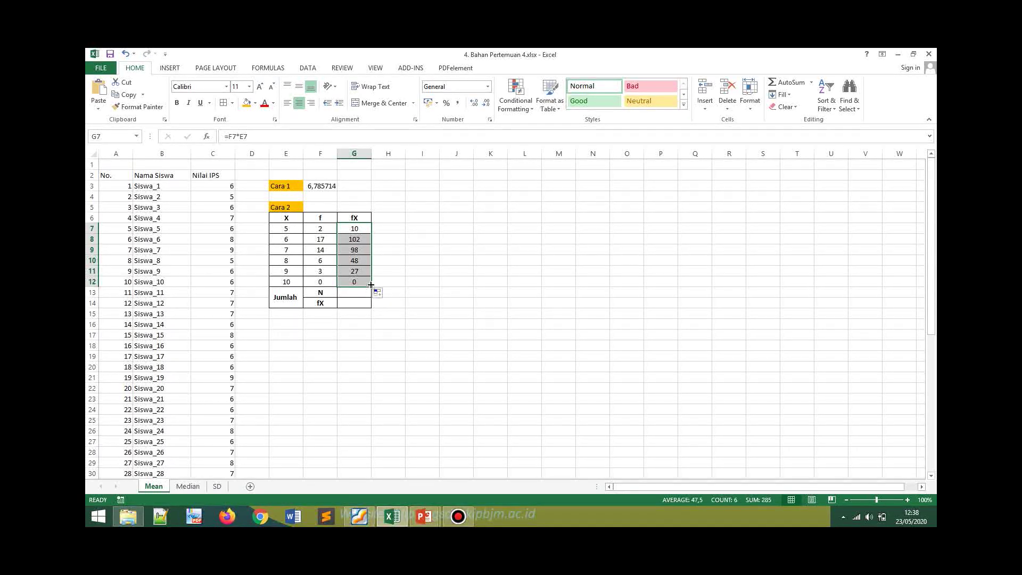
left_click(366, 231)
key("ctrl+z")
left_click(367, 233)
key("ctrl")
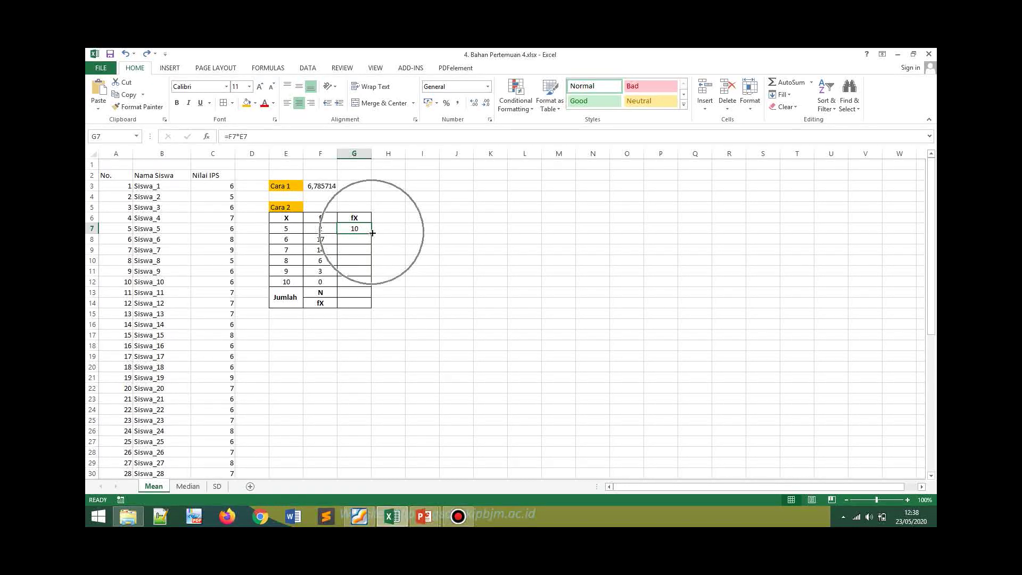
Fill the fX formula from G7 down the column through G14
double_click(373, 233)
left_click(359, 292)
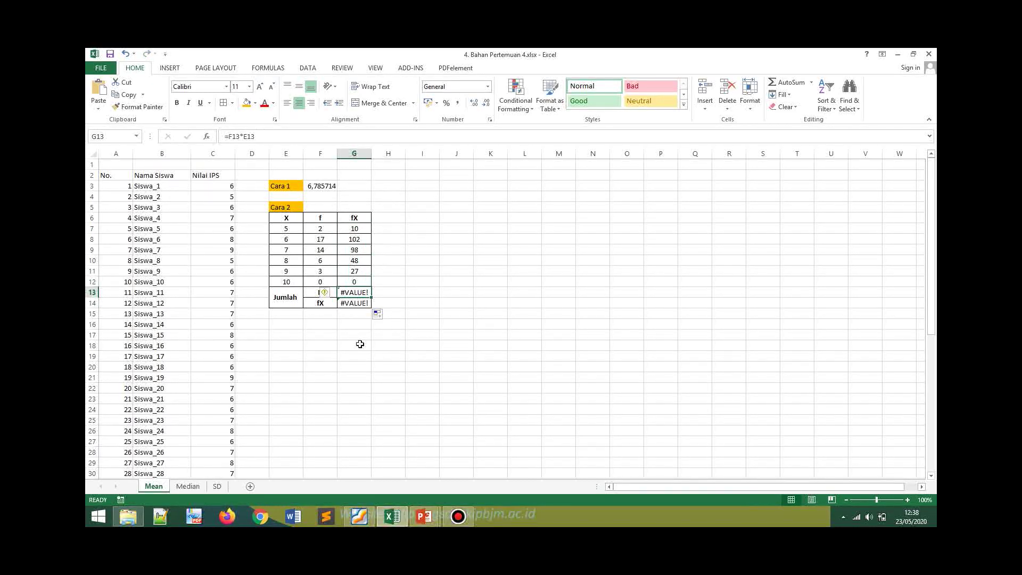
left_click(413, 292)
Consult the second mean formula on the slide and calculate N in G13 with =SUM(F7:F12), replacing the filled formula
left_click(353, 294)
key("alt+Tab")
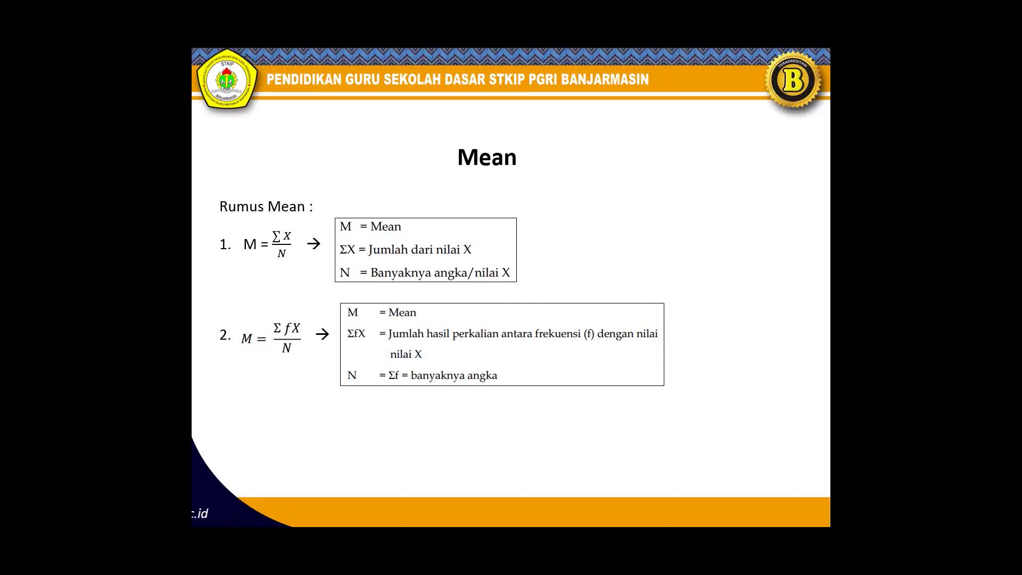
key("alt+Tab")
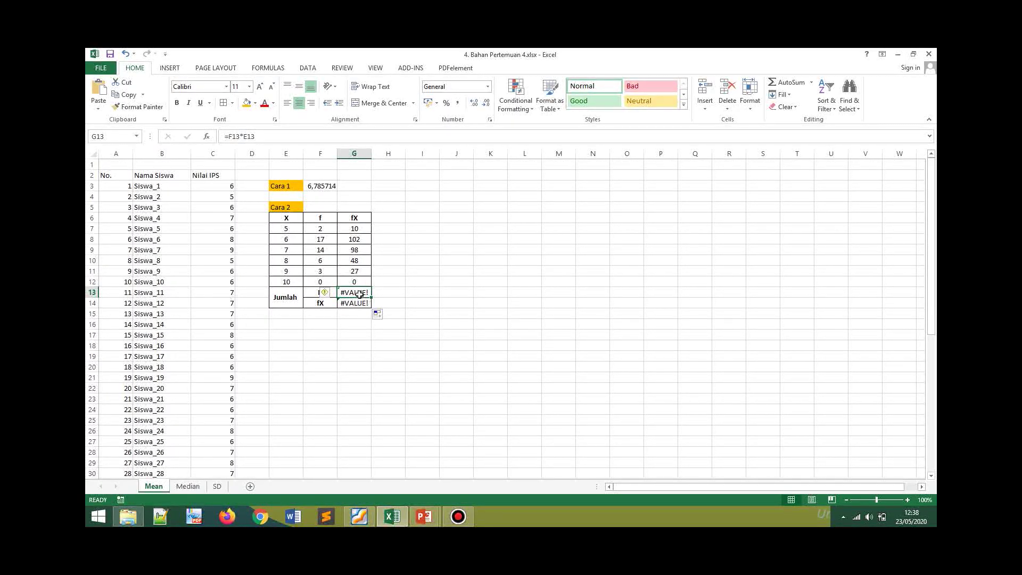
type("=")
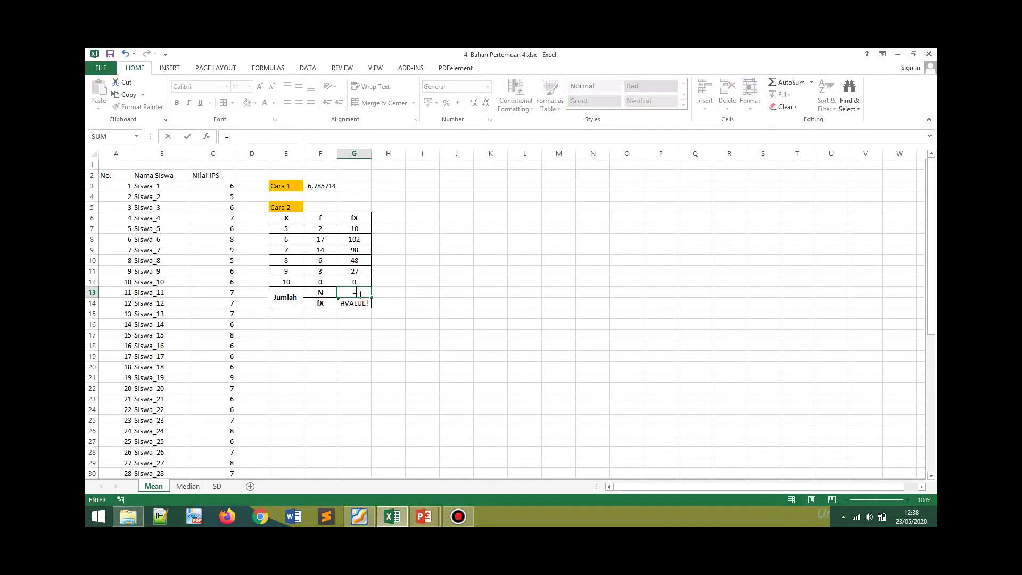
type("sum")
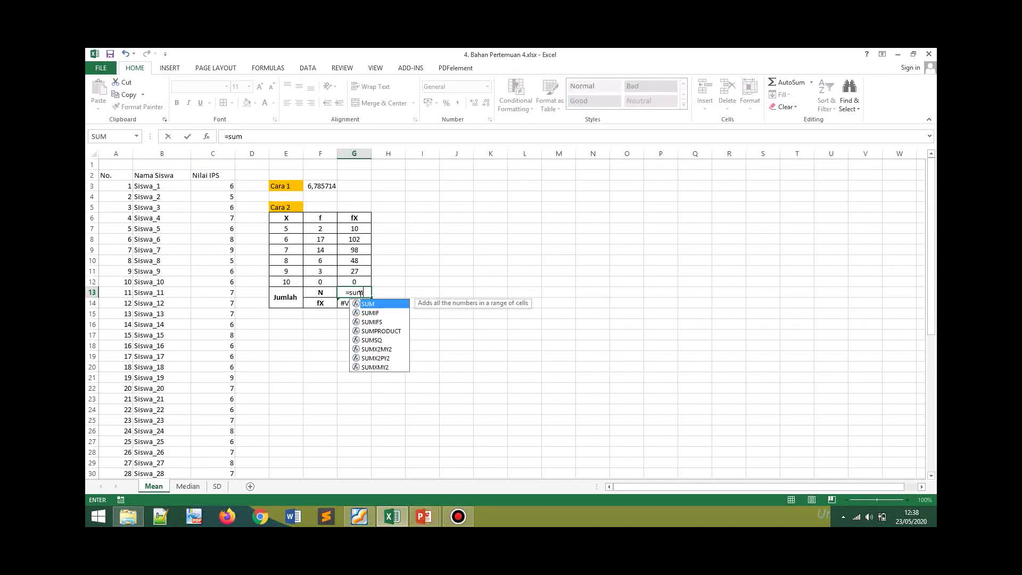
type("(")
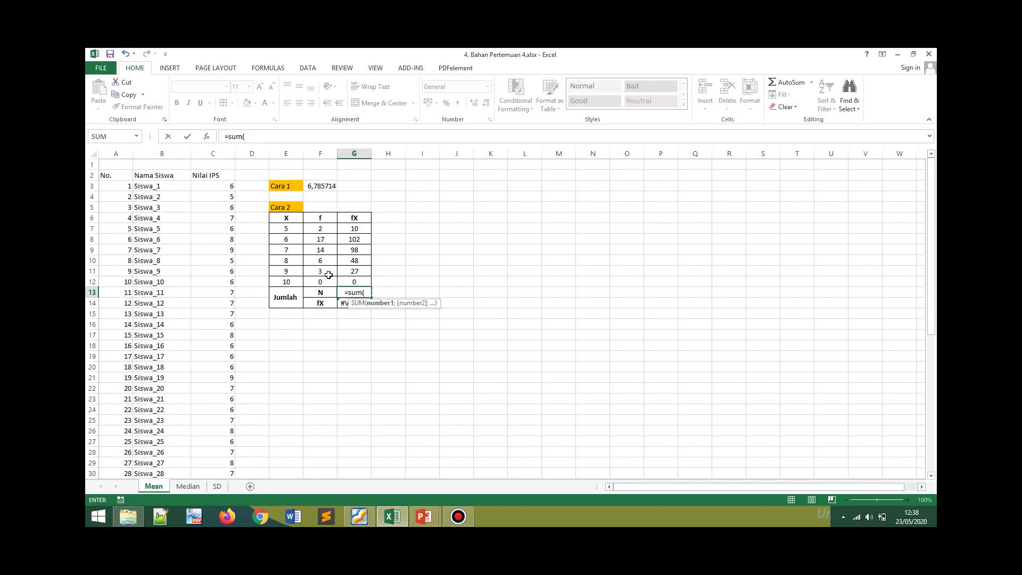
left_click(320, 229)
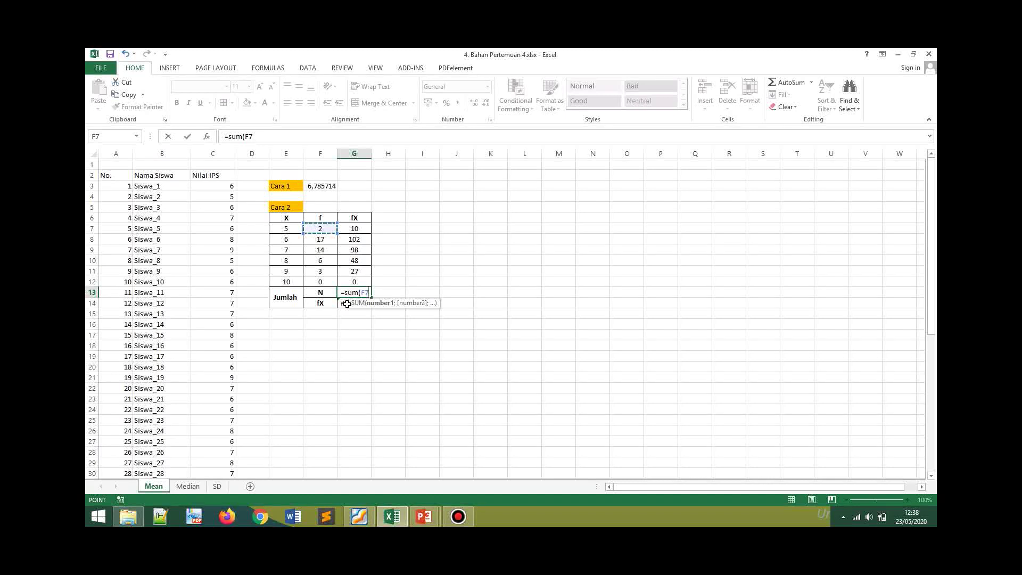
left_click(322, 282, "shift")
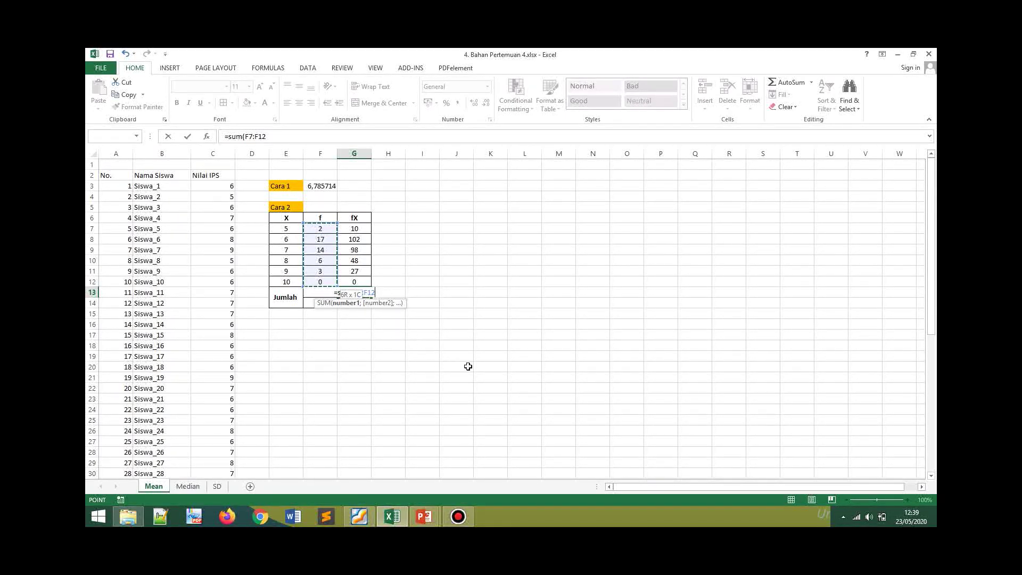
key("Return")
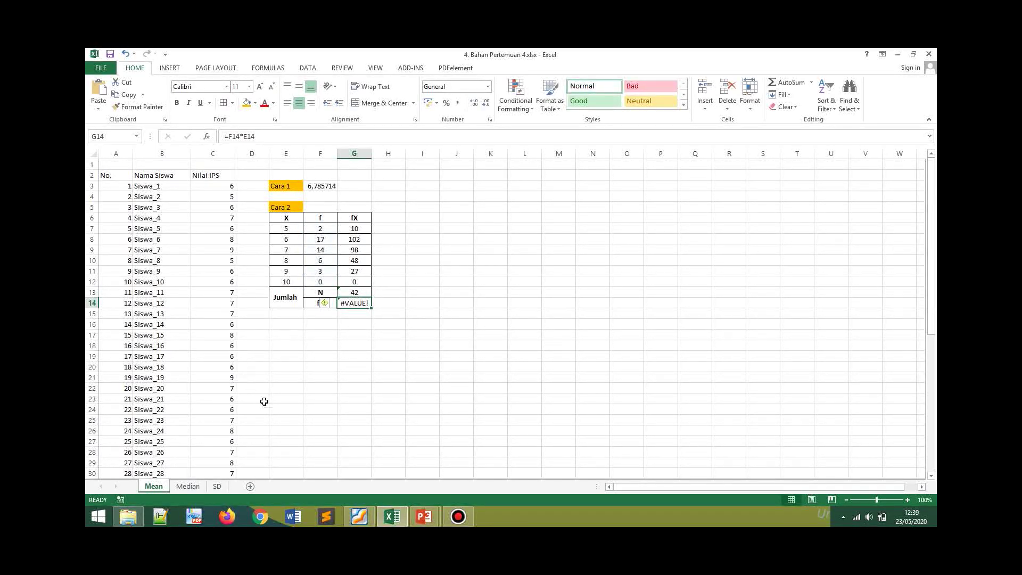
Look through the student list and total the fX column in G14 with =SUM(G7:G12)
left_click(167, 391)
scroll(167, 397, "down", 6)
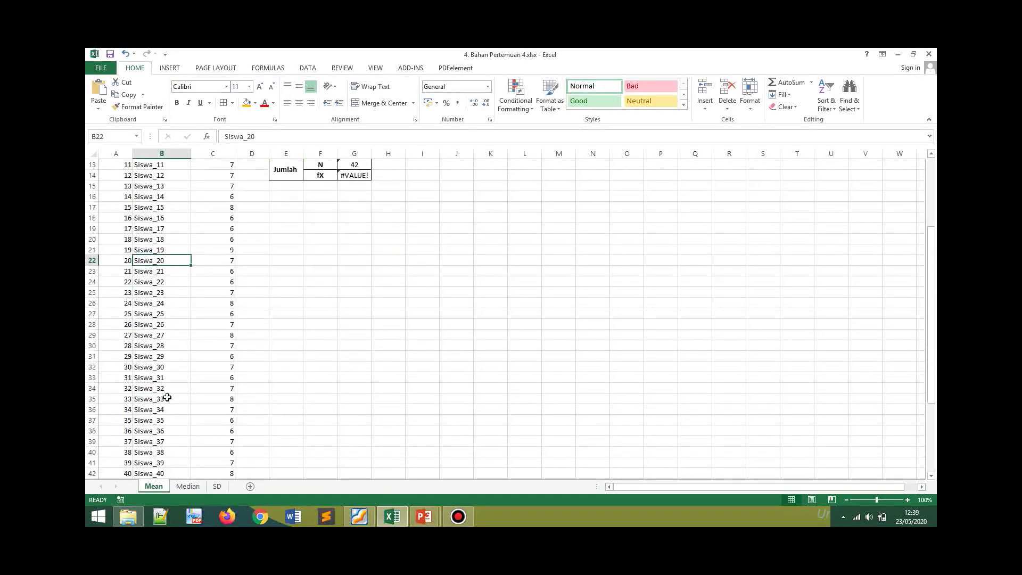
scroll(294, 318, "up", 6)
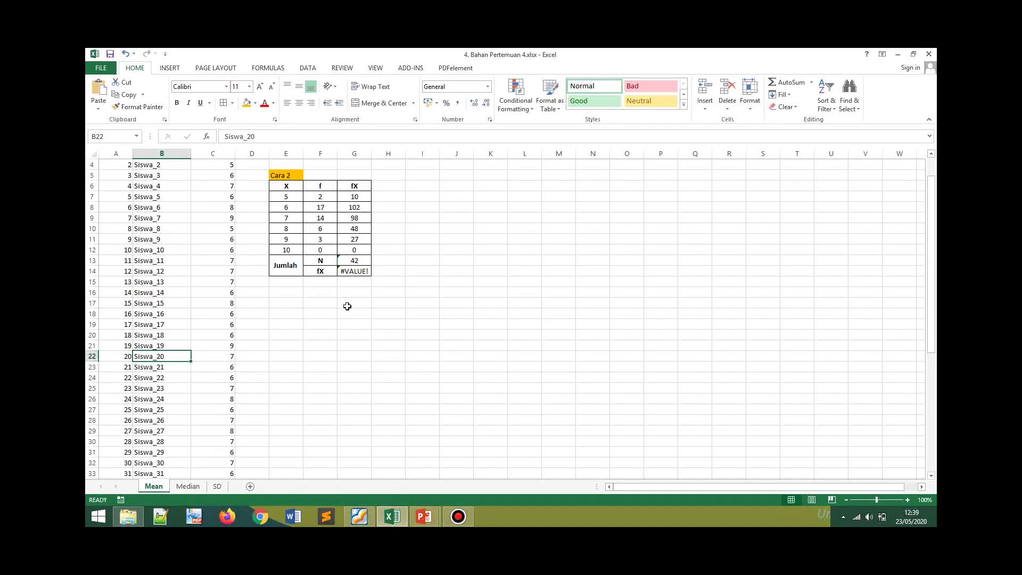
left_click(354, 303)
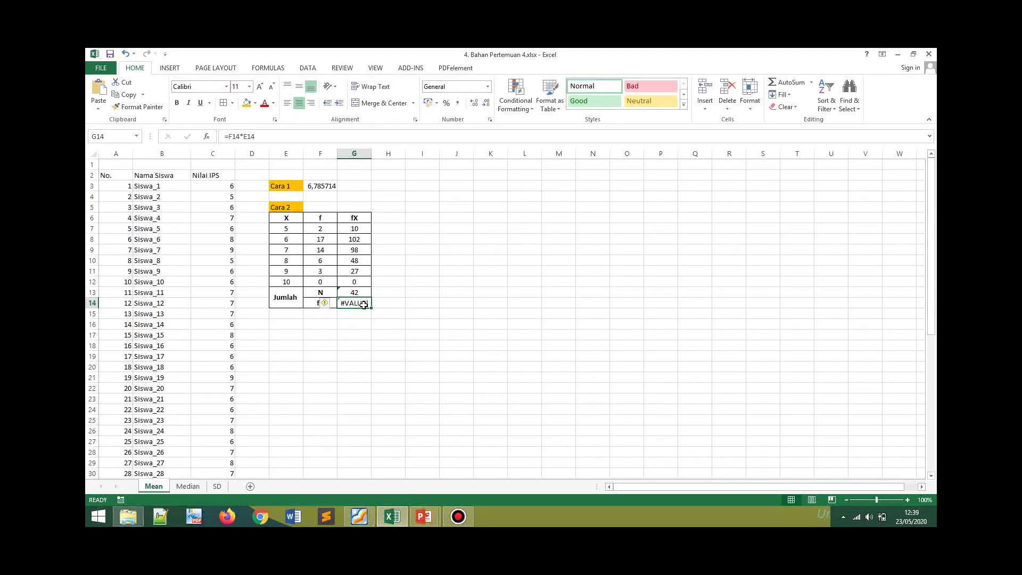
type("=")
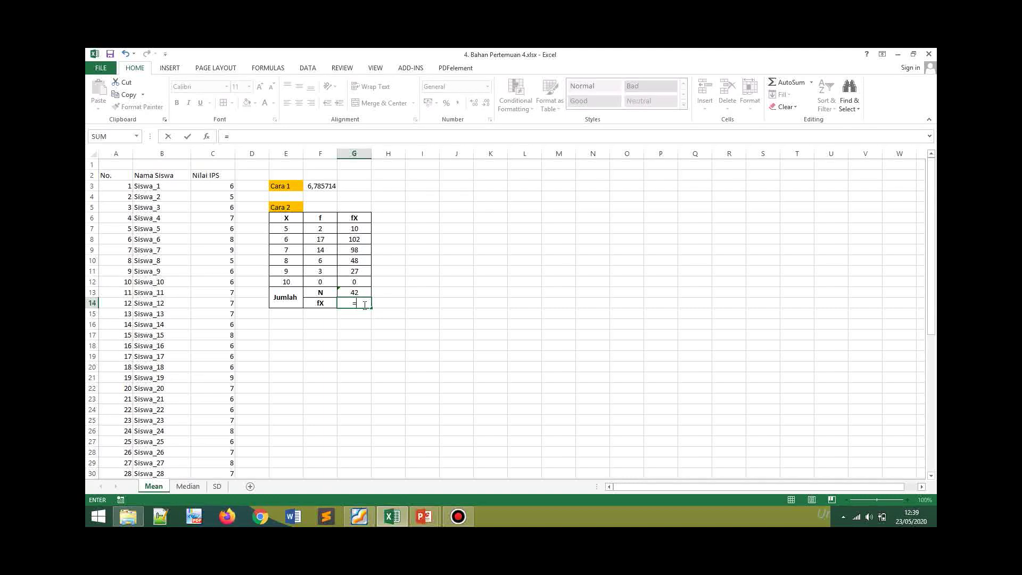
type("sum(")
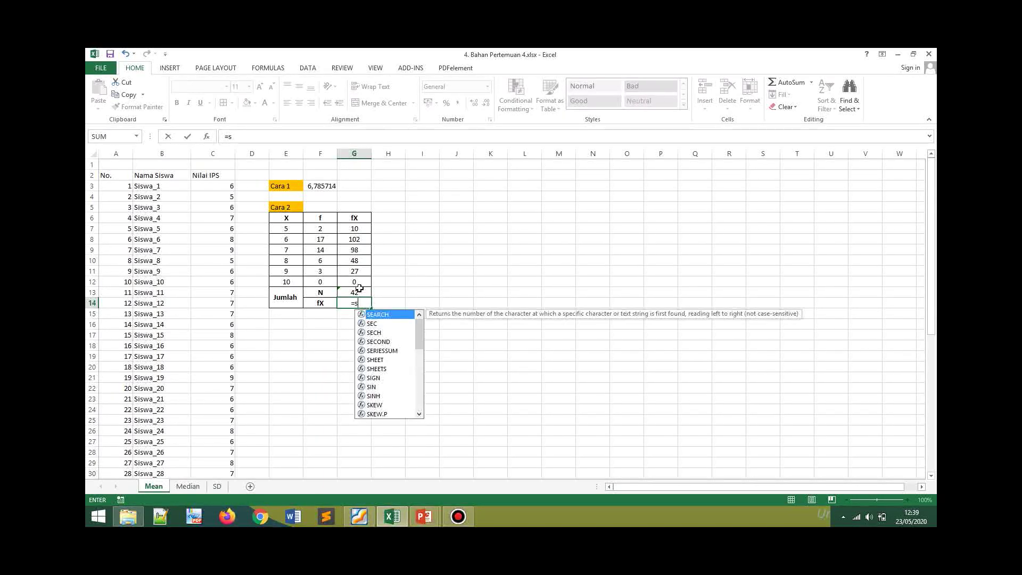
left_click(359, 232)
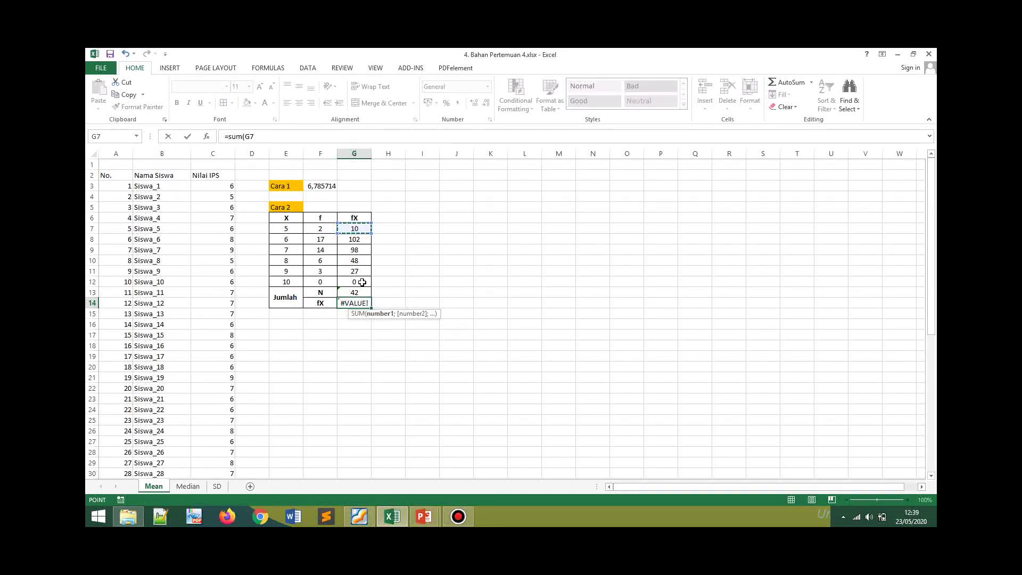
left_click(362, 282, "shift")
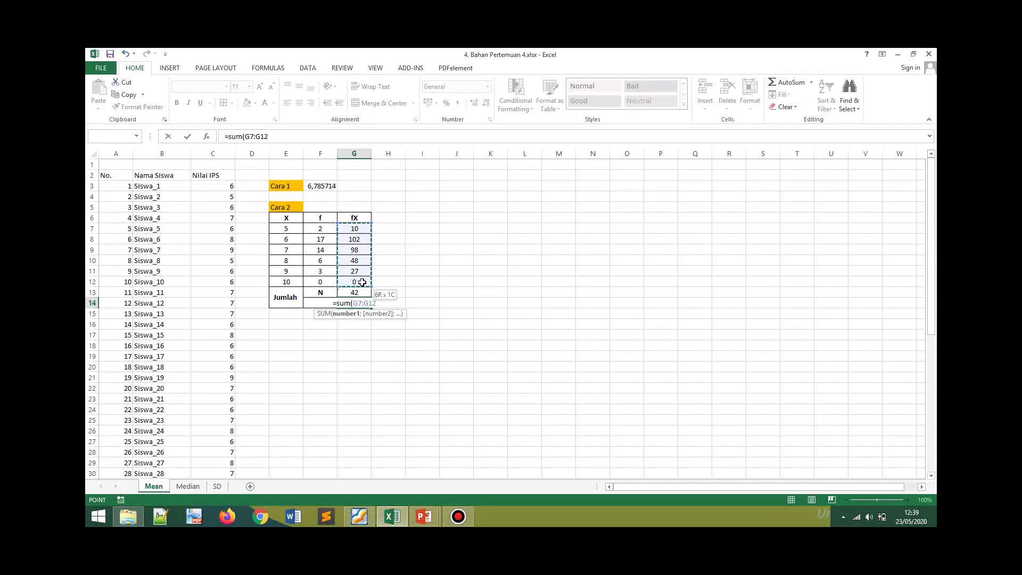
key("Return")
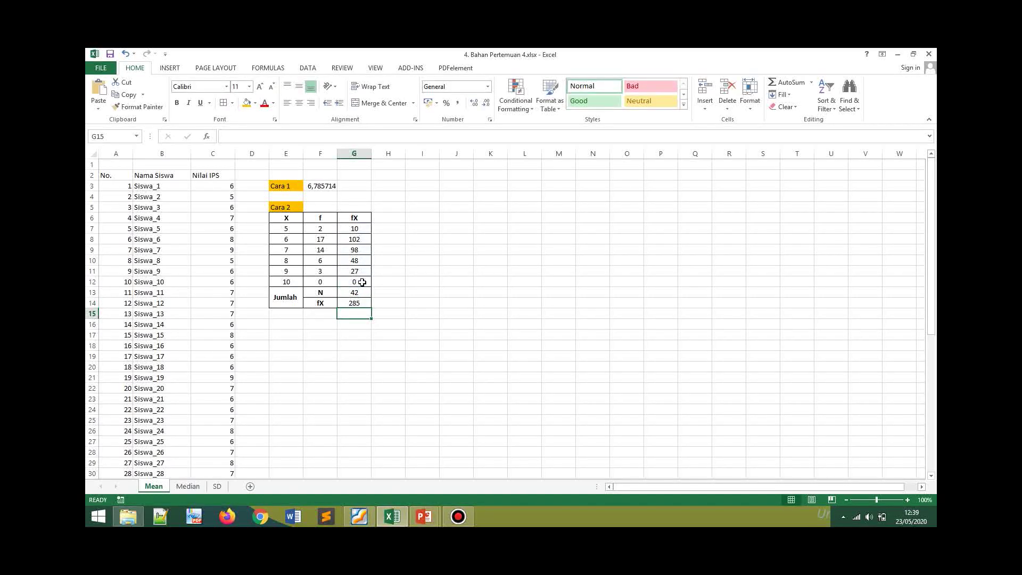
Label F15 "mean" and calculate the Cara 2 mean in G15 with =G14/G13
left_click(320, 322)
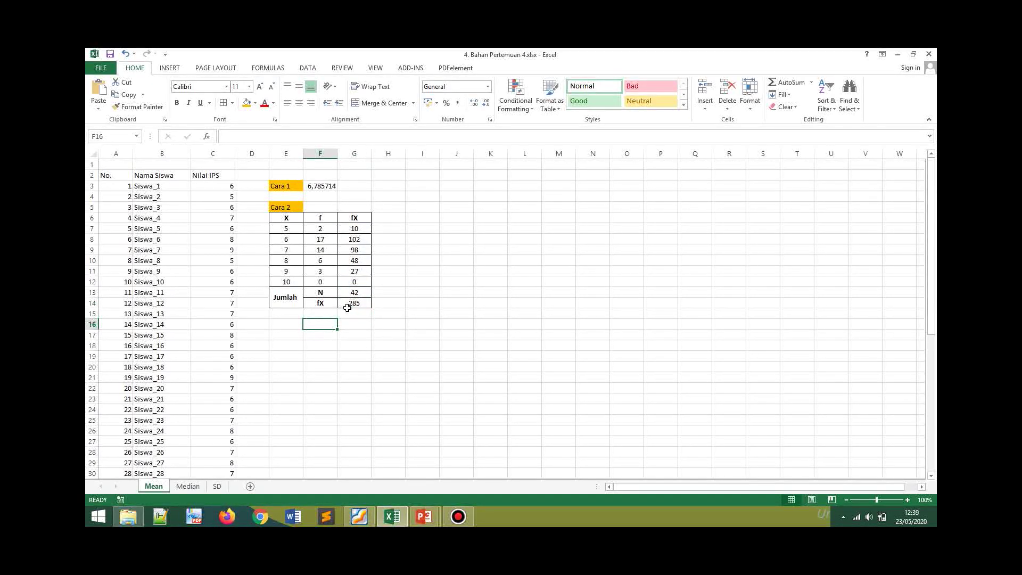
left_click(324, 314)
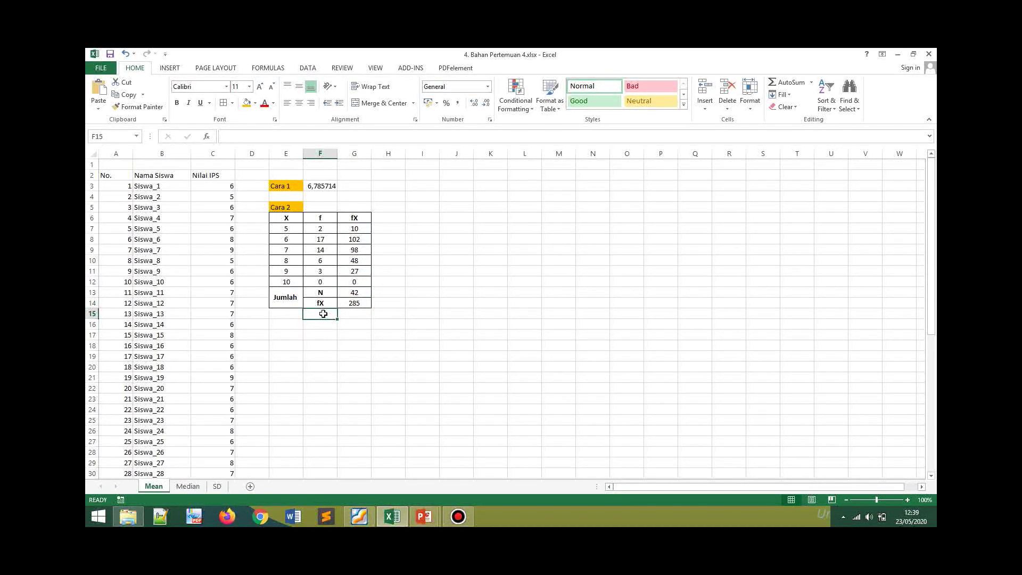
type("mean")
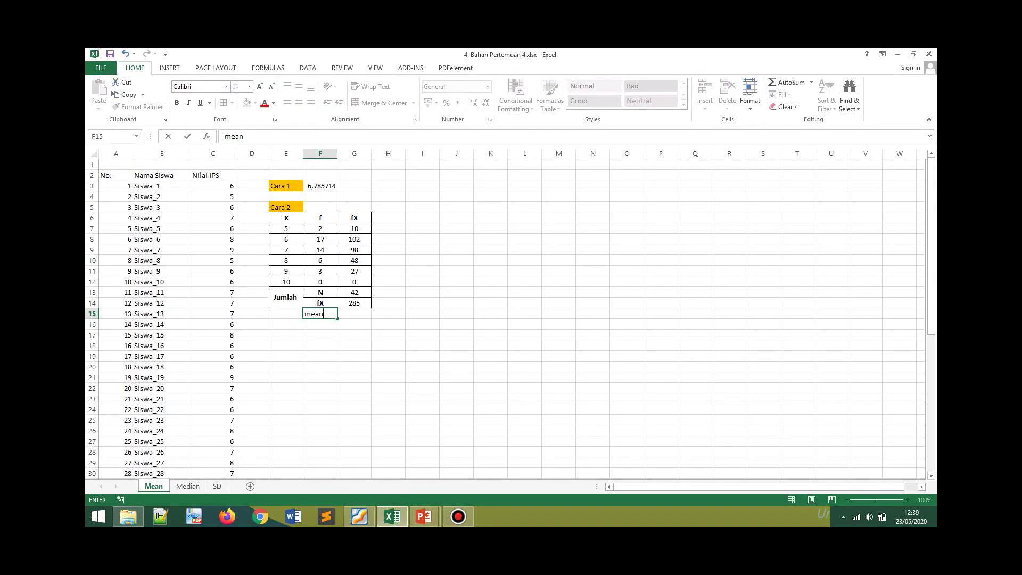
left_click(347, 314)
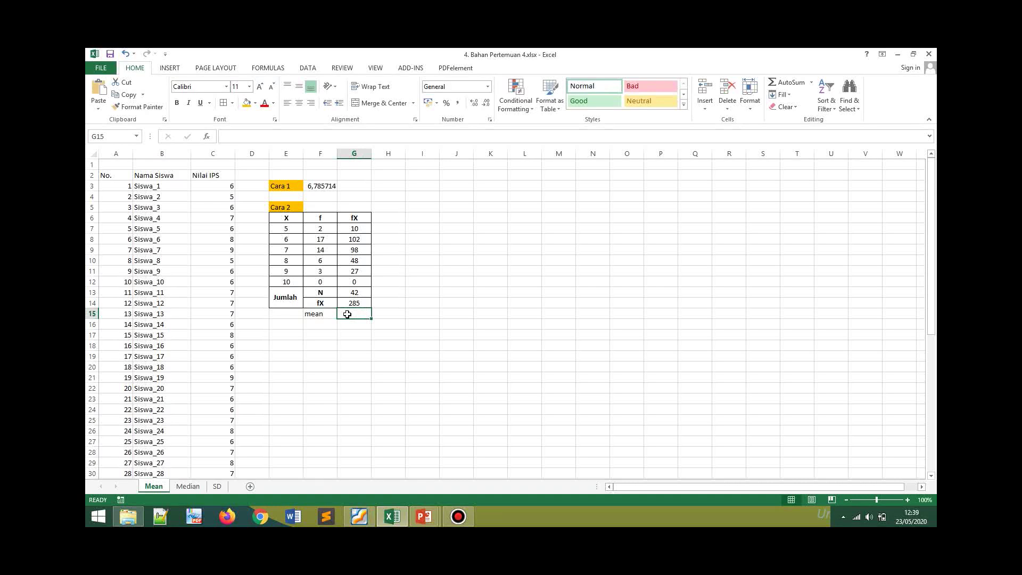
type("=")
left_click(354, 300)
type("/")
left_click(361, 291)
key("Return")
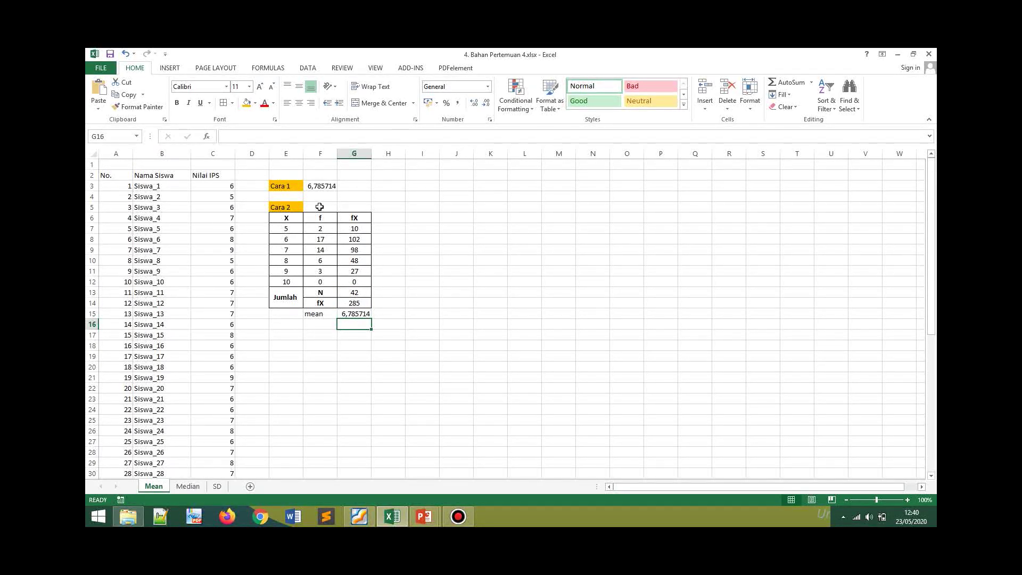
Compare the second mean formula on the slide with the fX total, N and mean cells in G13:G15
key("alt+Tab")
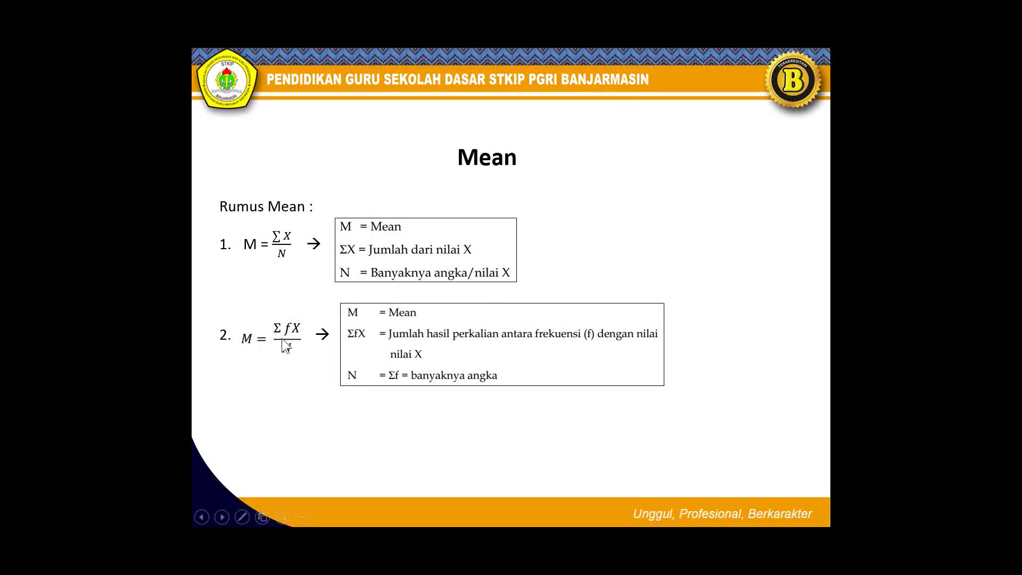
key("alt+Tab")
left_click(356, 303)
key("Left")
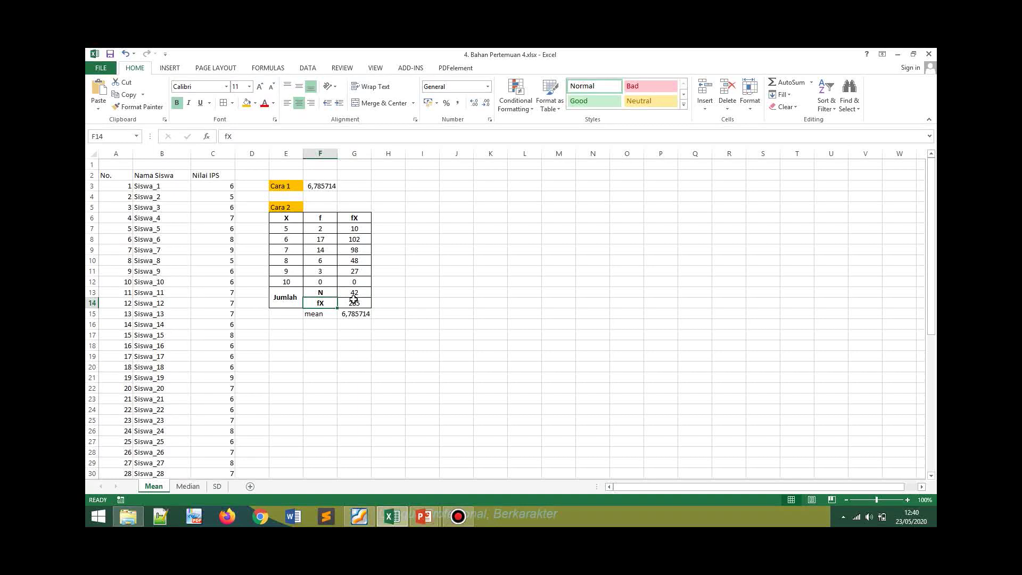
left_click(354, 301)
left_click(354, 293)
left_click(362, 314)
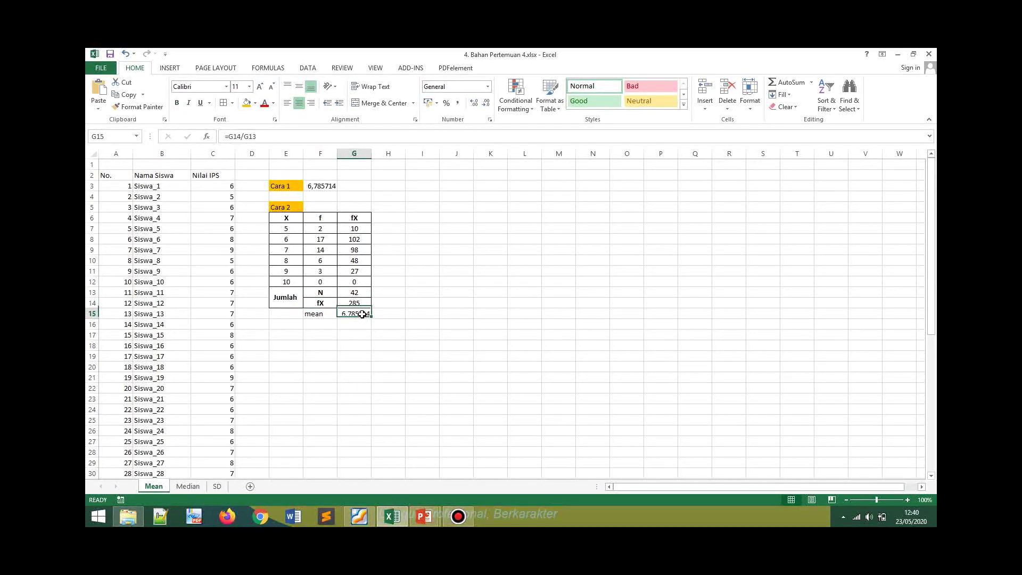
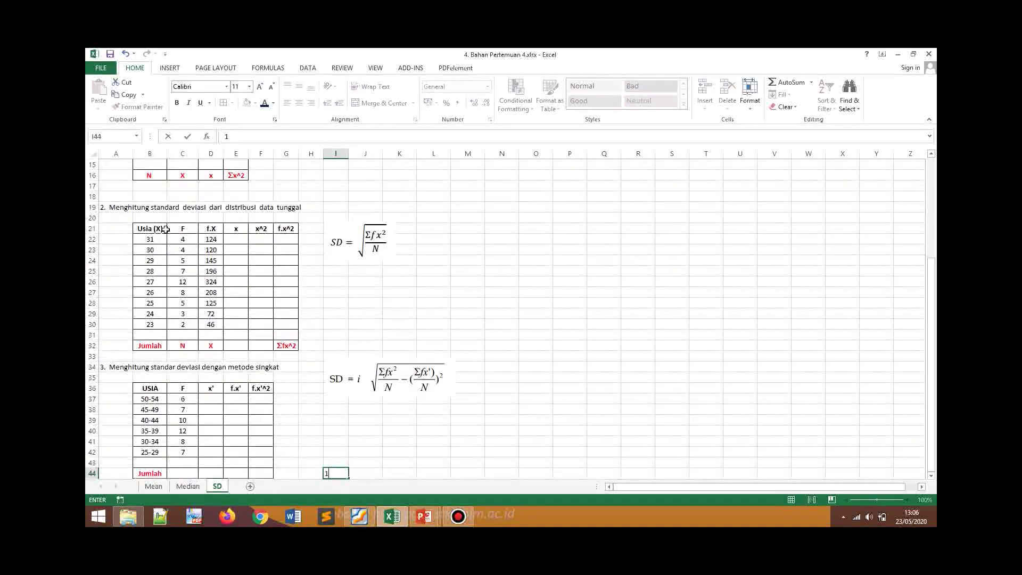
In the raw-data table of the SD sheet, calculate N in B15 with =COUNT(C5:C14)
scroll(166, 229, "up", 4)
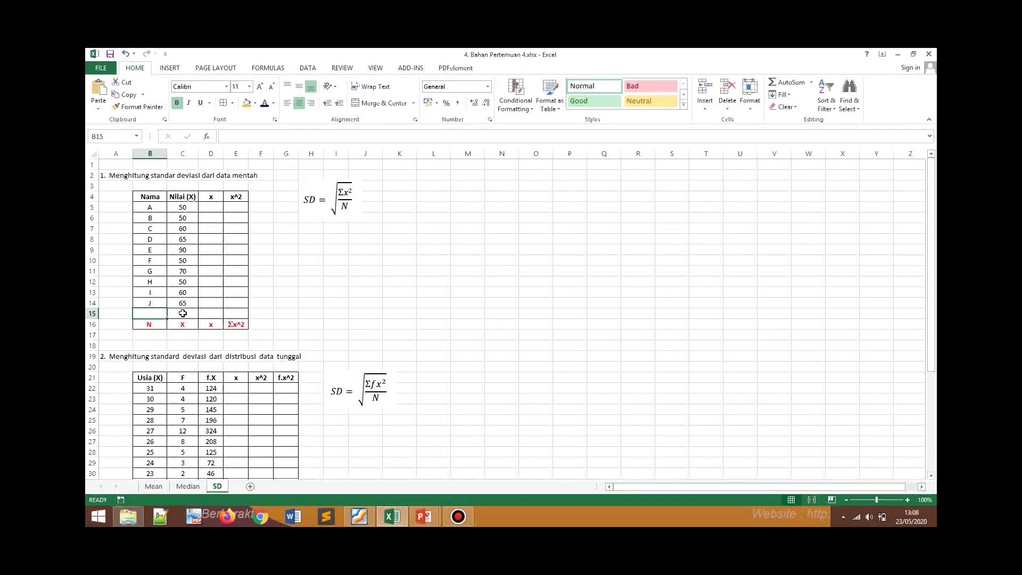
type("=")
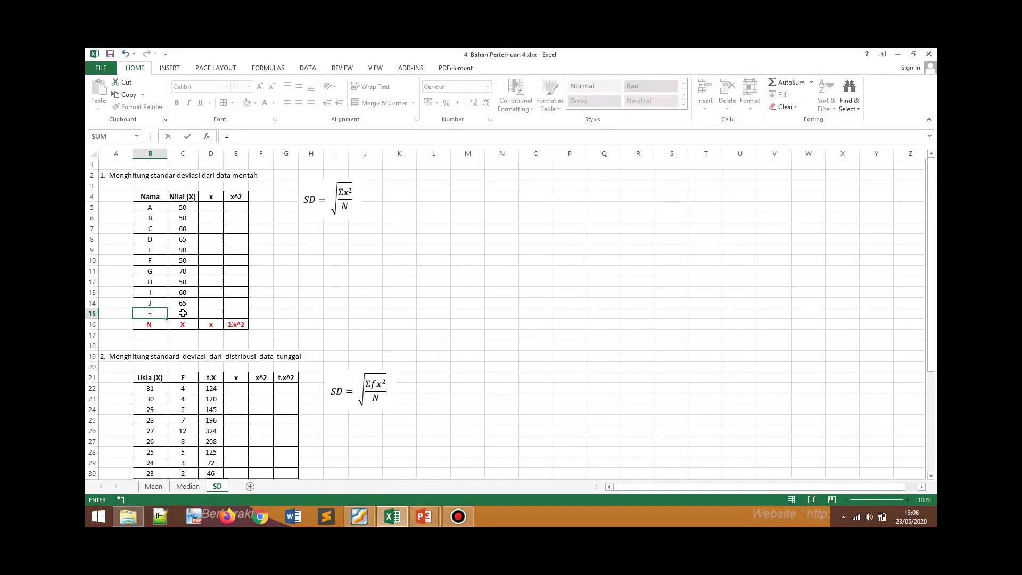
type("count")
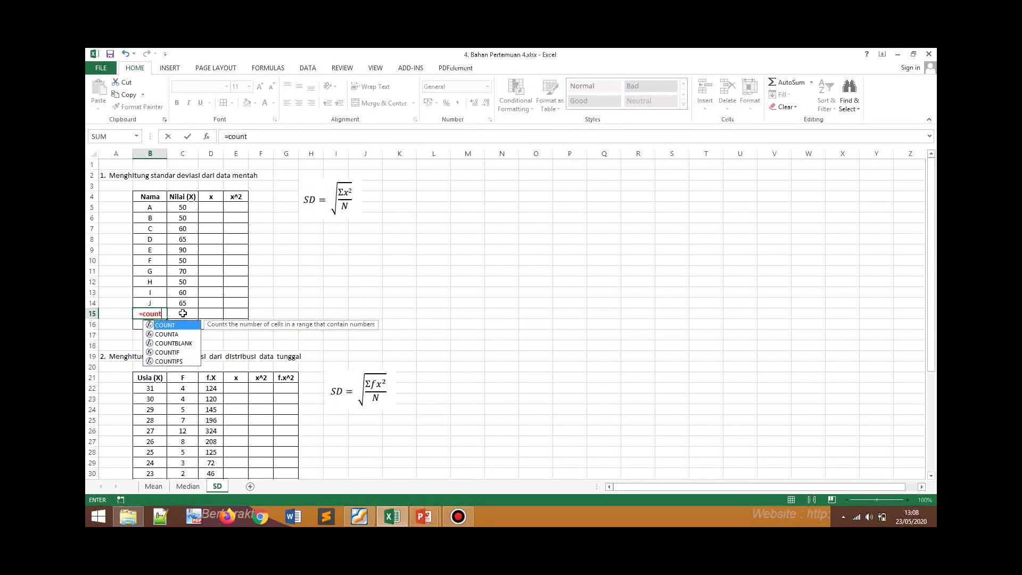
key("Escape")
type("(")
left_click_drag(183, 208, 187, 305)
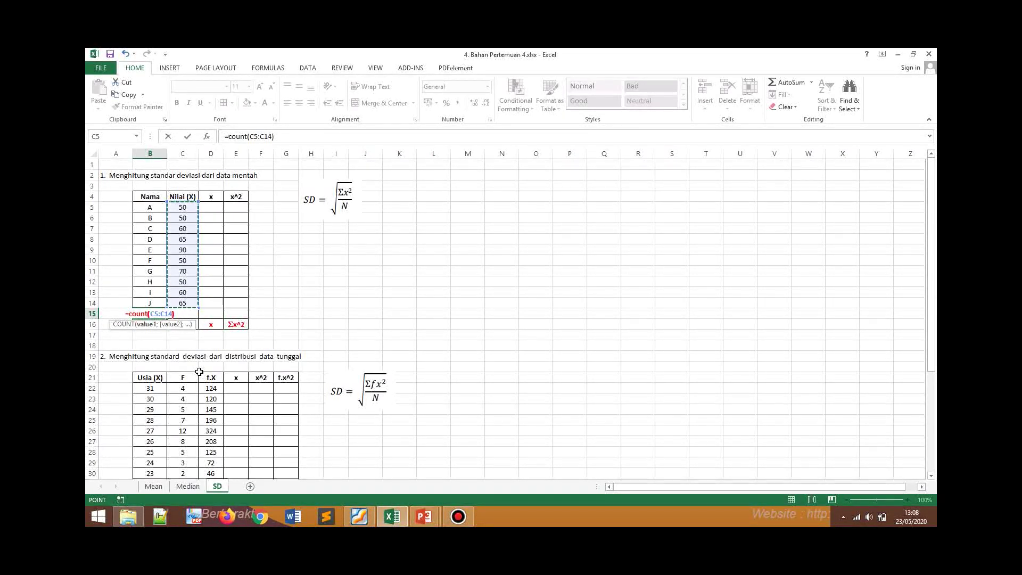
key("Return")
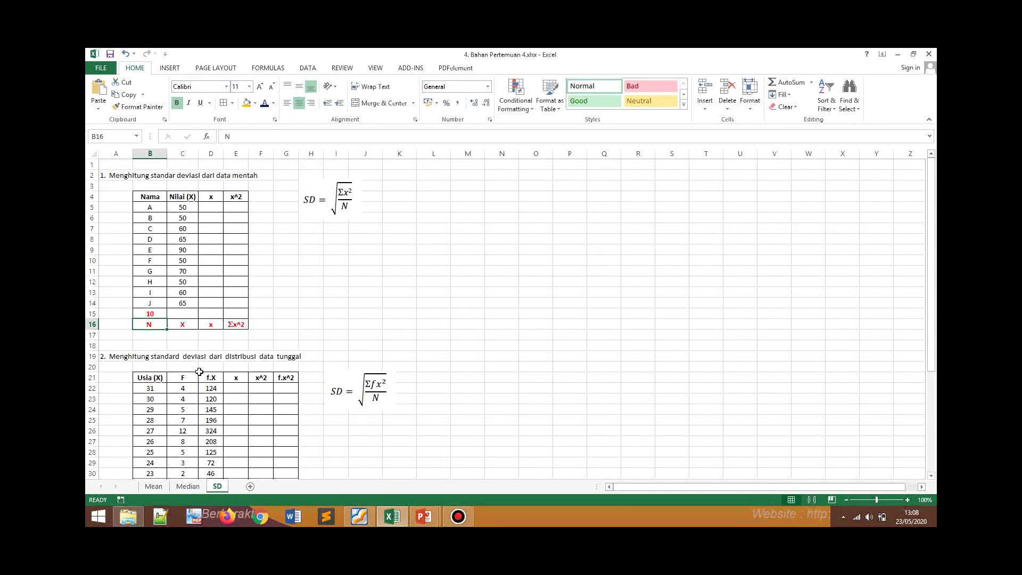
Check the COUNT formula in B15 against the names A to J listed in B5:B14
left_click(151, 315)
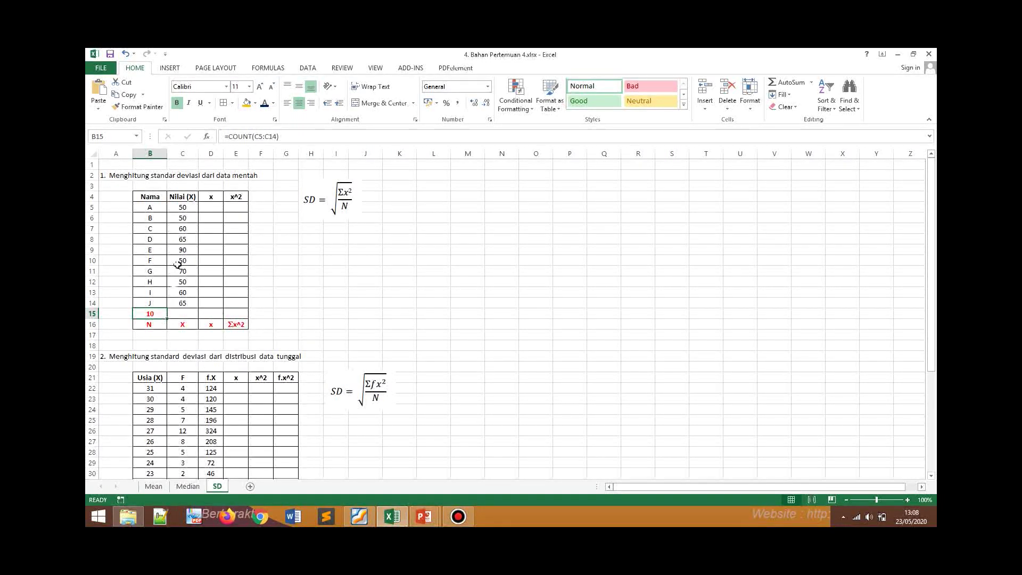
left_click(150, 208)
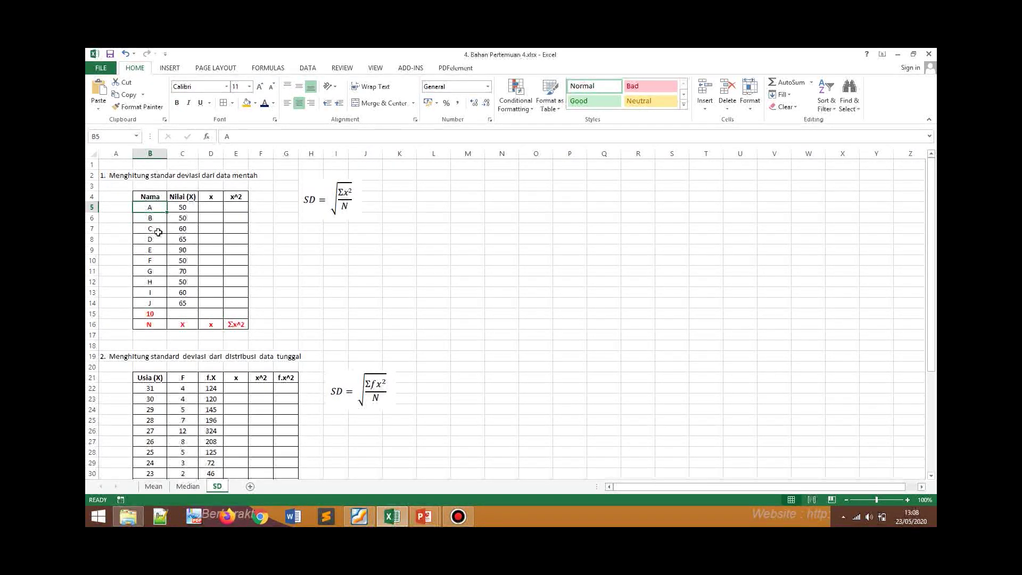
left_click(164, 258)
left_click(165, 303)
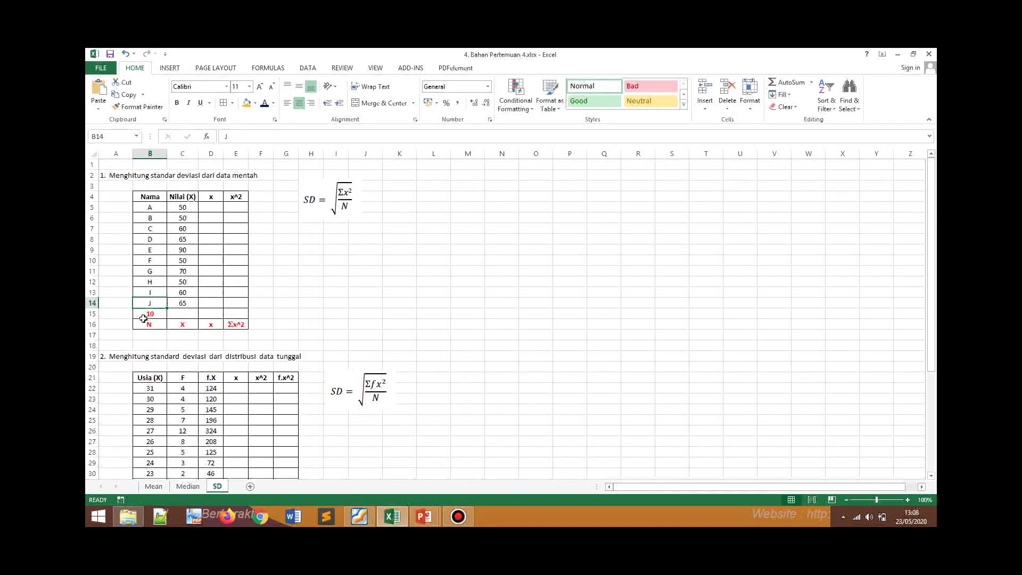
left_click(156, 315)
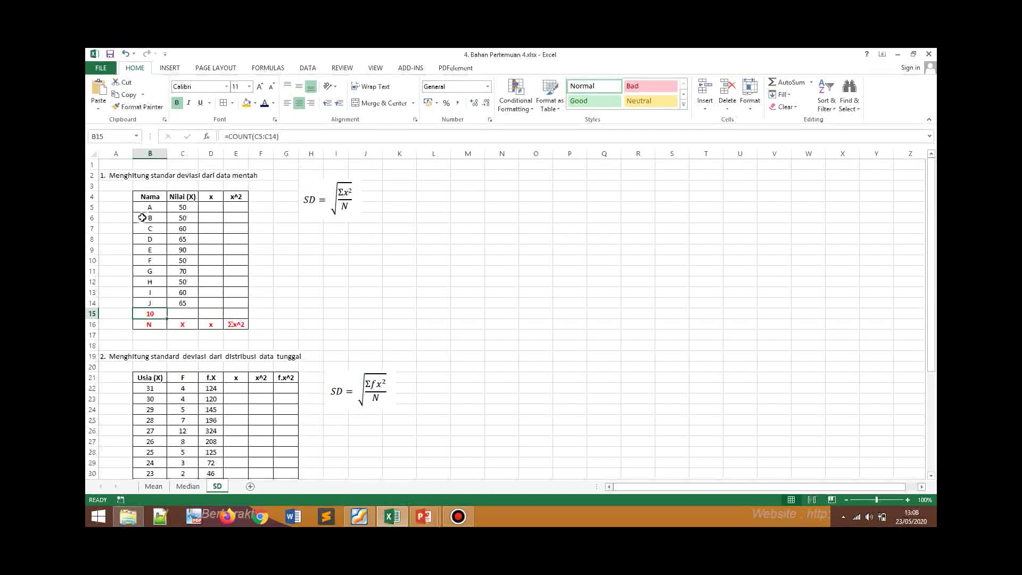
left_click_drag(148, 207, 150, 303)
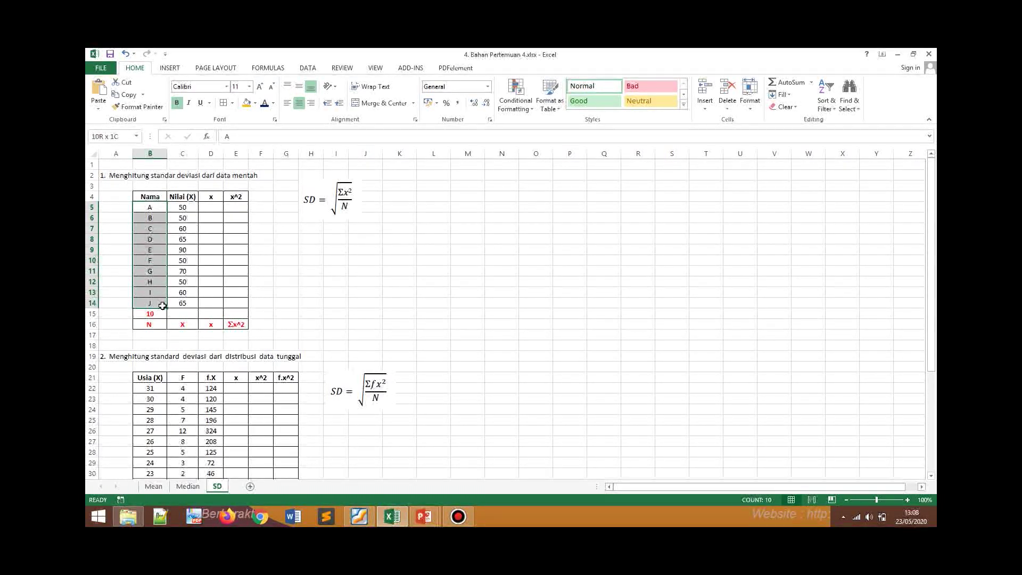
Total the Nilai (X) scores of the raw-data table in C15 with =SUM(C5:C14)
left_click(158, 315)
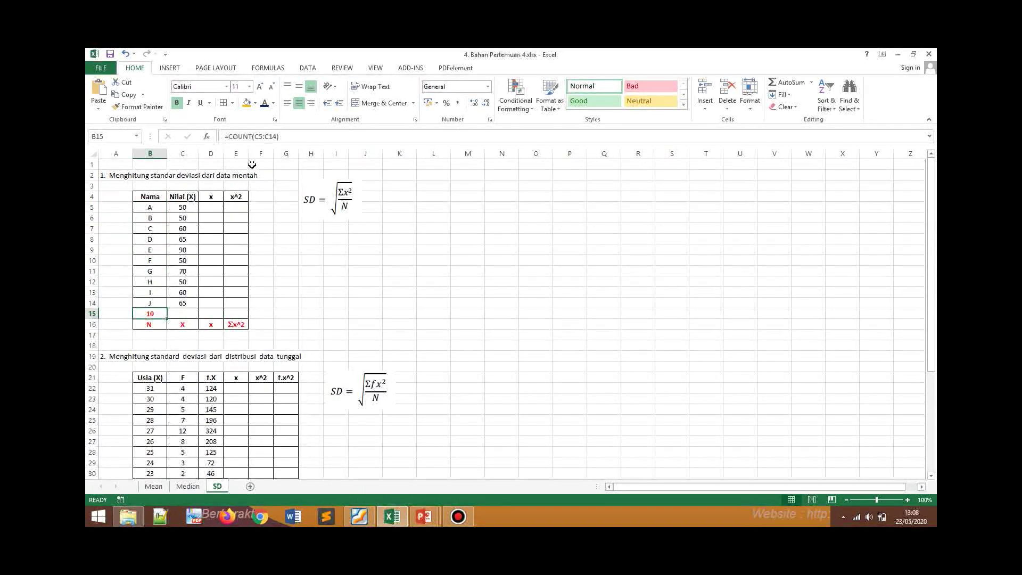
left_click_drag(183, 208, 185, 297)
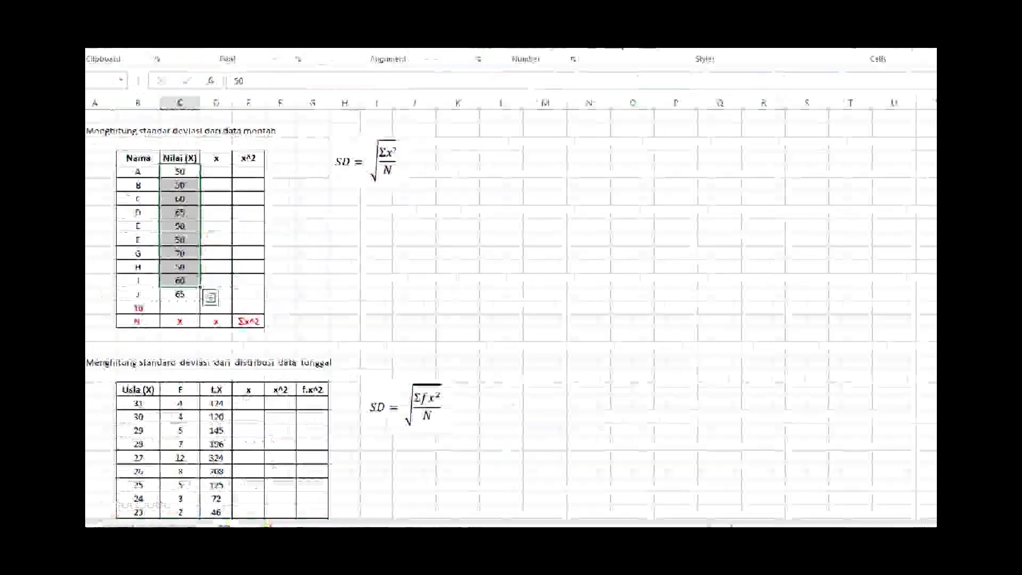
left_click(171, 311)
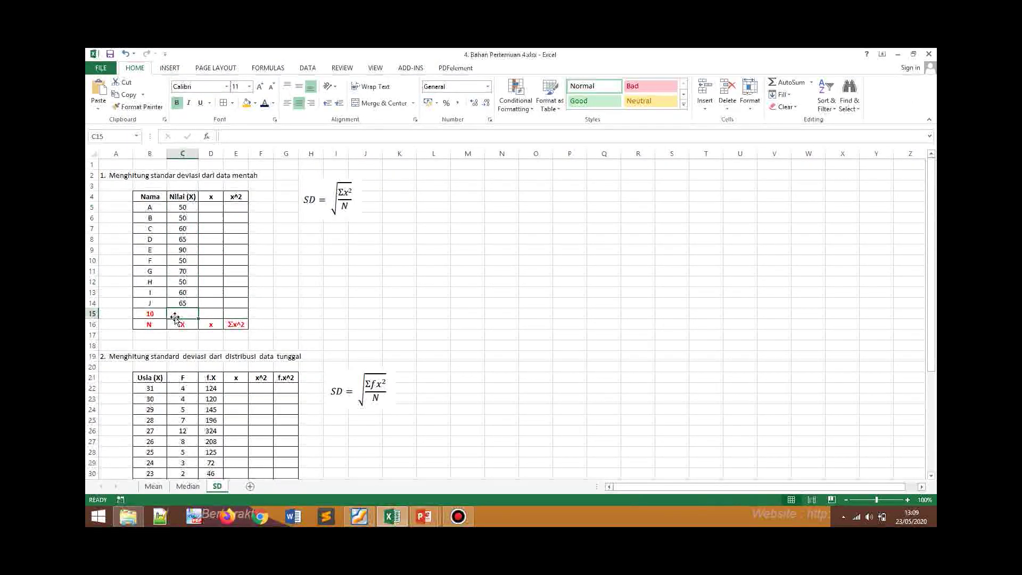
type("=sum(")
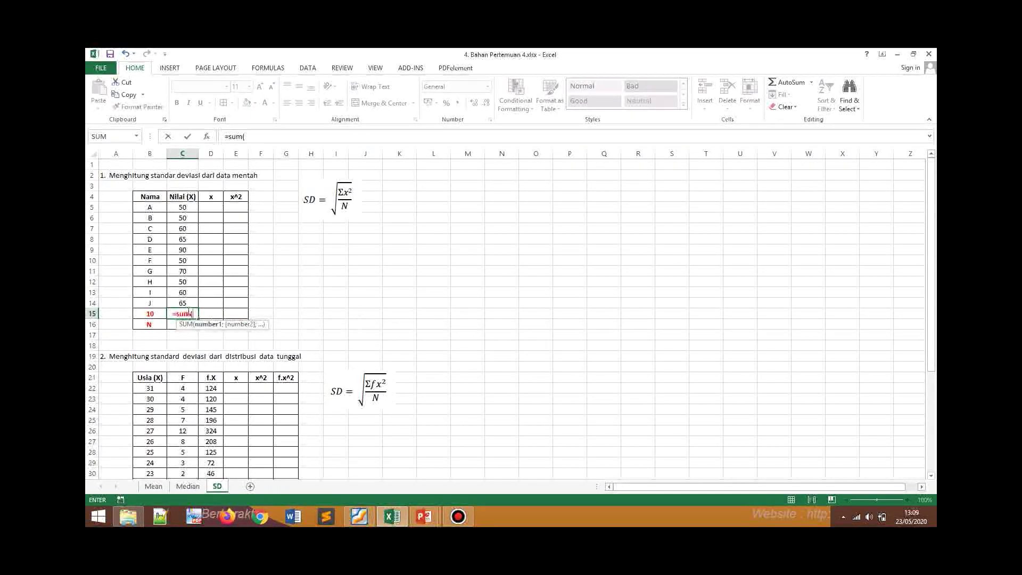
left_click_drag(185, 204, 192, 304)
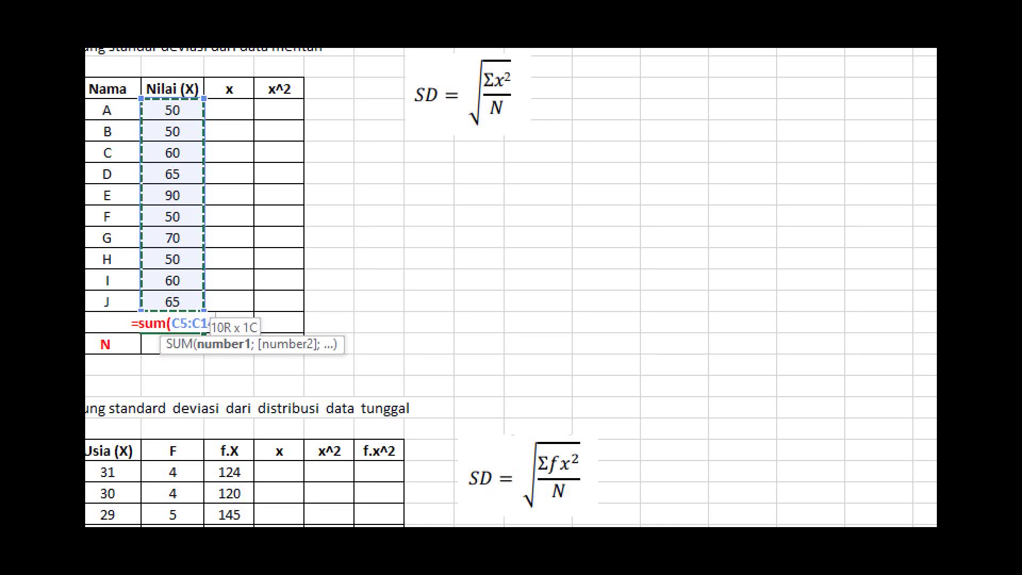
key("Return")
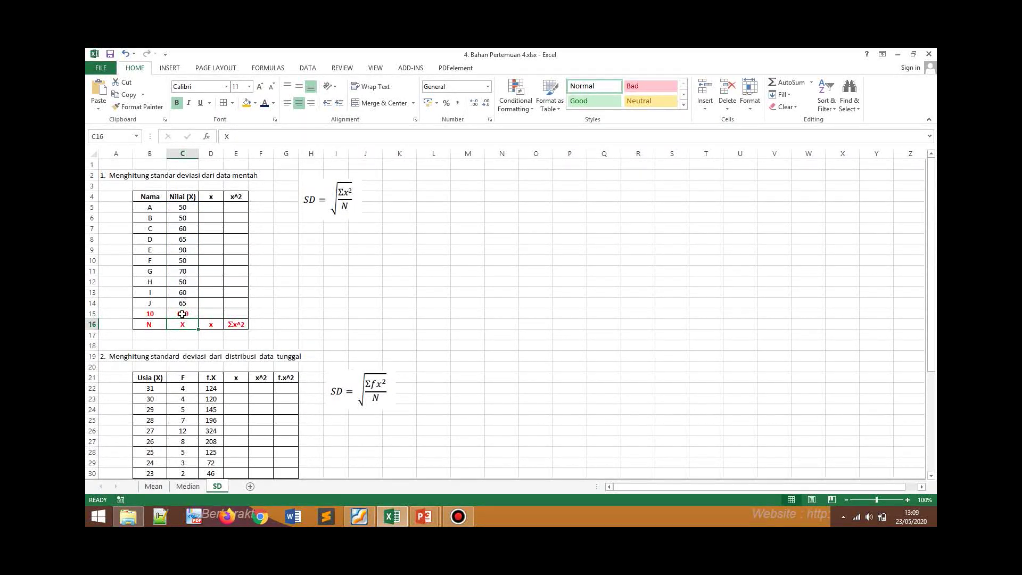
left_click(182, 314)
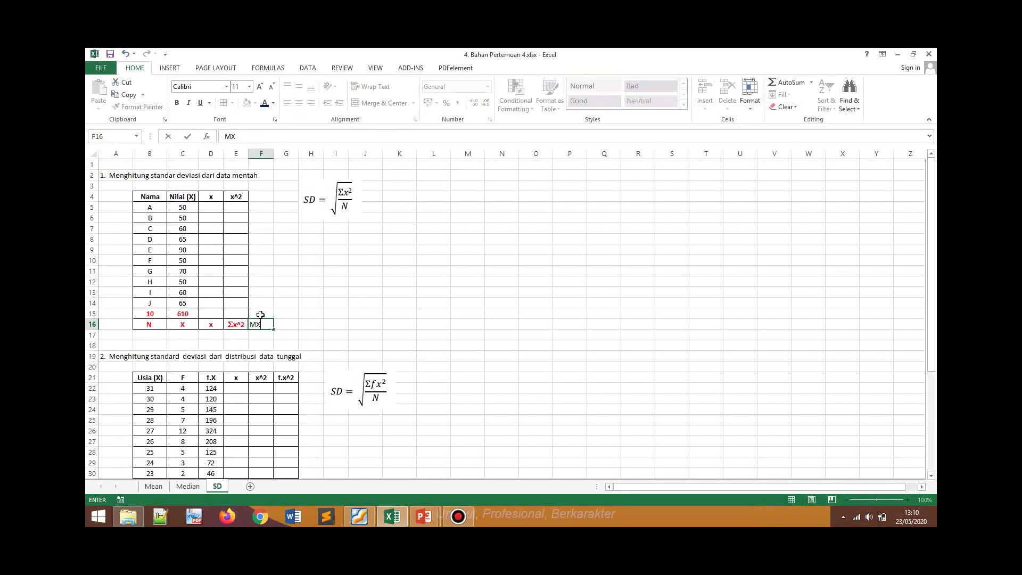
Label F16 "MX" and calculate the mean score in F15 with =C15/B15
left_click(260, 314)
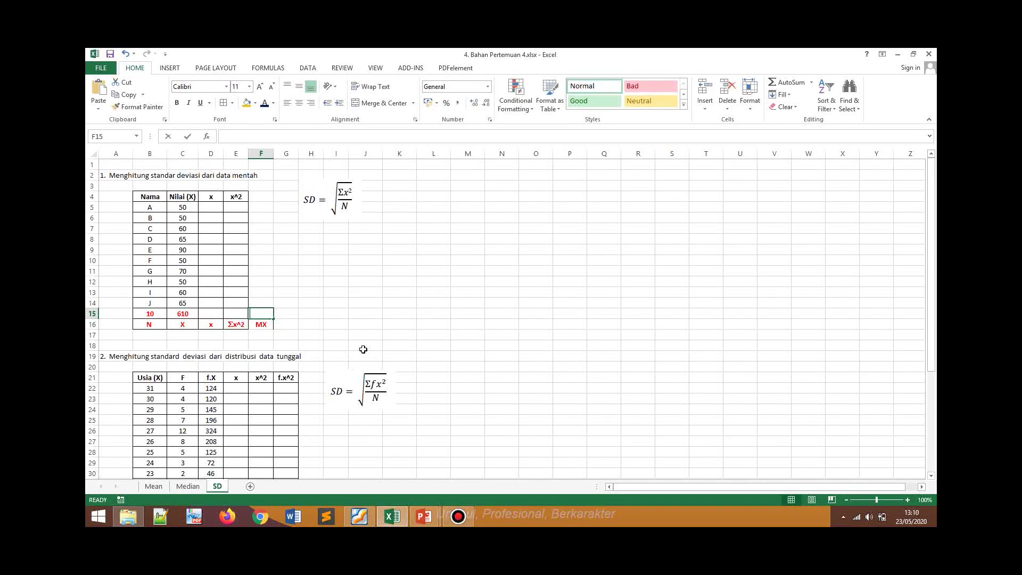
type("=")
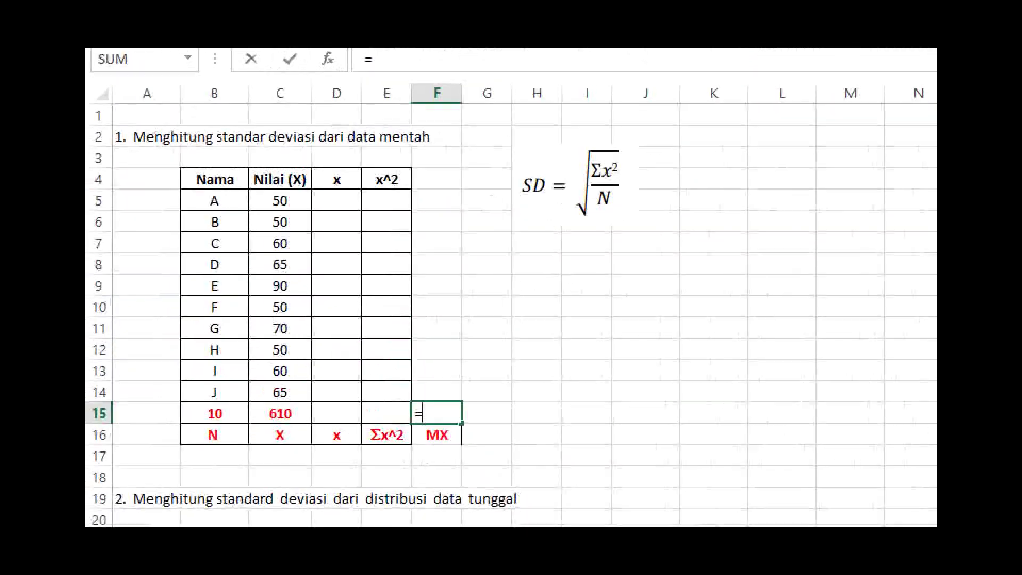
left_click(294, 416)
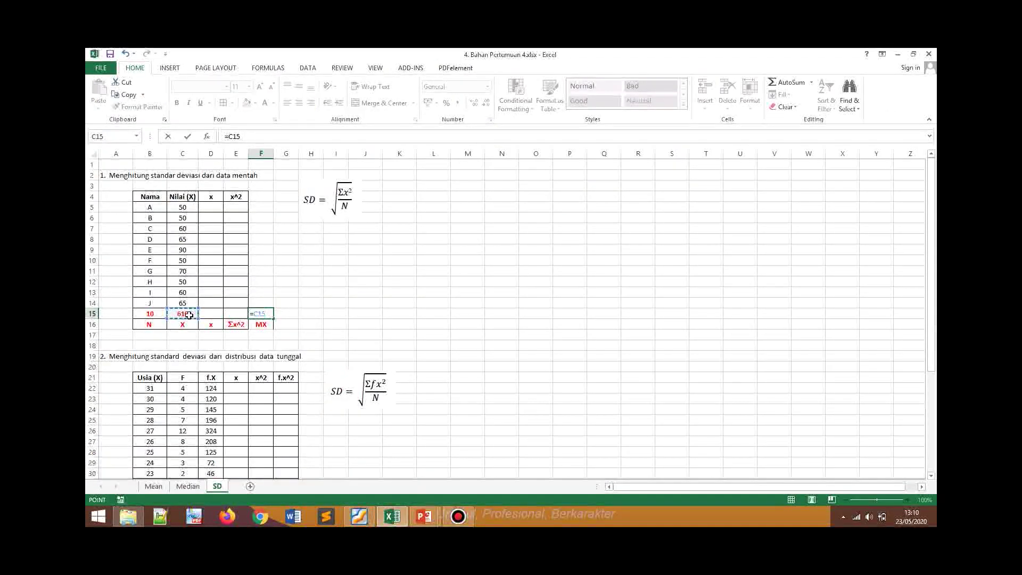
type("/")
left_click(151, 317)
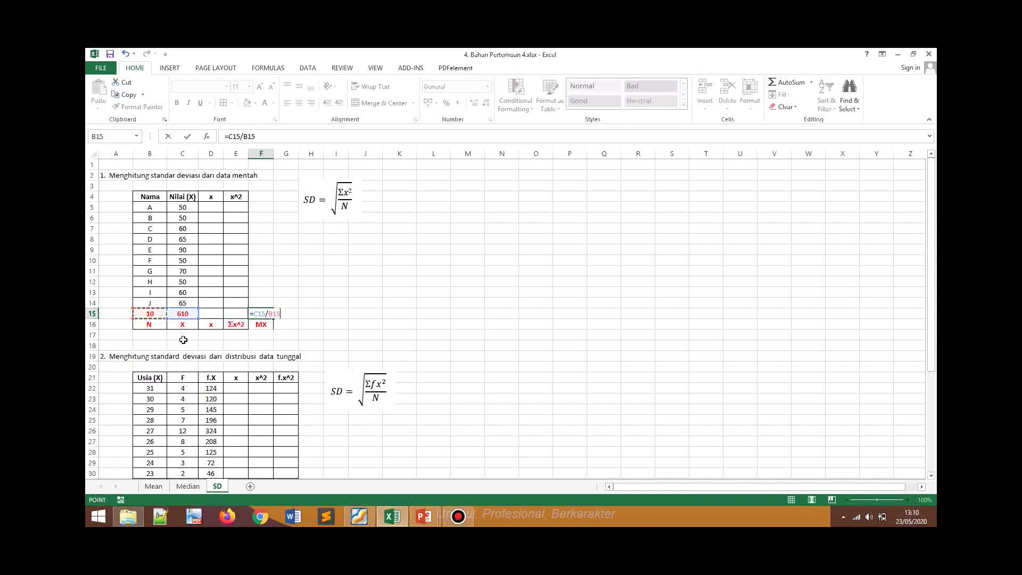
key("Return")
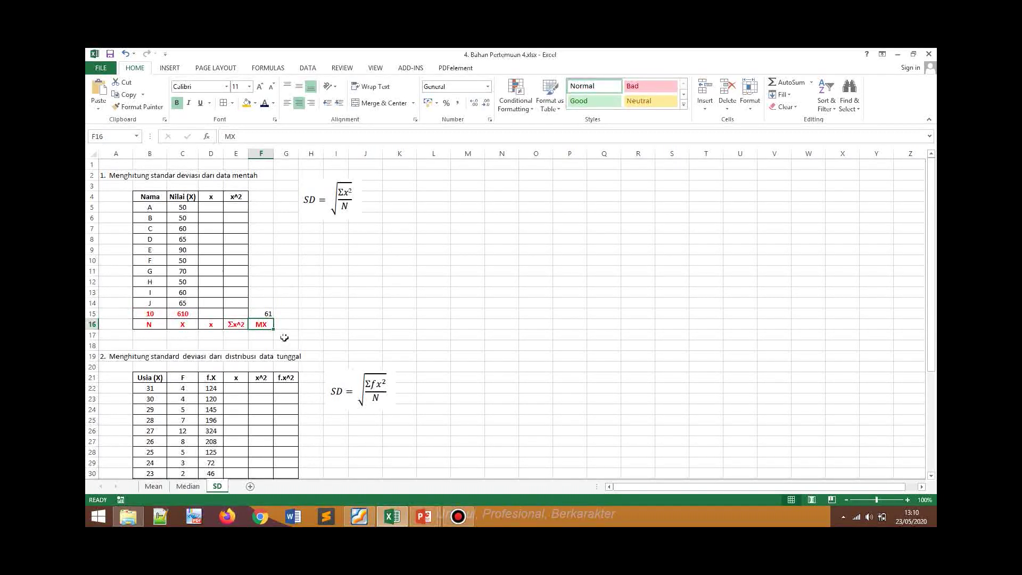
Calculate the deviation x for A in D5 by subtracting the mean from the score with =C5-F15
left_click(211, 208)
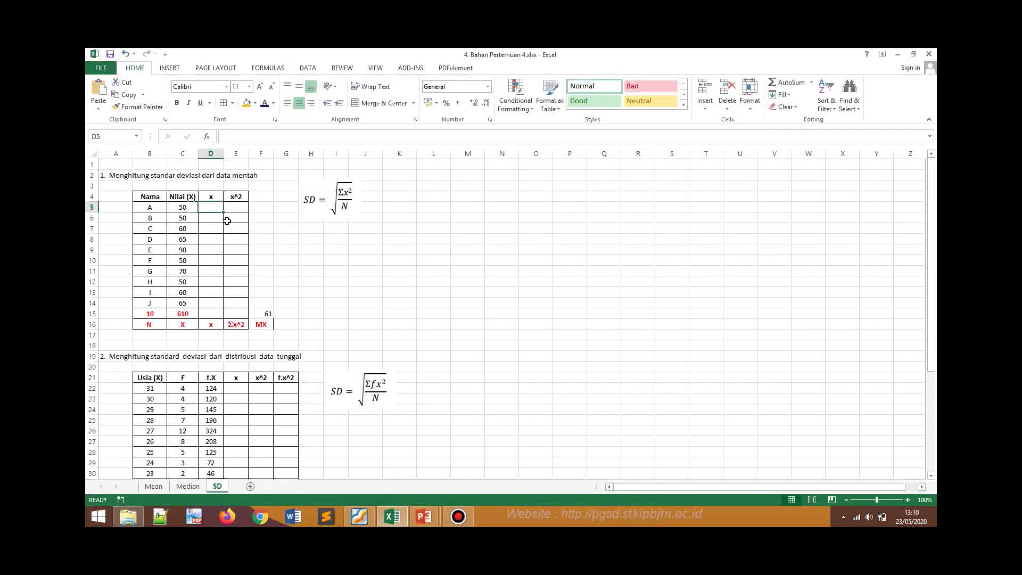
type("=")
left_click(192, 207)
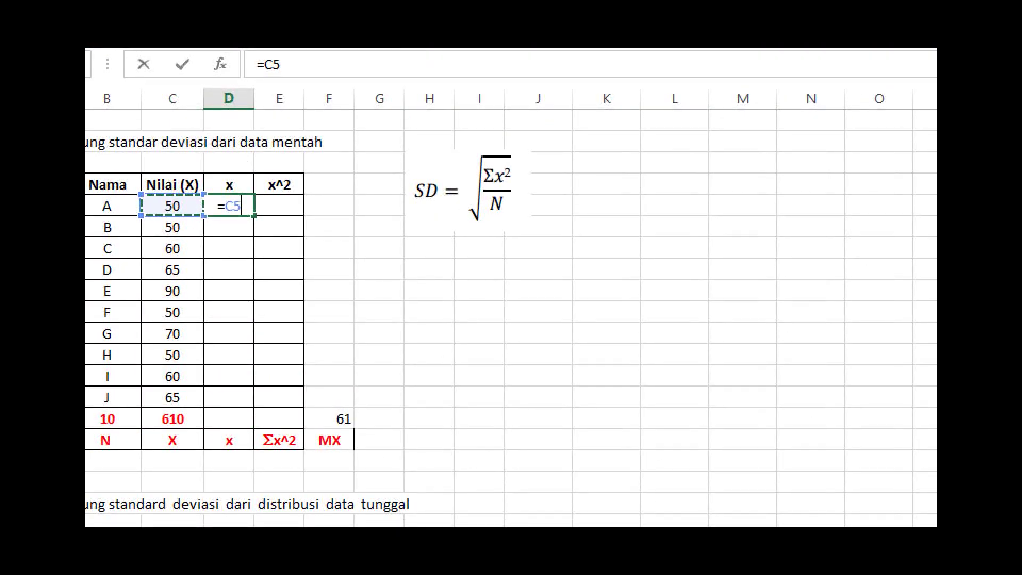
type("-")
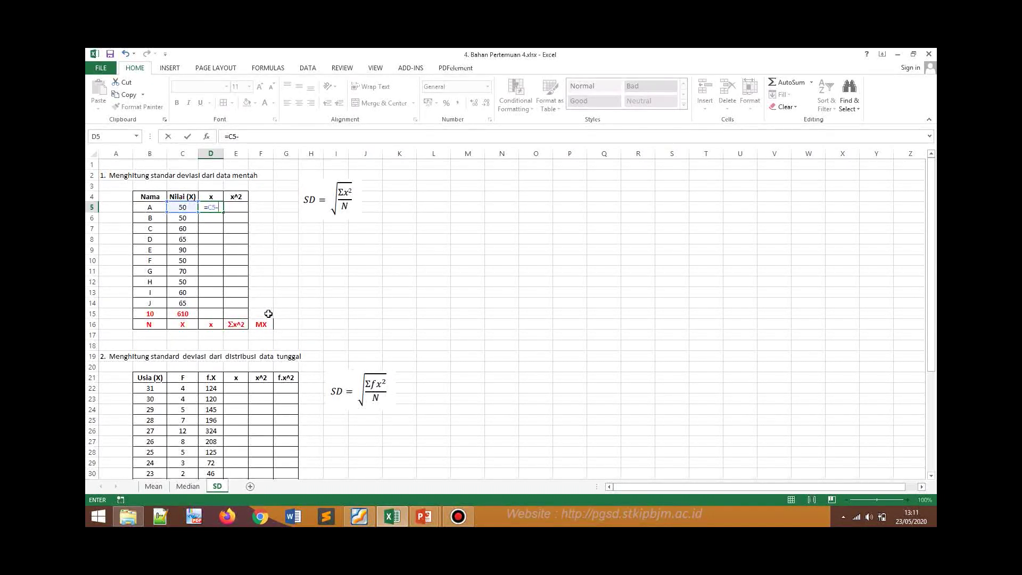
left_click(268, 315)
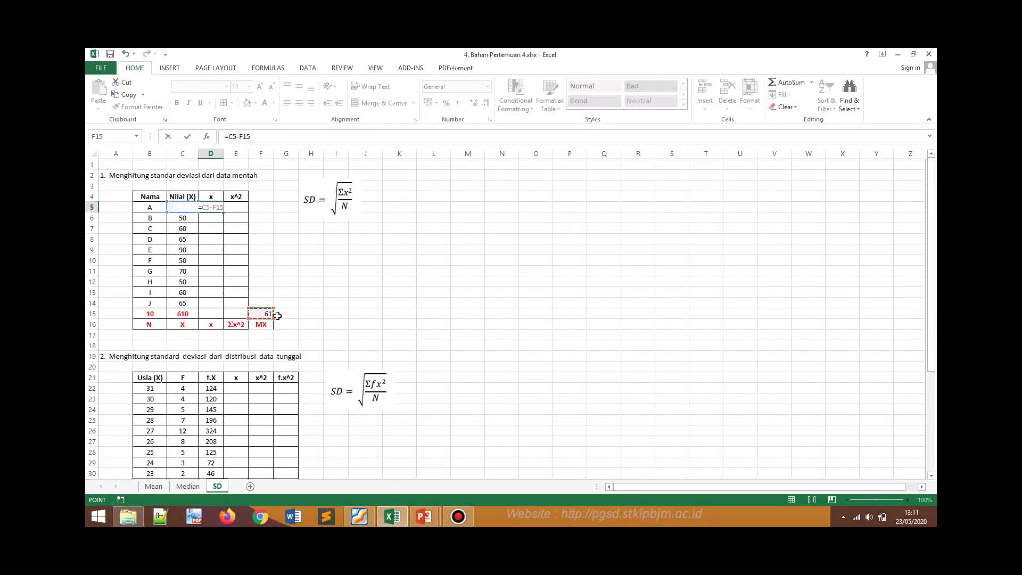
key("Return")
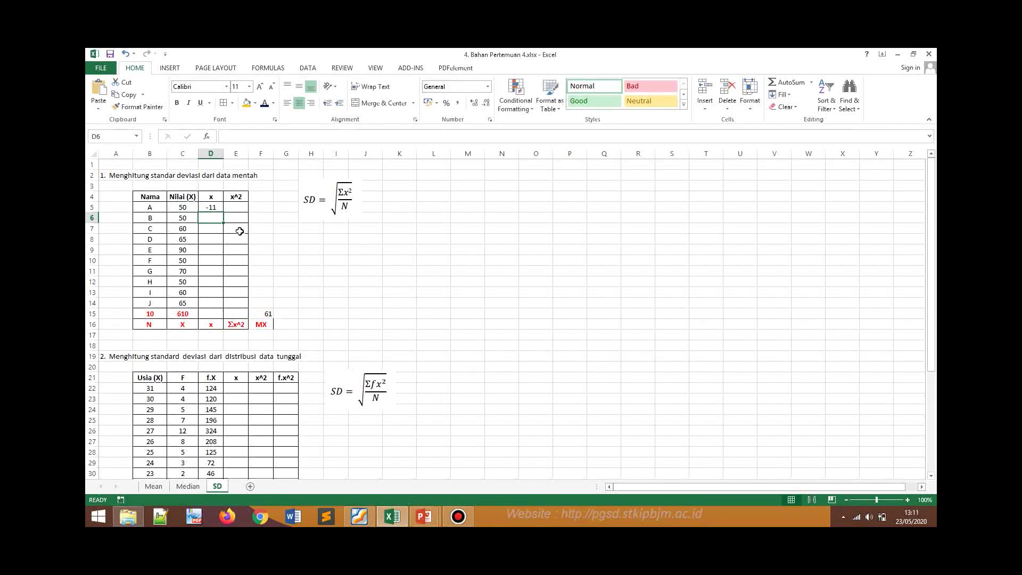
Make the mean reference in D5 absolute so that the formula reads =C5-$F$15
left_click(212, 209)
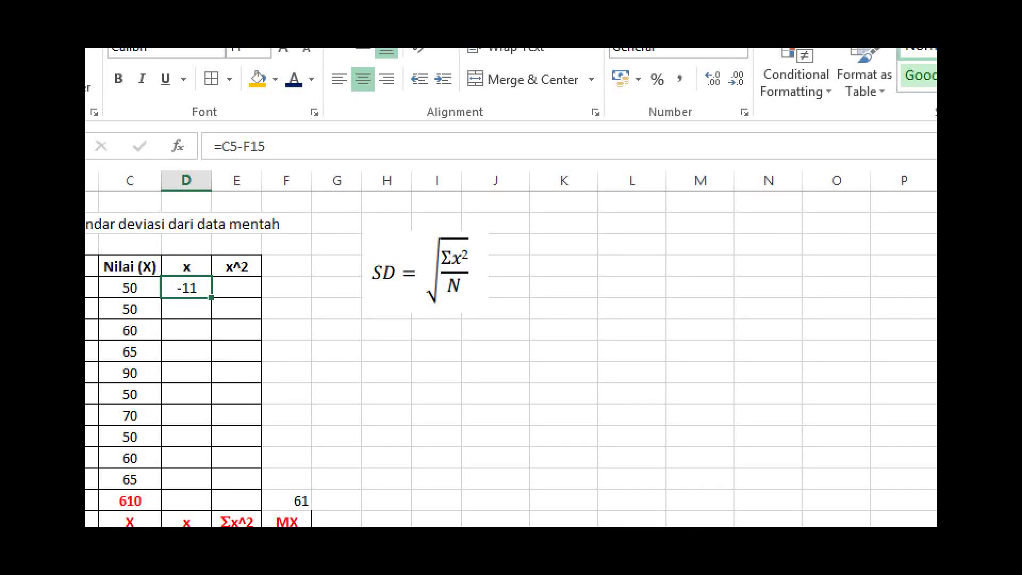
left_click(238, 146)
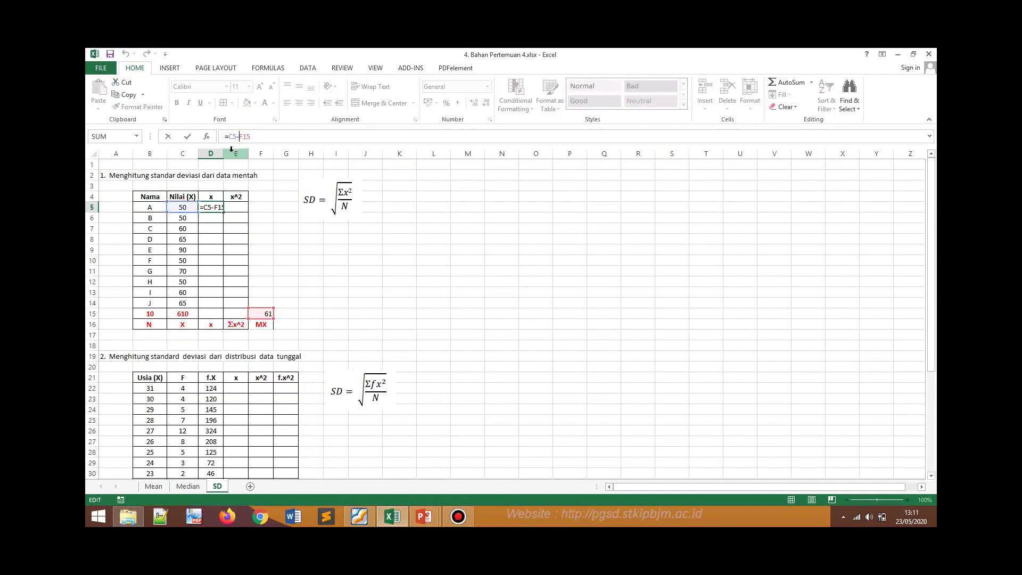
type("$")
left_click(246, 137)
type("$")
key("Return")
Fill the deviation formula from D5 down to D15 and check the cell references in D5:D7
left_click(211, 206)
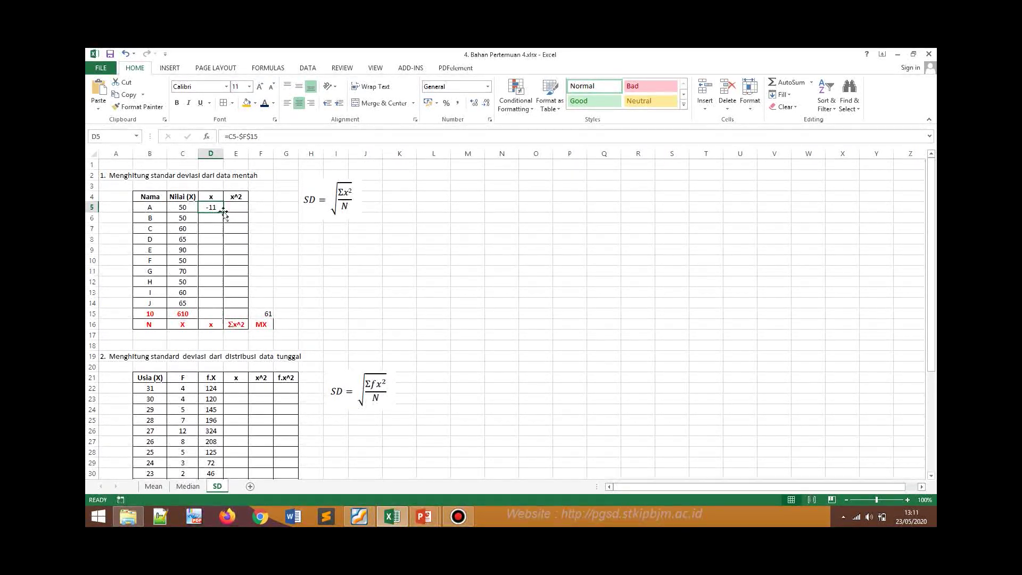
double_click(223, 213)
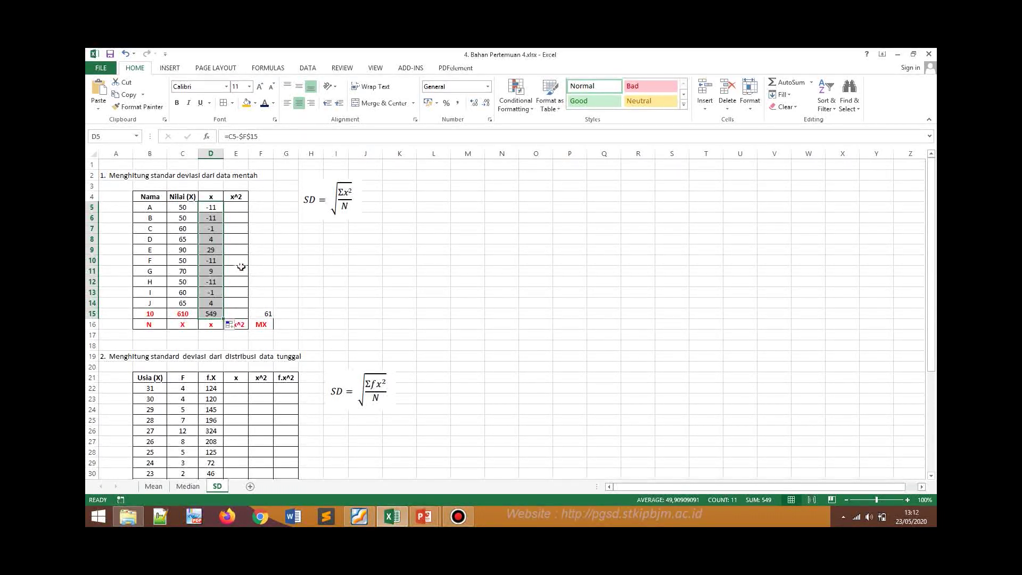
left_click(215, 211)
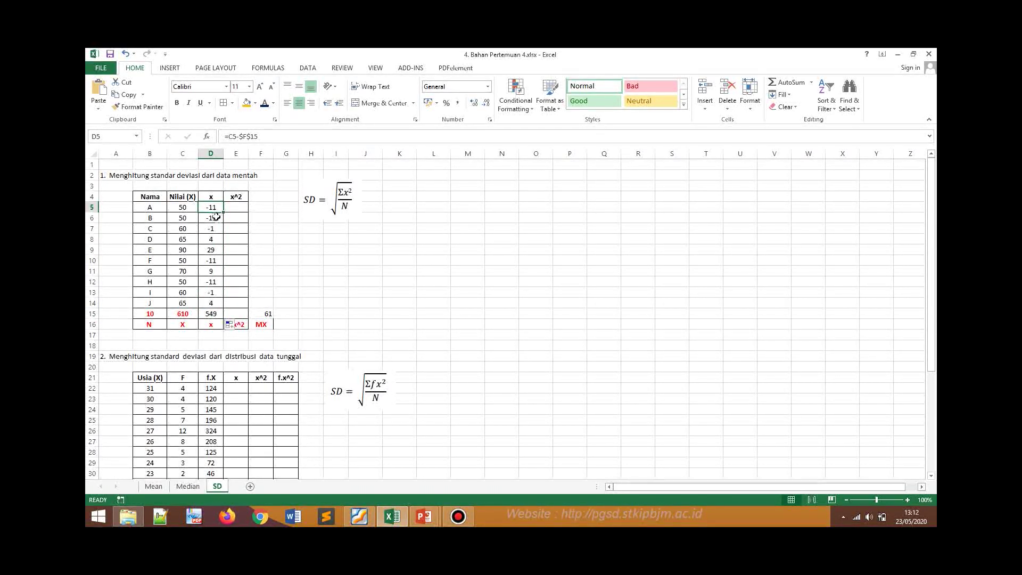
left_click(216, 220)
left_click(212, 229)
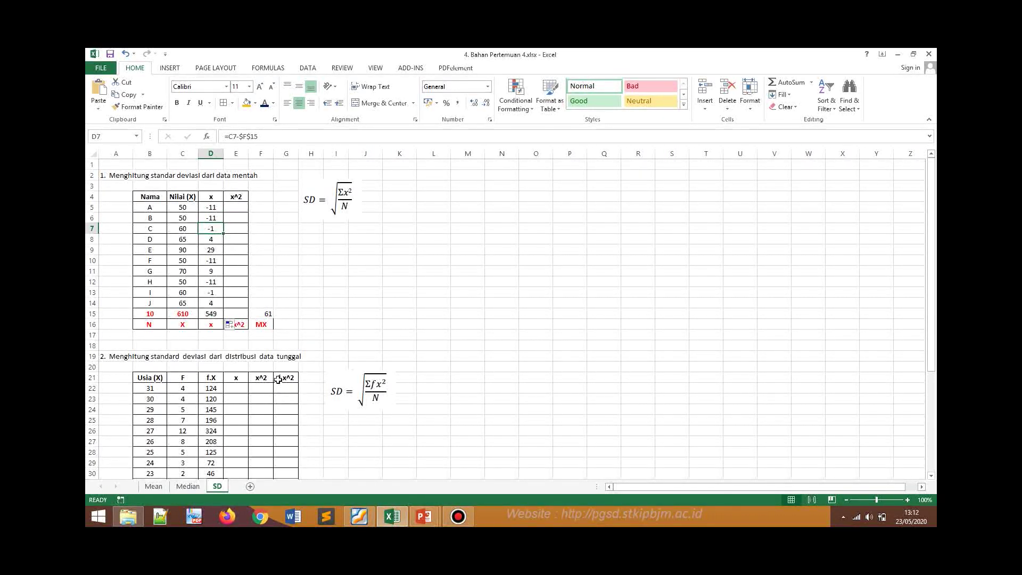
Calculate the squared deviation x^2 for A in E5 with =D5^2
left_click(236, 207)
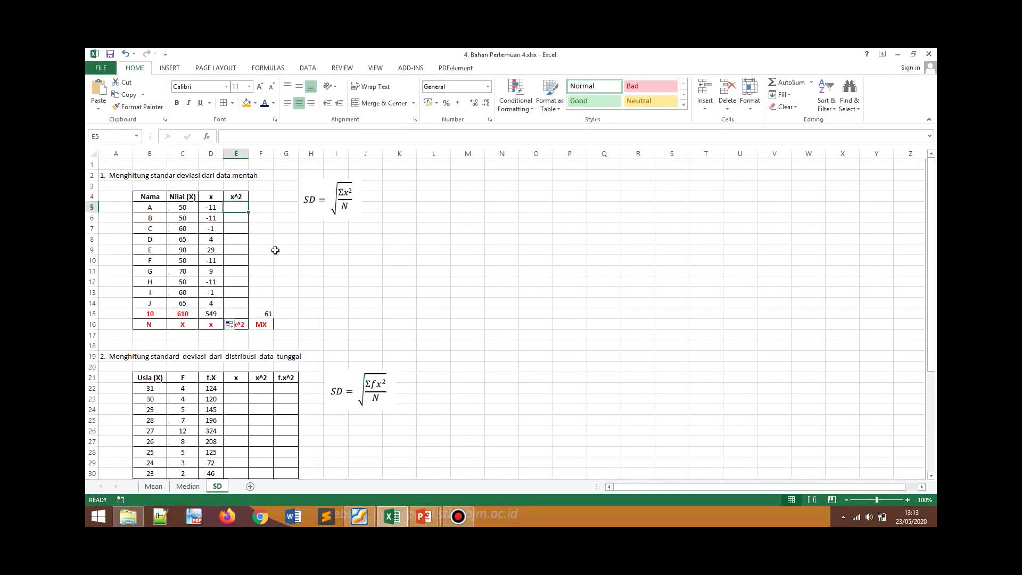
type("=")
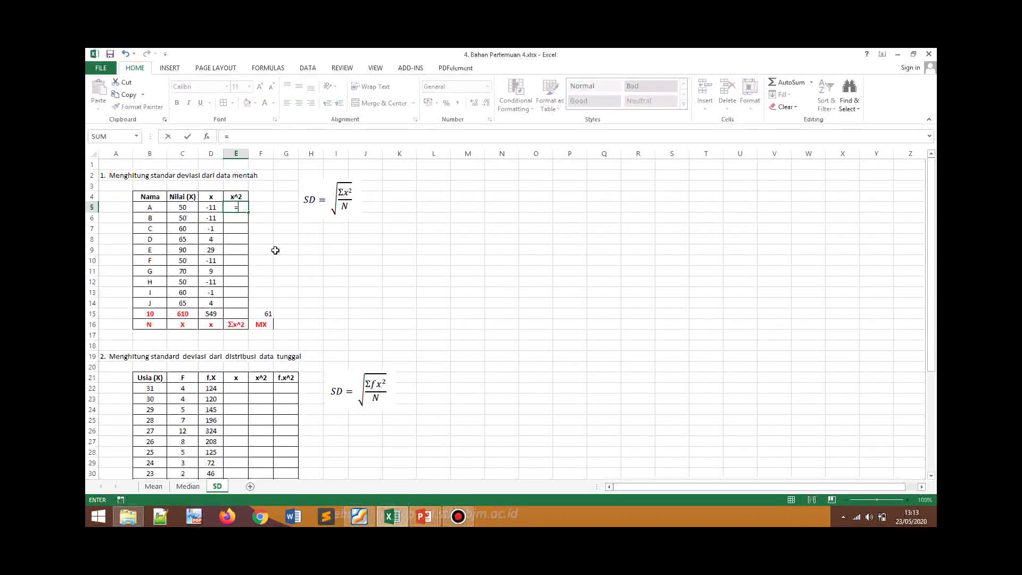
left_click(211, 208)
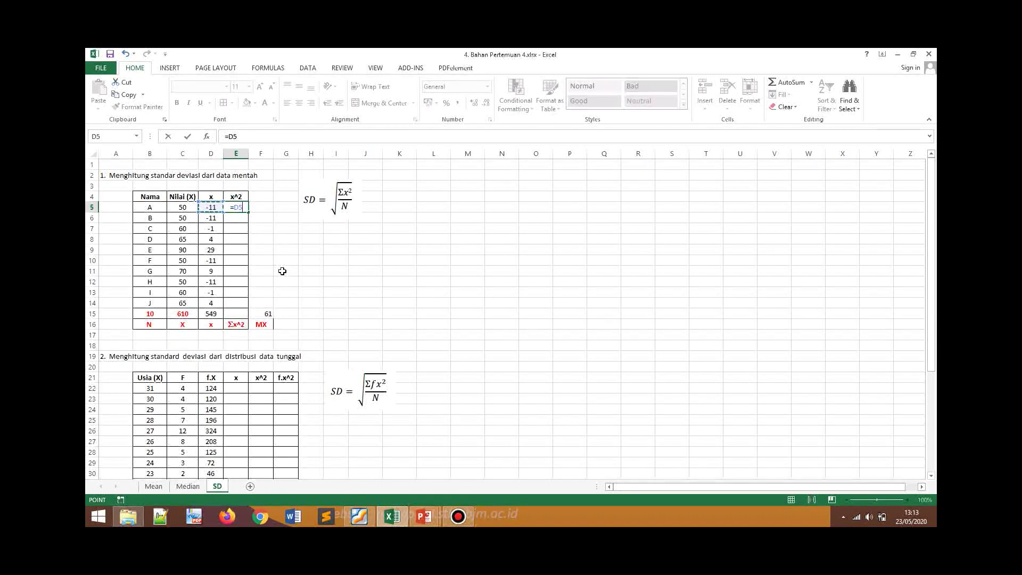
type("^2")
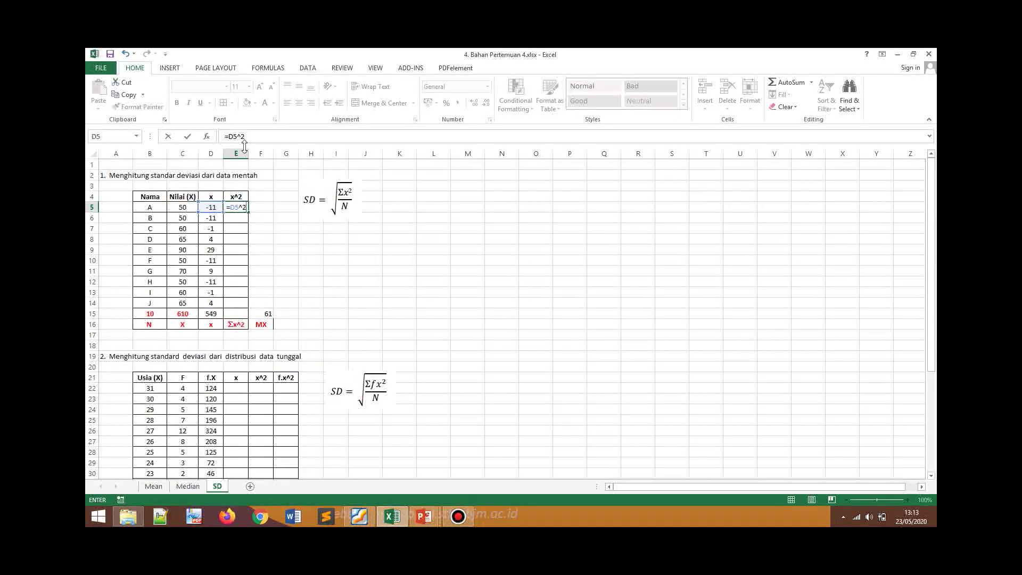
key("Return")
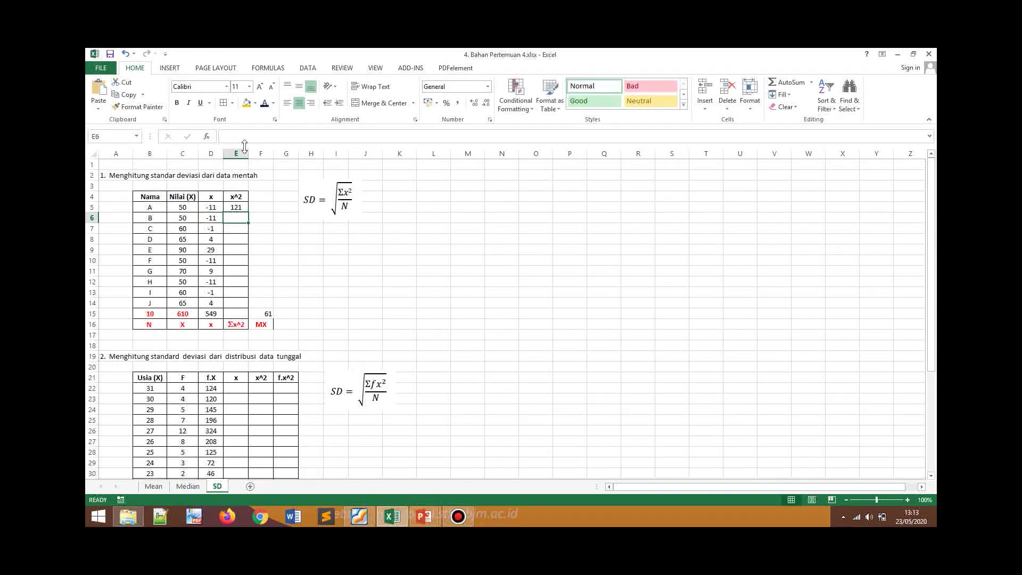
Fill the x^2 formula from E5 down to E15 and extend the SUM total in C15 across to E15
left_click(234, 209)
left_click_drag(248, 213, 244, 319)
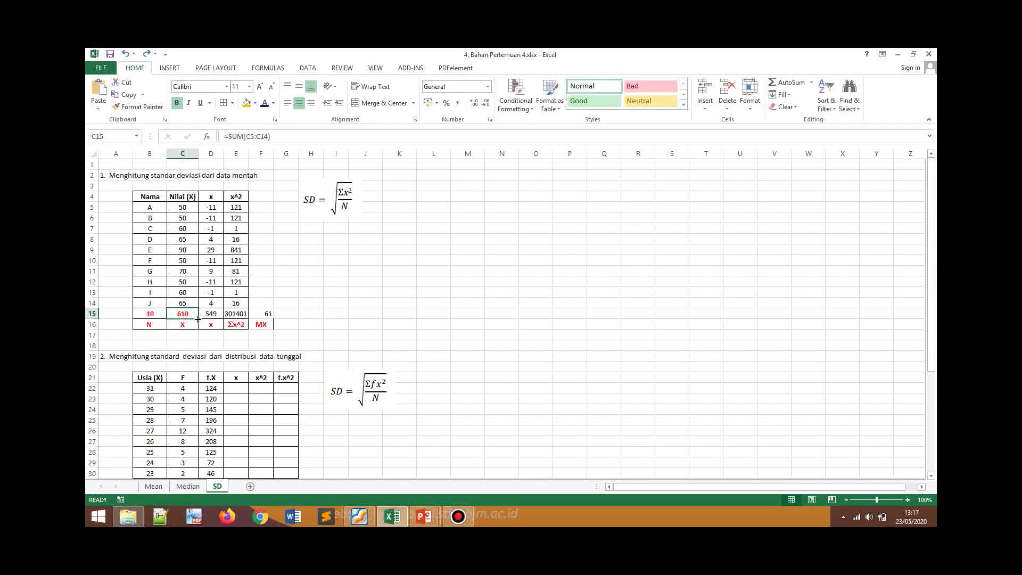
left_click_drag(199, 317, 245, 314)
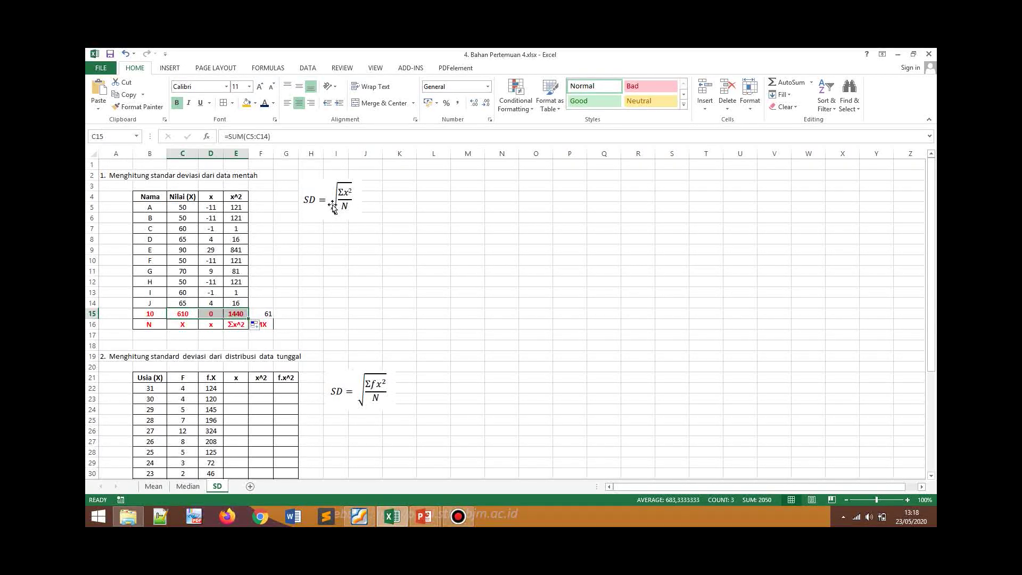
Calculate the raw-data standard deviation in I8 with =SQRT(E15/B15)
left_click(331, 242)
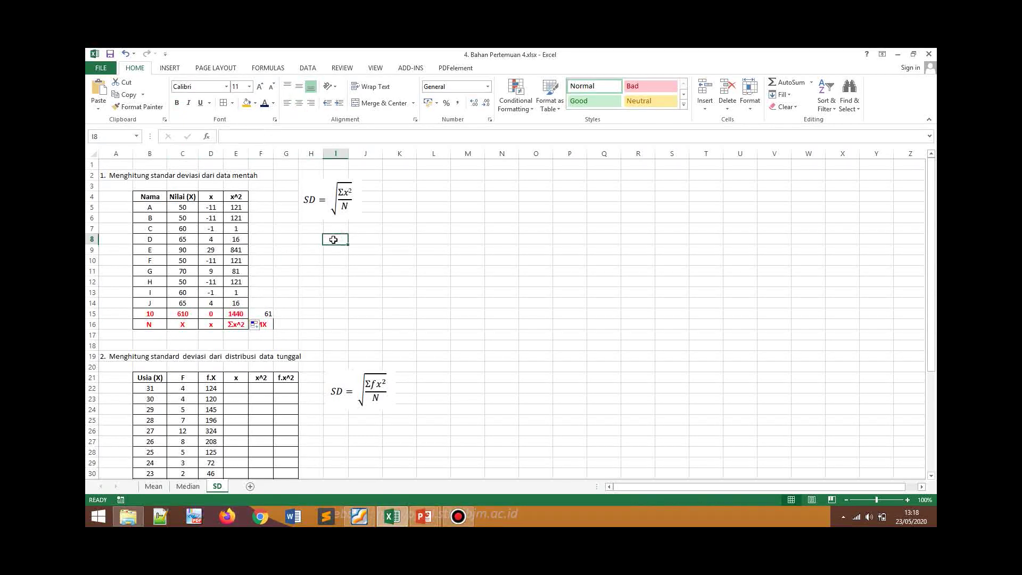
type("=")
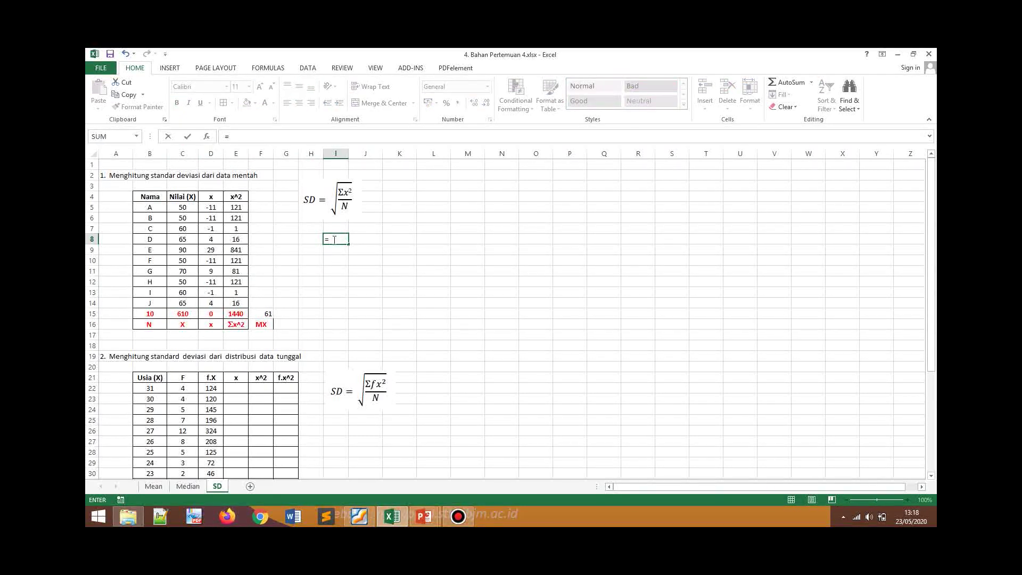
type("SQ")
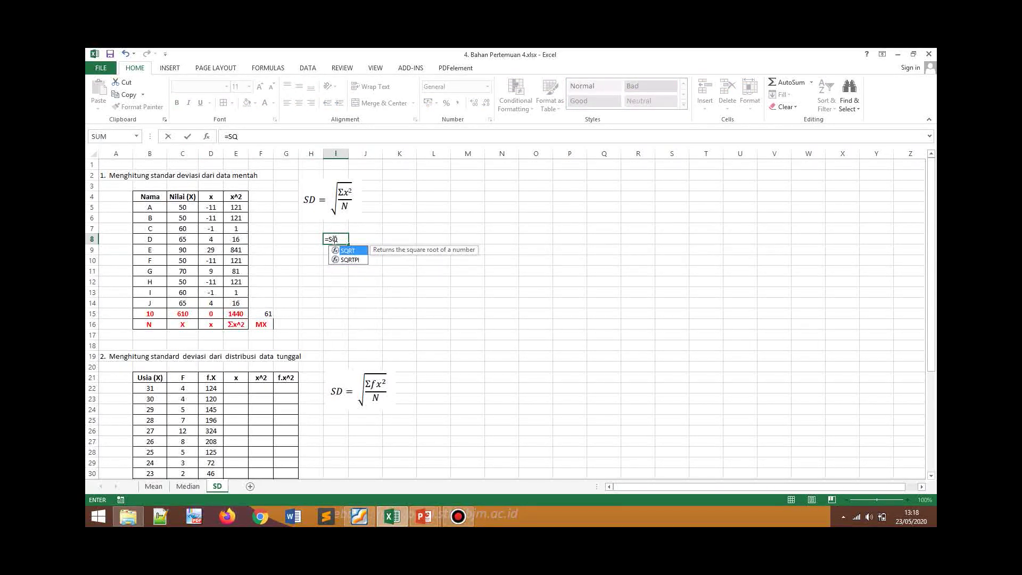
type("RT(")
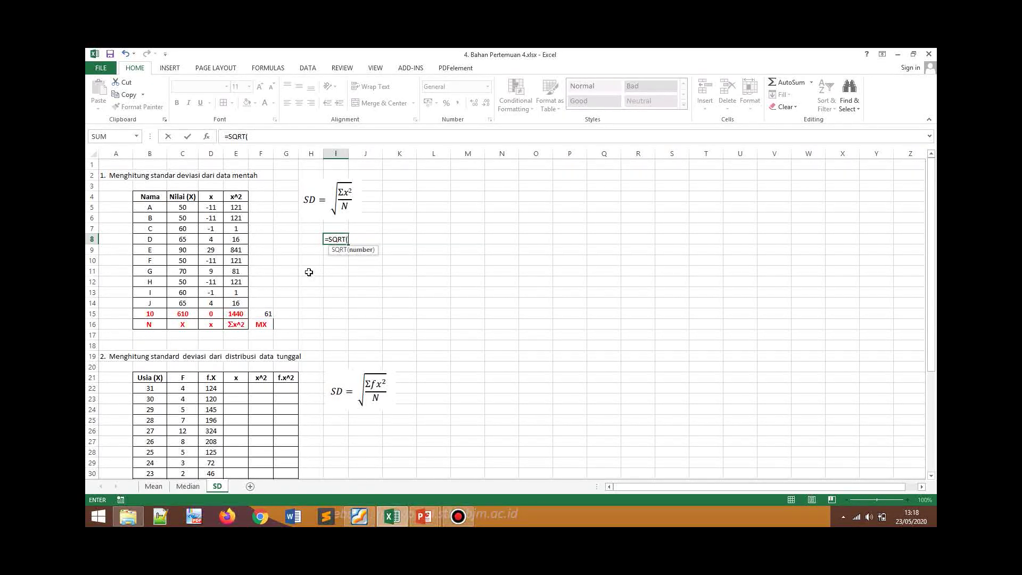
left_click(231, 317)
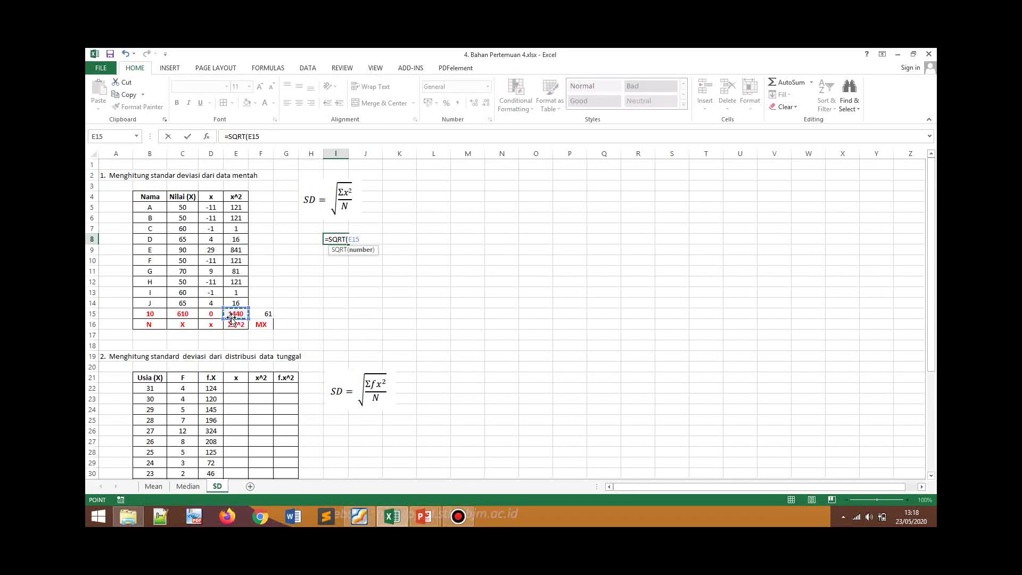
type("/")
left_click(154, 317)
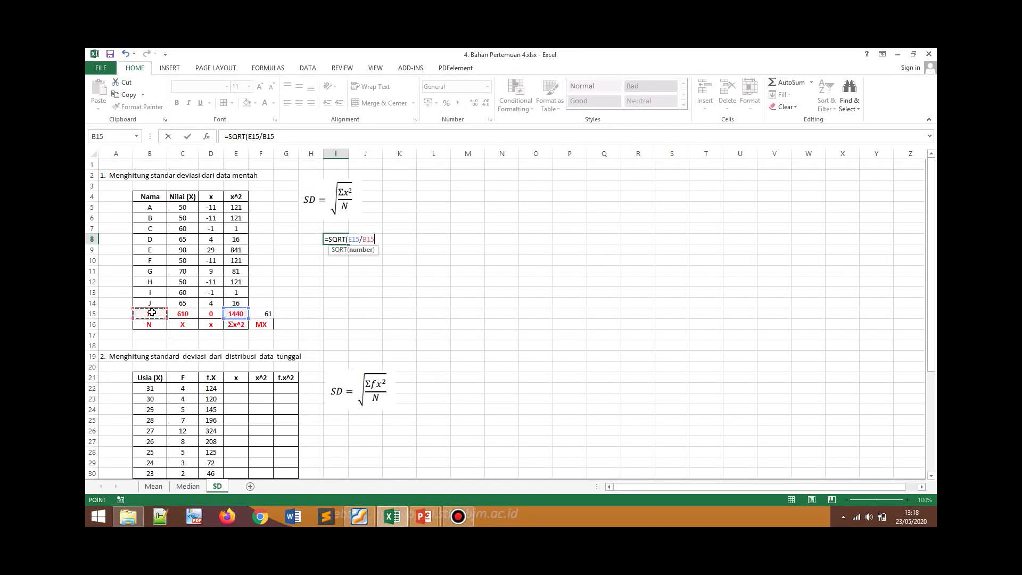
key("Return")
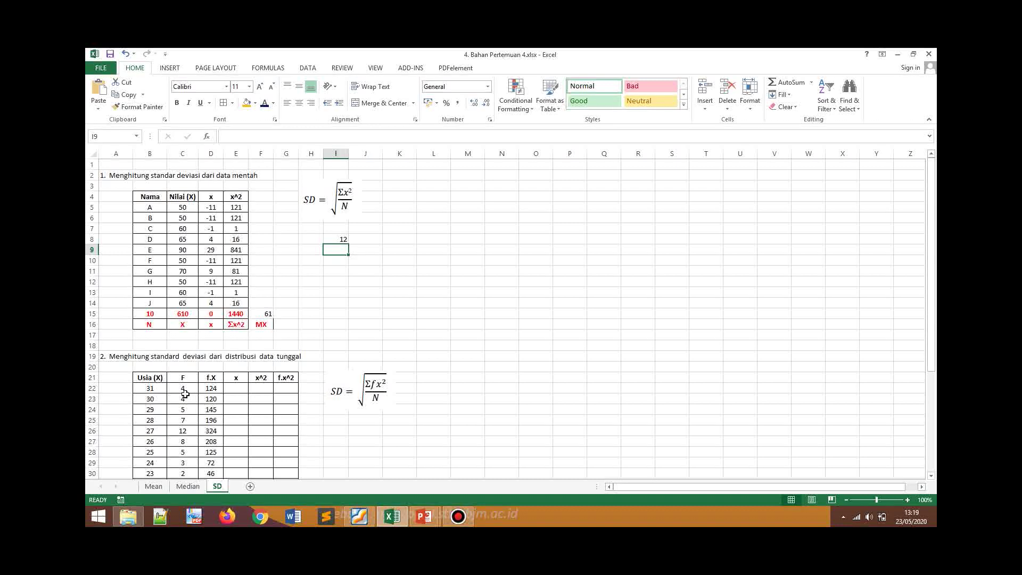
Total the F frequencies of the single-data distribution table in C31 with =SUM(C22:C30)
scroll(214, 382, "down", 3)
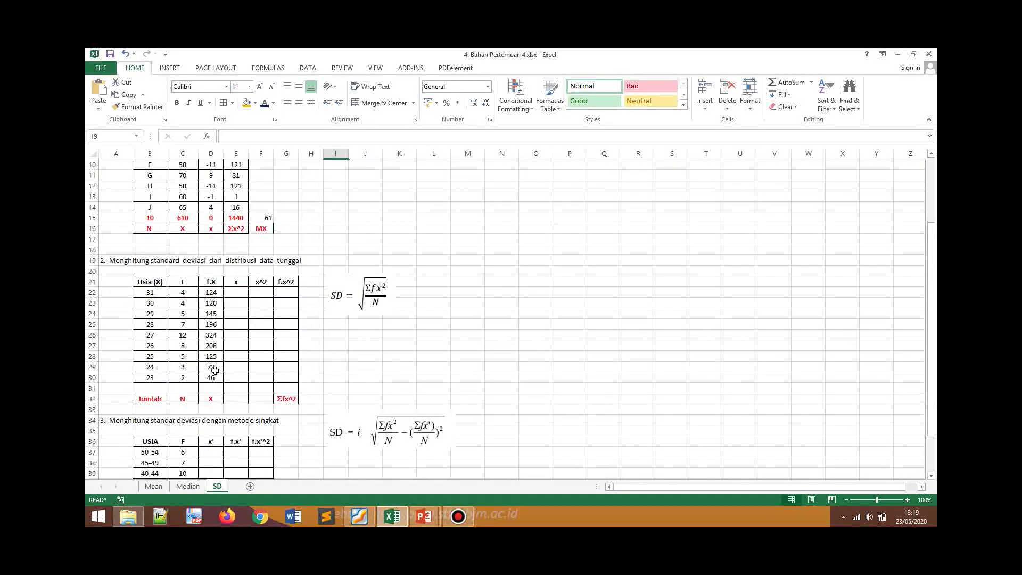
left_click(180, 388)
type("=su")
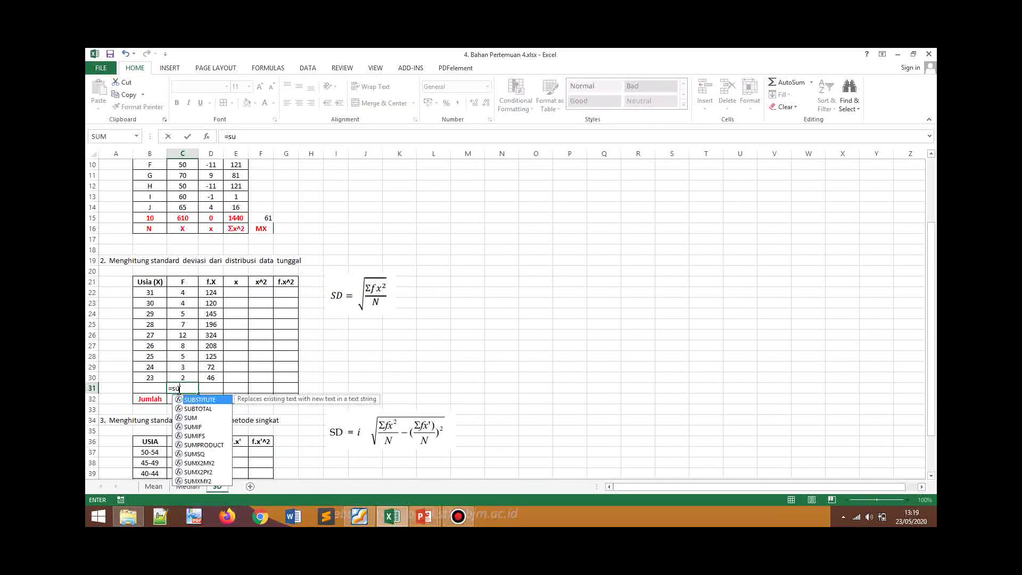
type("m(")
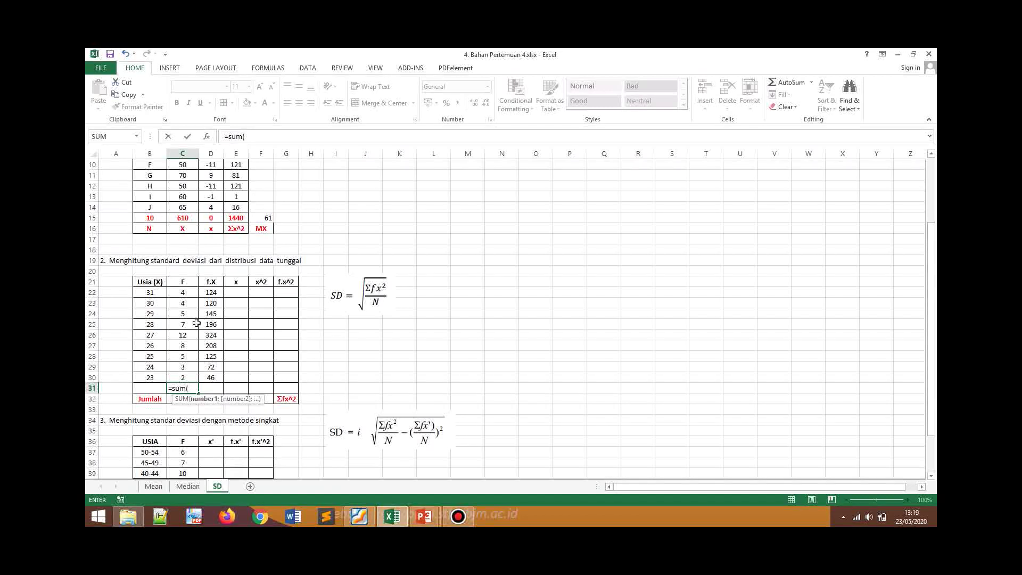
left_click(186, 293)
key("ctrl+shift+Down")
key("shift+Up")
type(")")
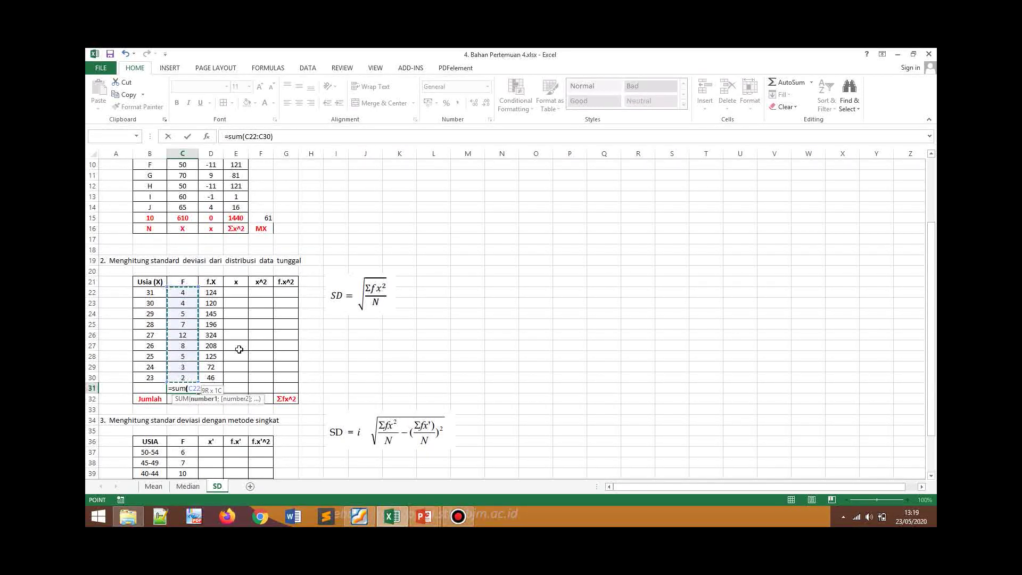
key("Return")
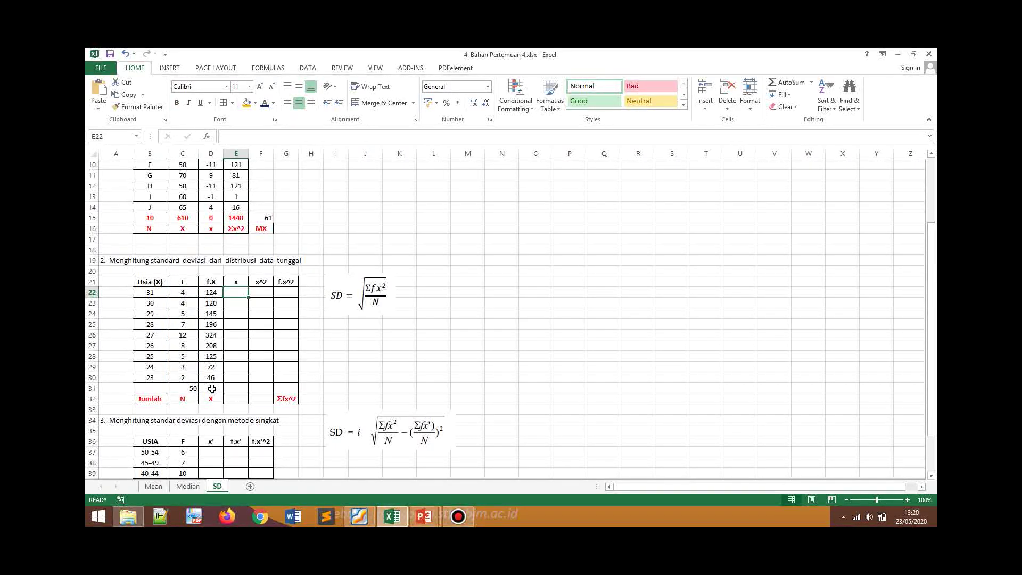
Extend the SUM formula from C31 across to D31 to total the f.X column
left_click(212, 388)
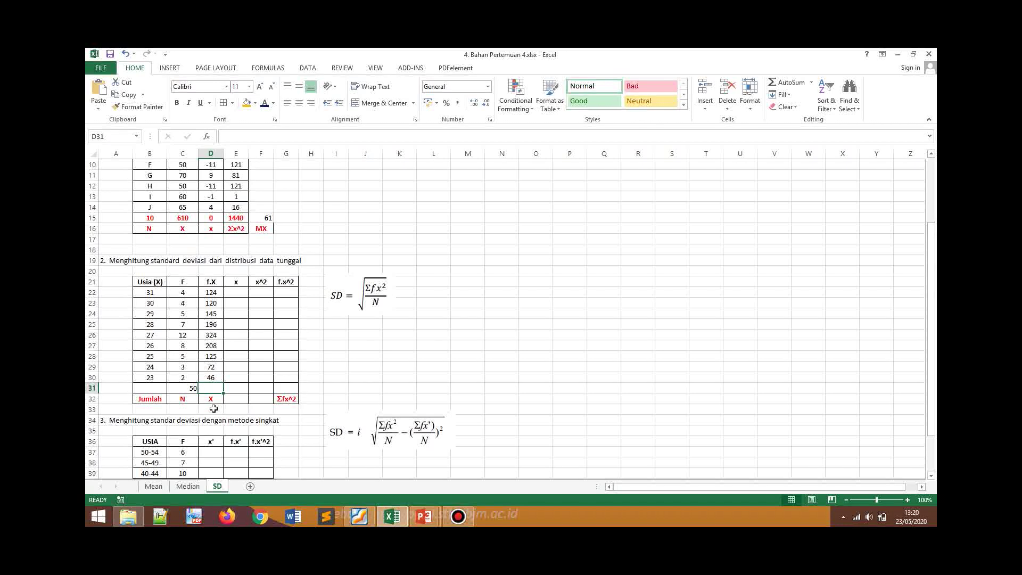
left_click(191, 389)
left_click_drag(199, 395, 223, 395)
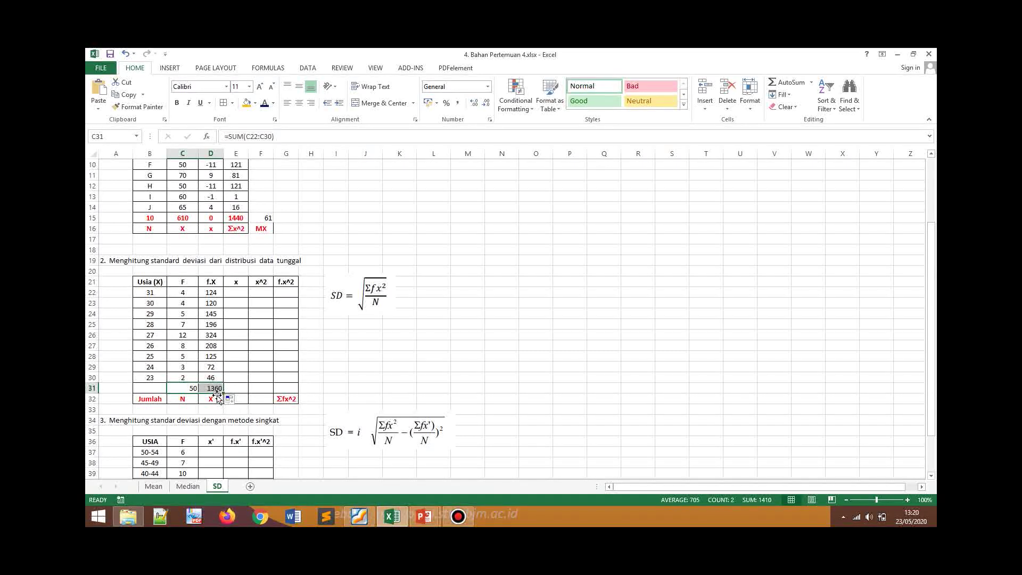
Enter the label MX in H32 and change the label in D32 to f.X
left_click(311, 401)
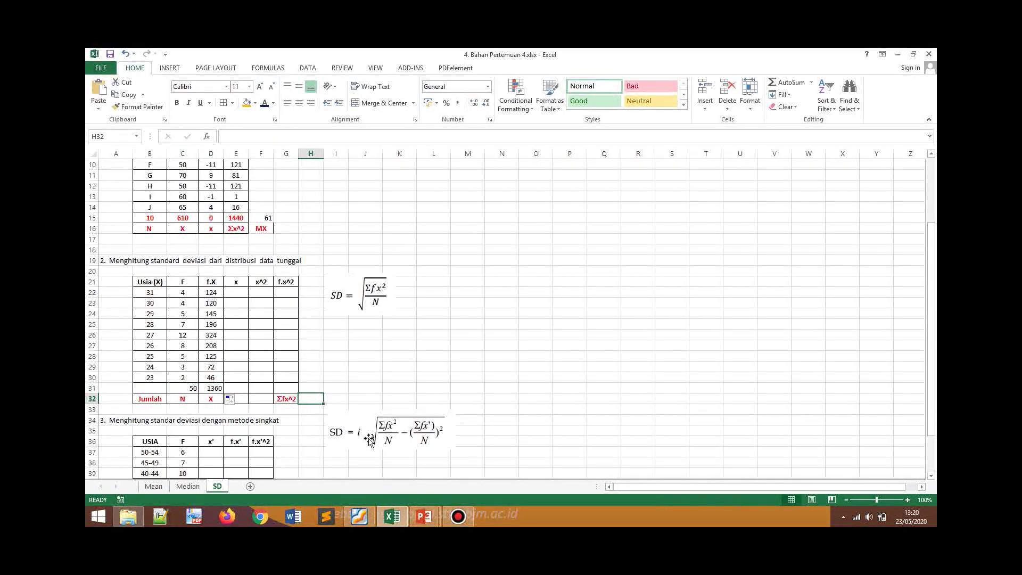
type("MX")
left_click(315, 388)
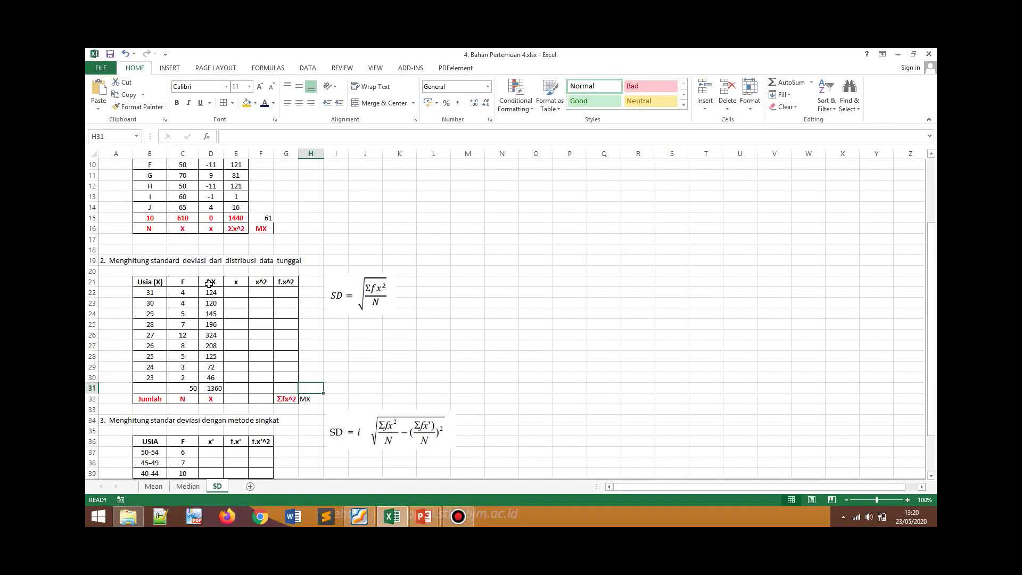
left_click(209, 400)
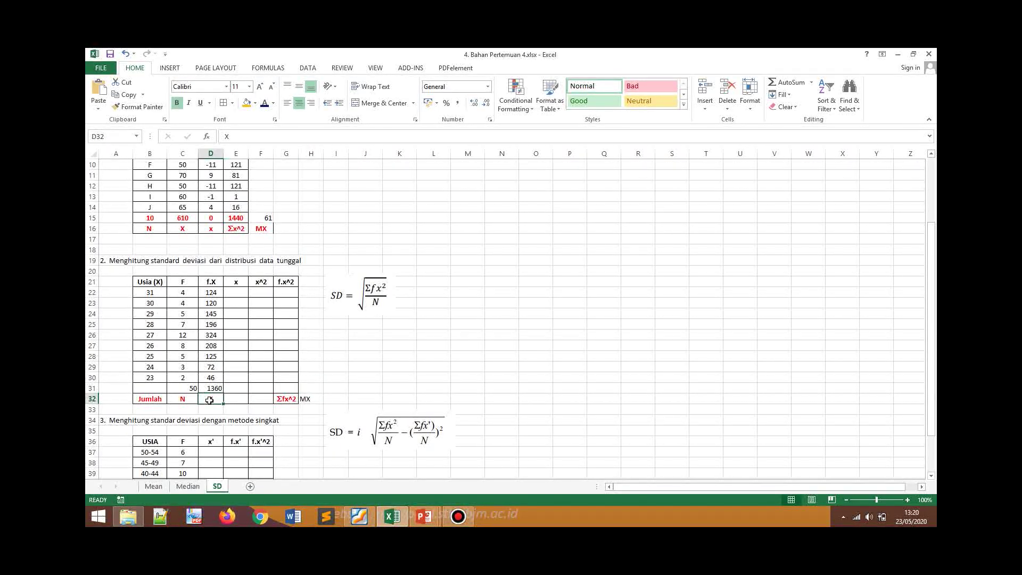
left_click(226, 136)
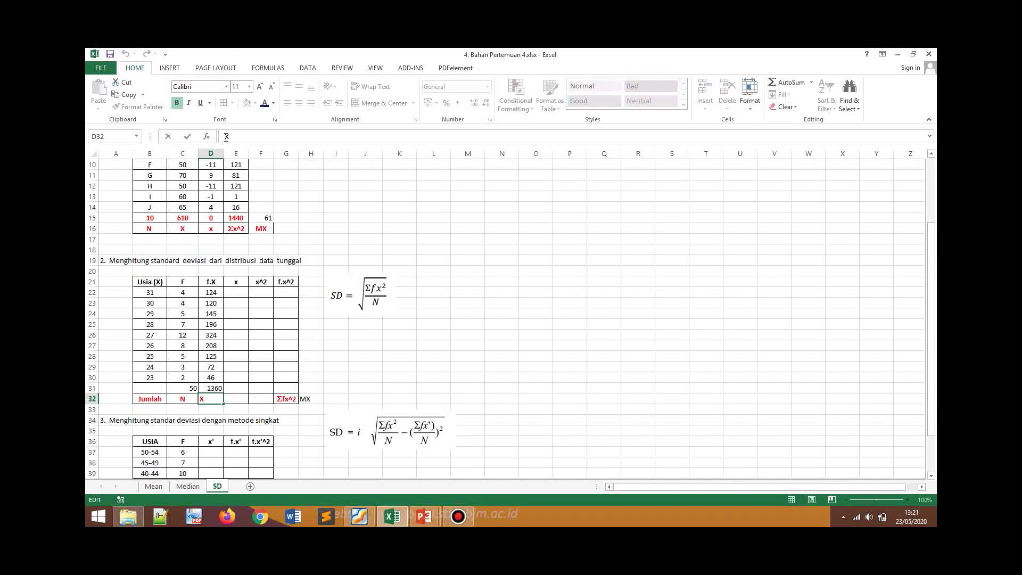
type("f.")
key("Return")
Calculate the mean of the second table in H31 with =D31/C31
scroll(330, 320, "up", 1)
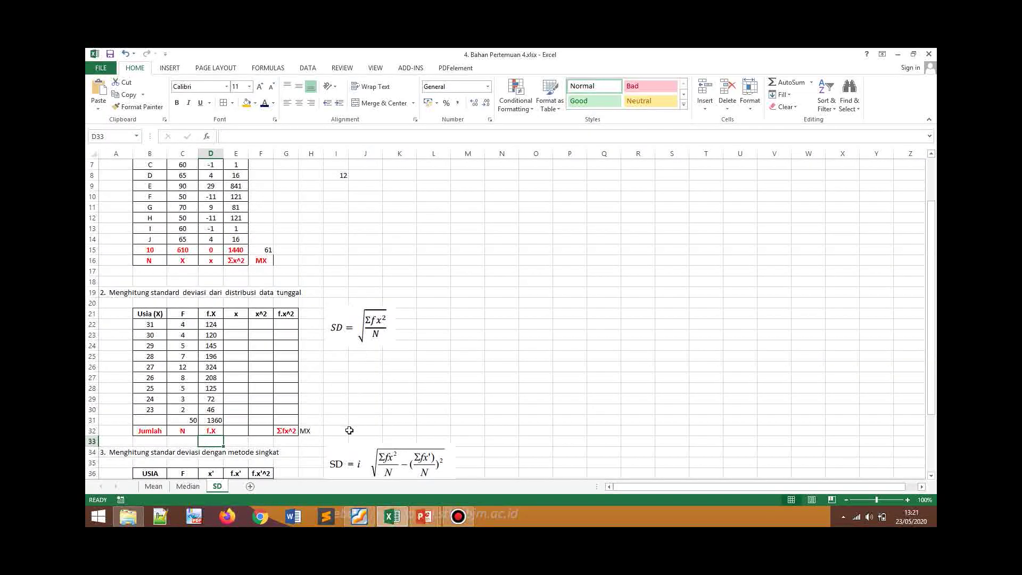
left_click(313, 420)
type("=")
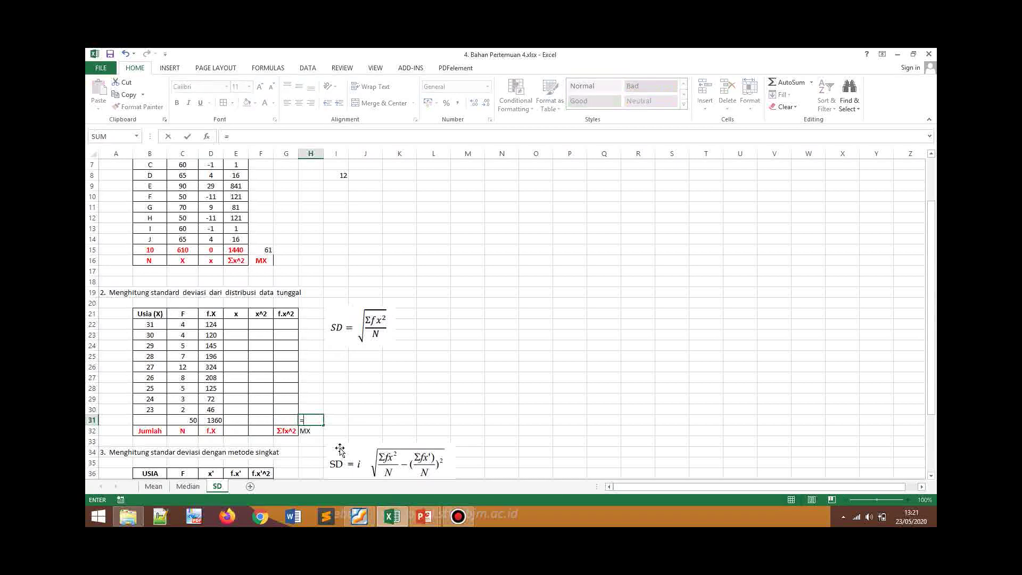
left_click(219, 421)
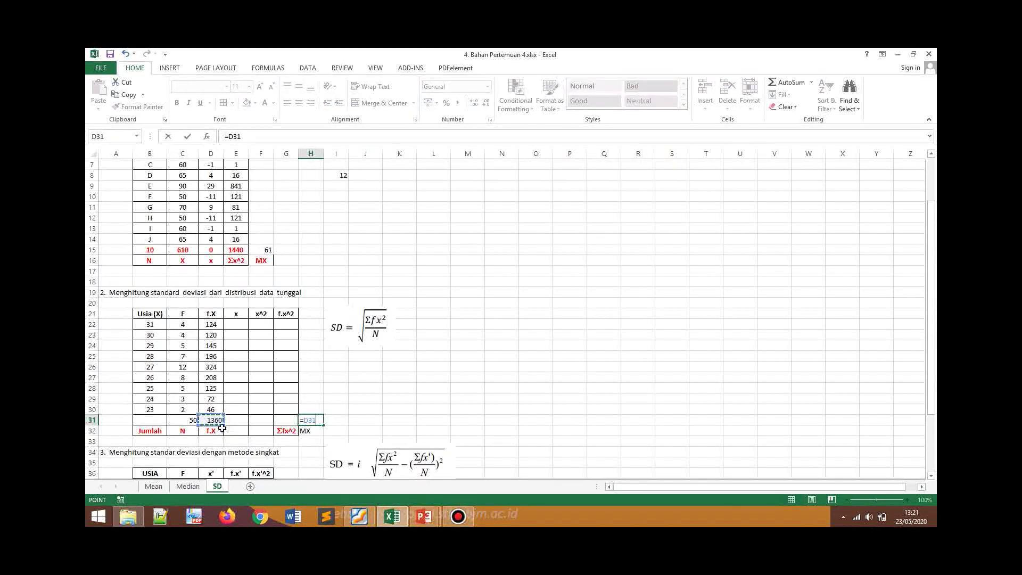
type("/")
left_click(186, 421)
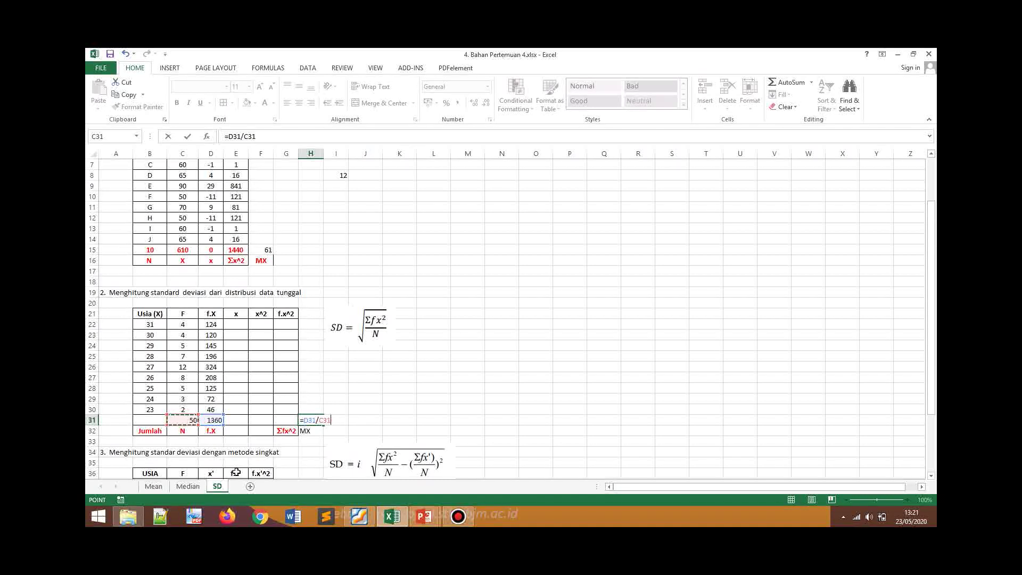
key("Return")
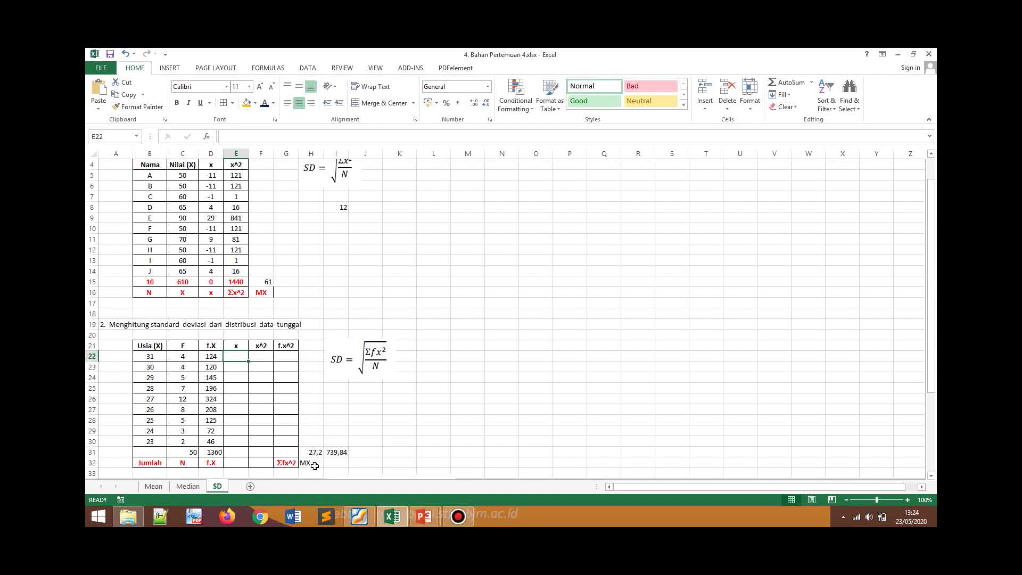
Calculate the deviation x for age 31 in E22 with =B22-$H$31, keeping the mean reference absolute
type("=")
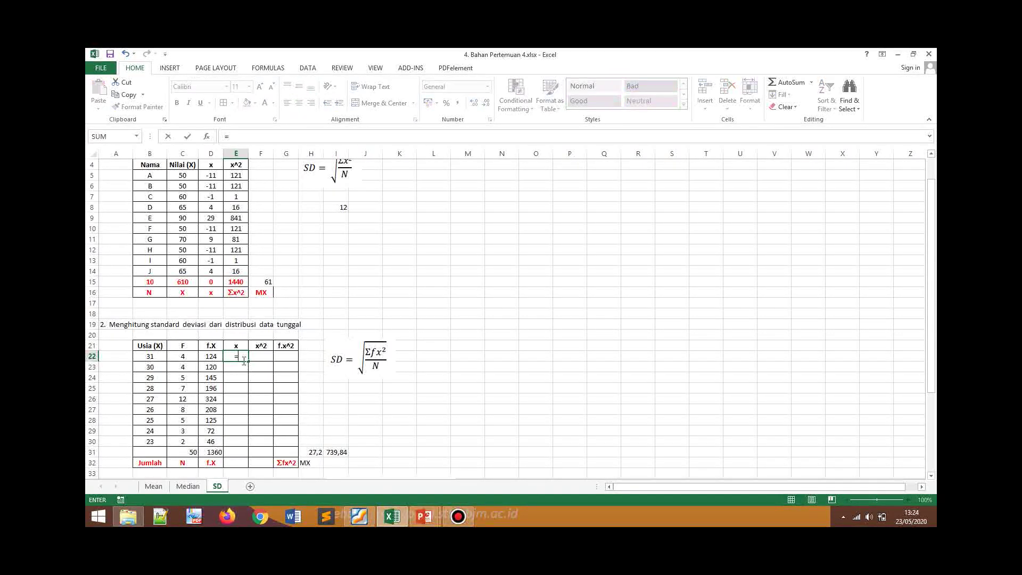
left_click(151, 358)
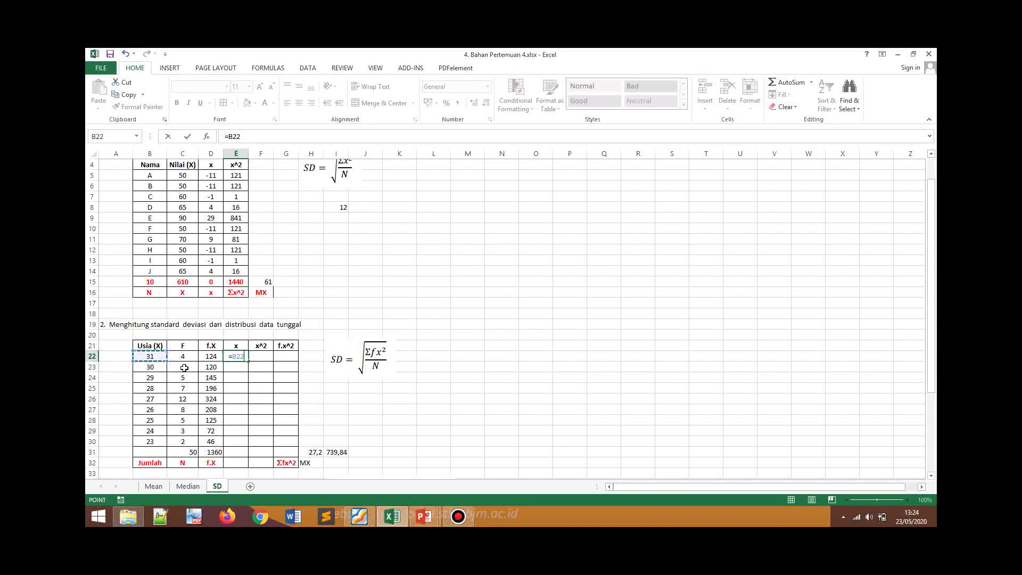
type("-")
left_click(315, 453)
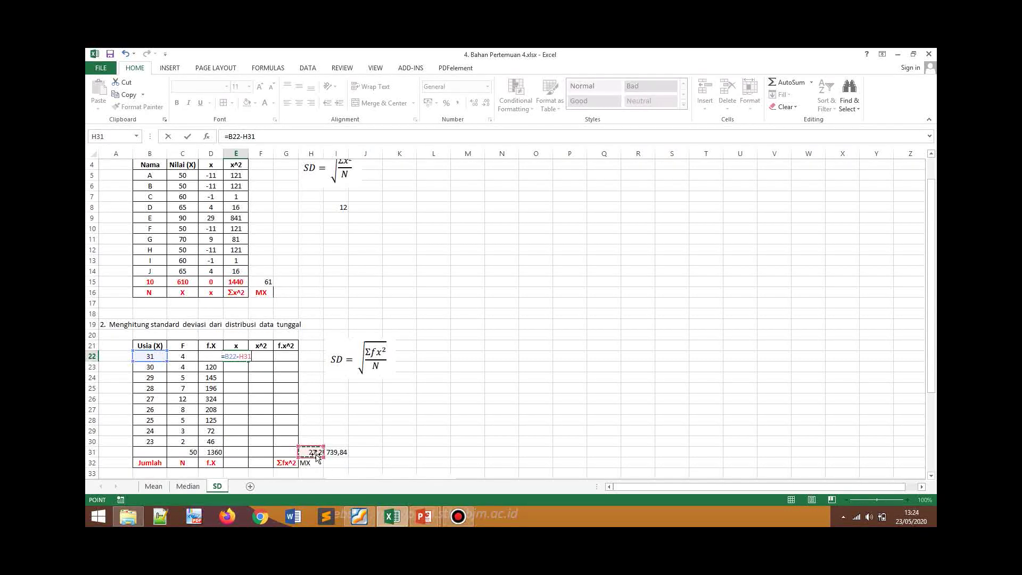
left_click(245, 137)
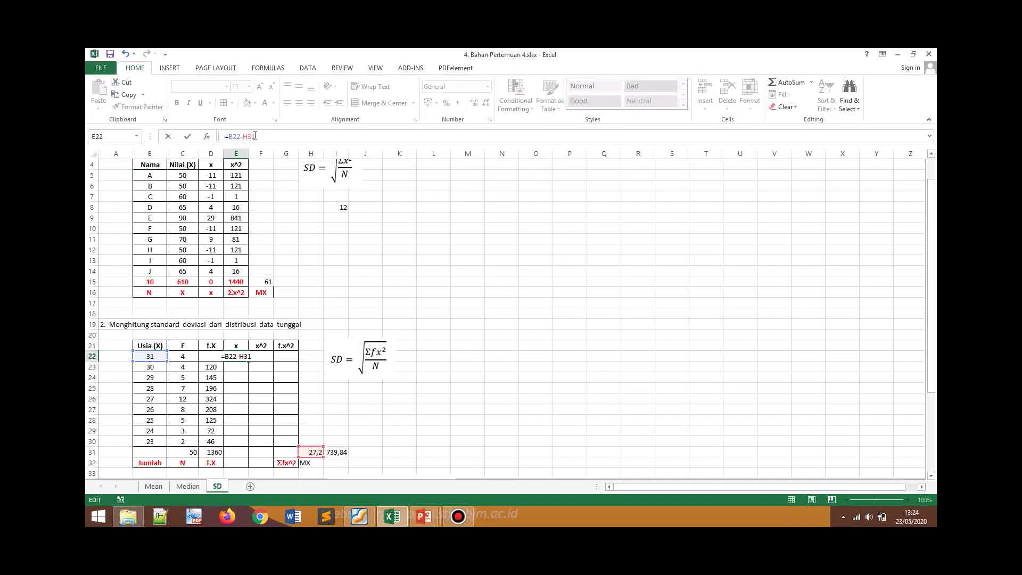
type("$")
left_click(251, 136)
type("$")
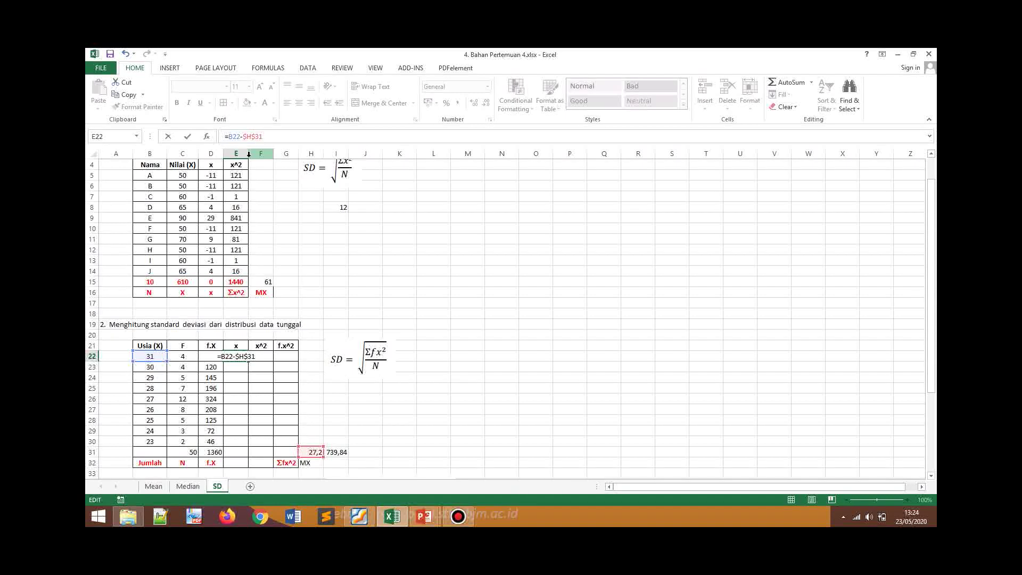
key("Return")
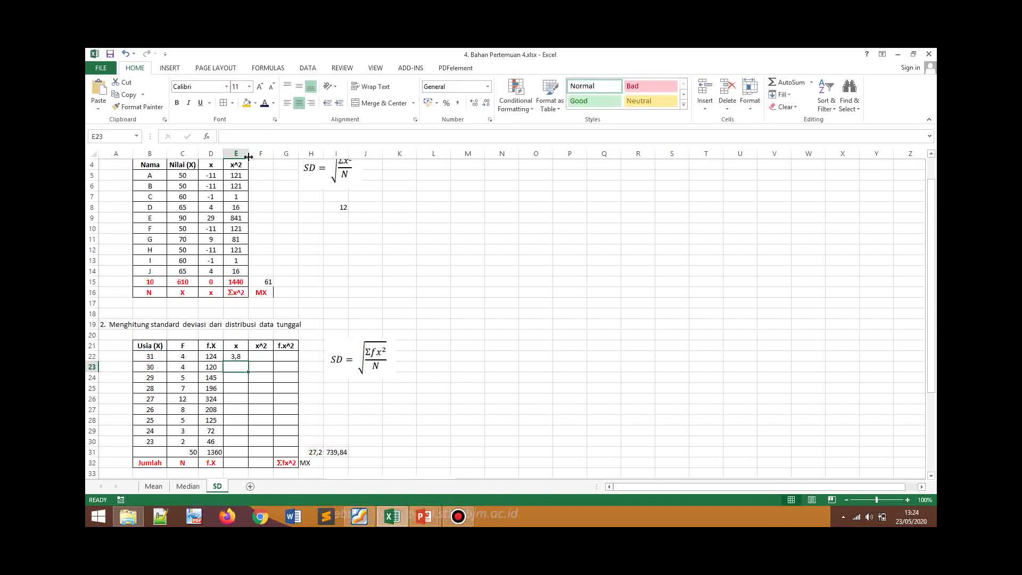
Fill the deviation formula from E22 down to E30 and check the cell references in E30
left_click(241, 356)
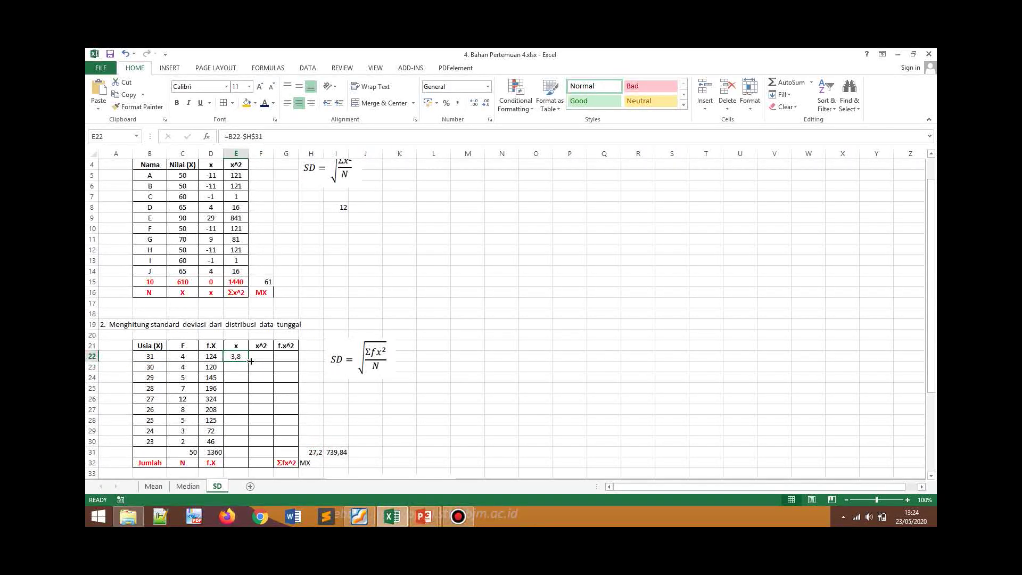
left_click_drag(249, 363, 248, 449)
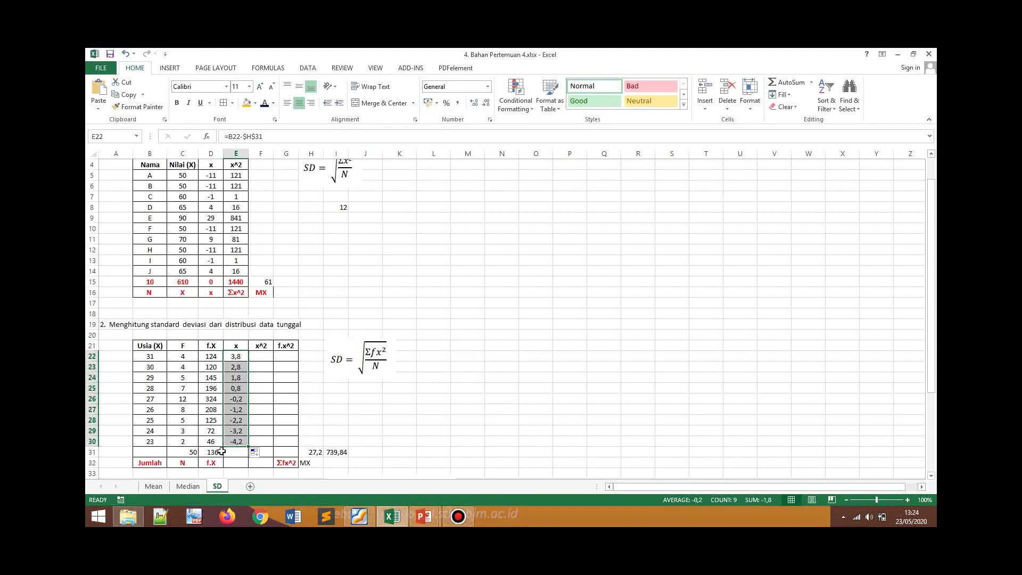
left_click(234, 443)
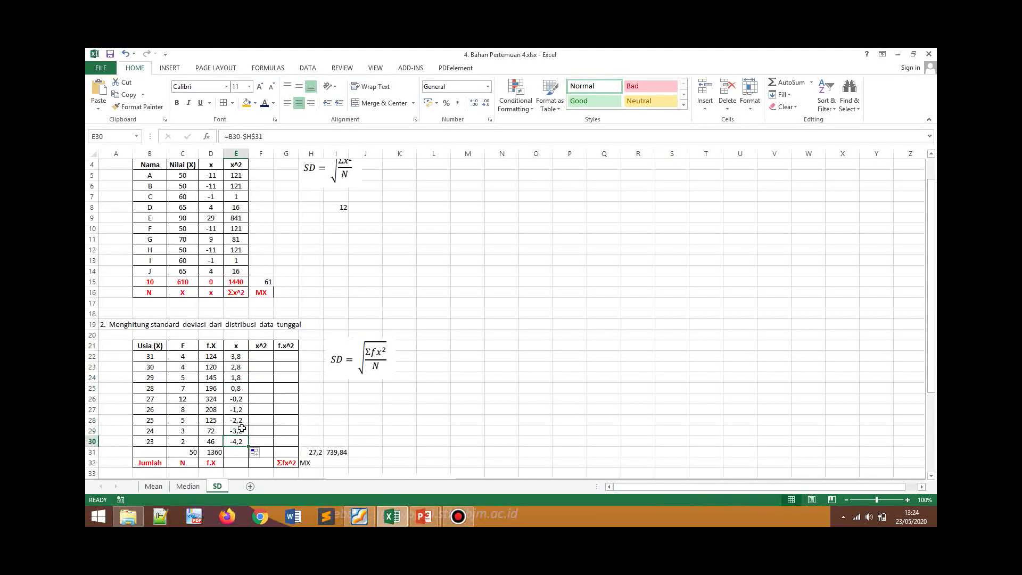
Calculate the squared deviation x^2 for age 31 in F22 with =E22^2
left_click(258, 358)
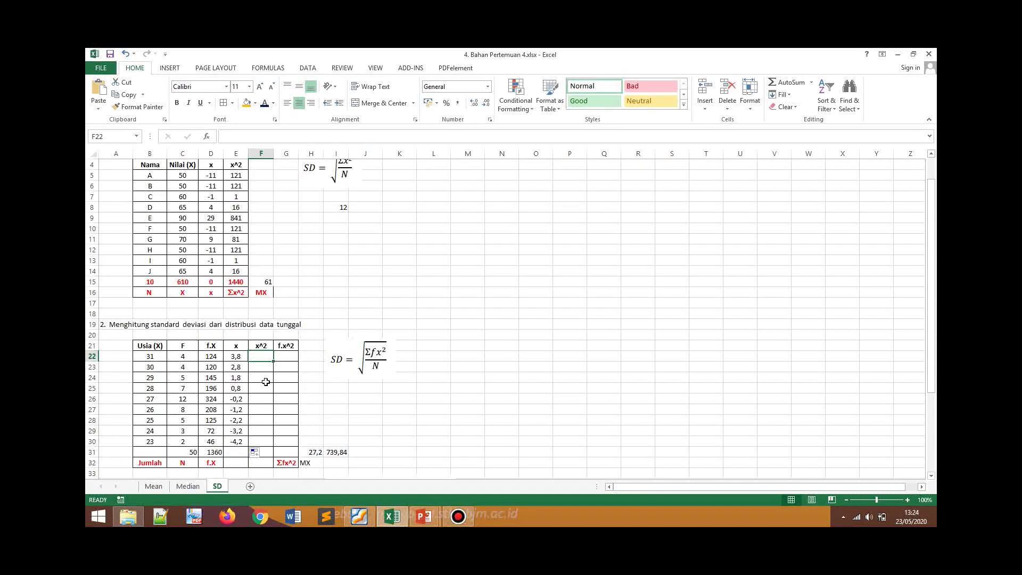
type("=")
left_click(242, 359)
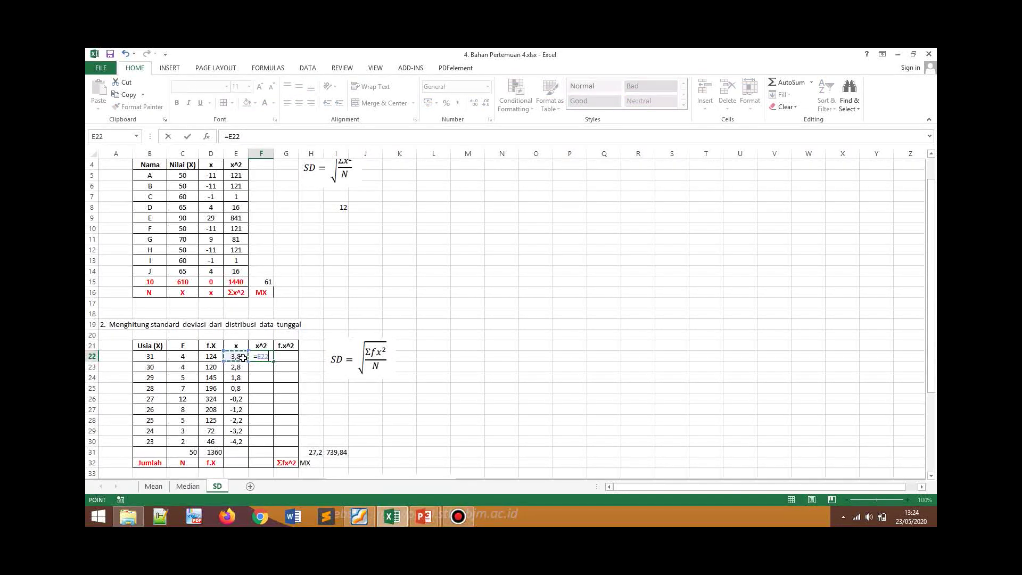
type("^2")
key("Return")
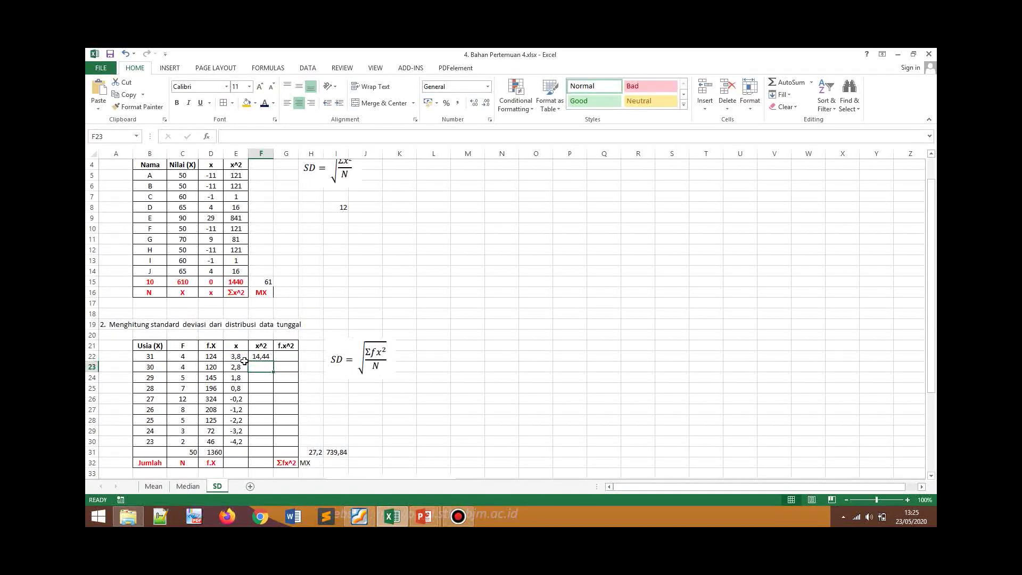
Fill the squared deviation formula from F22 down to F30 and calculate f.x^2 for age 31 in G22 with =C22*F22
left_click(269, 355)
left_click_drag(273, 361, 278, 448)
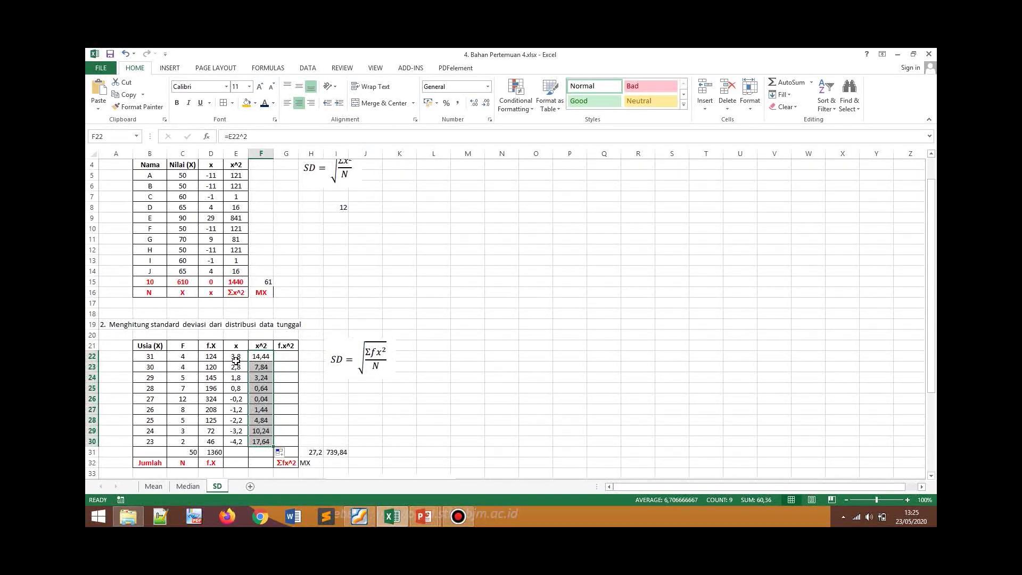
left_click(285, 359)
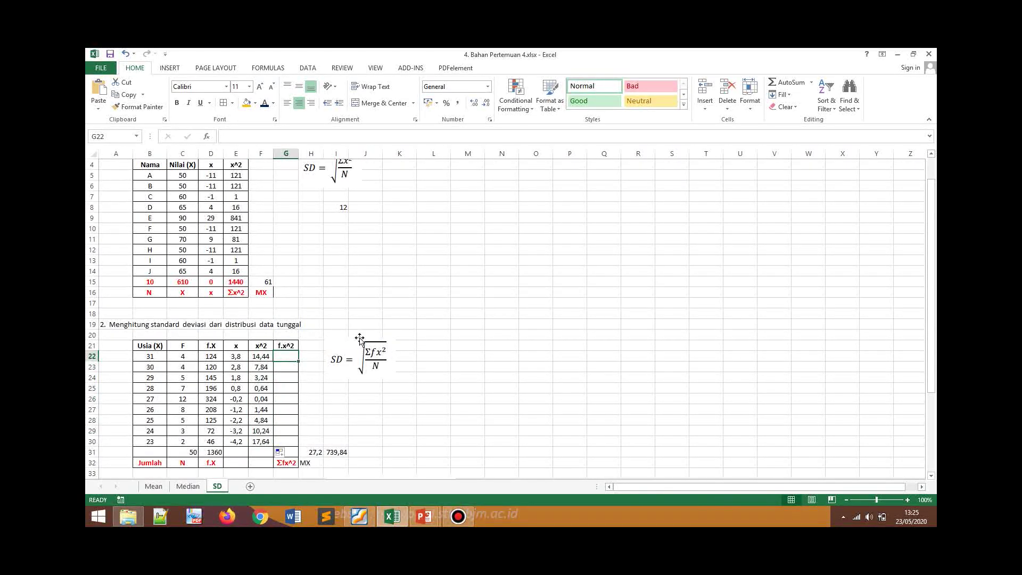
type("=")
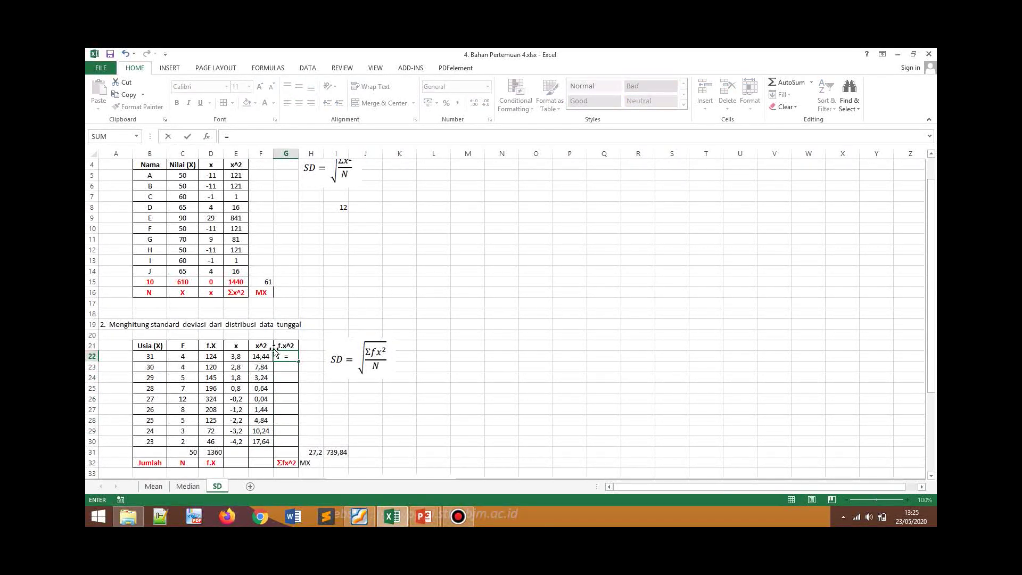
left_click(180, 360)
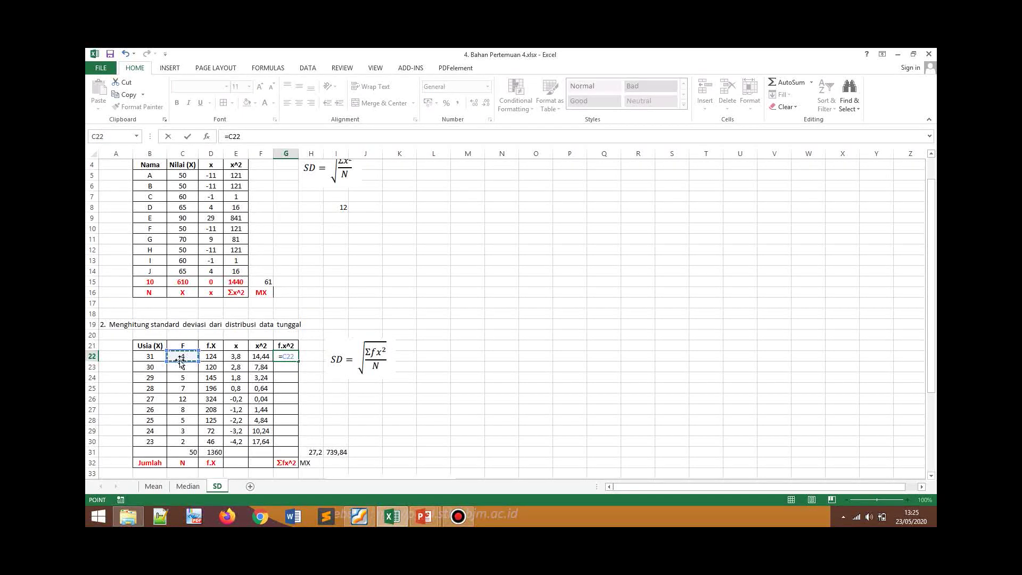
type("*")
left_click(263, 358)
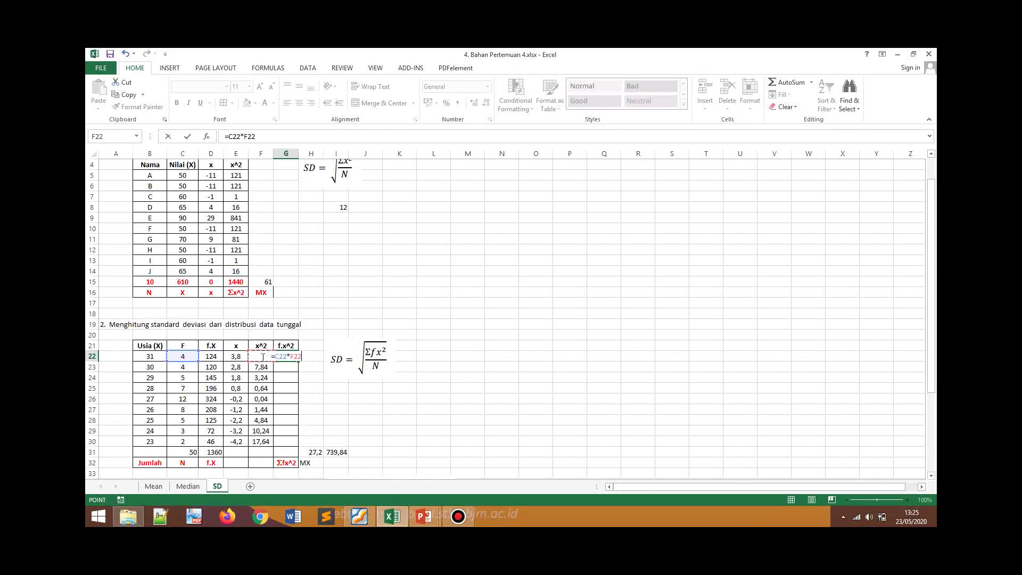
key("Return")
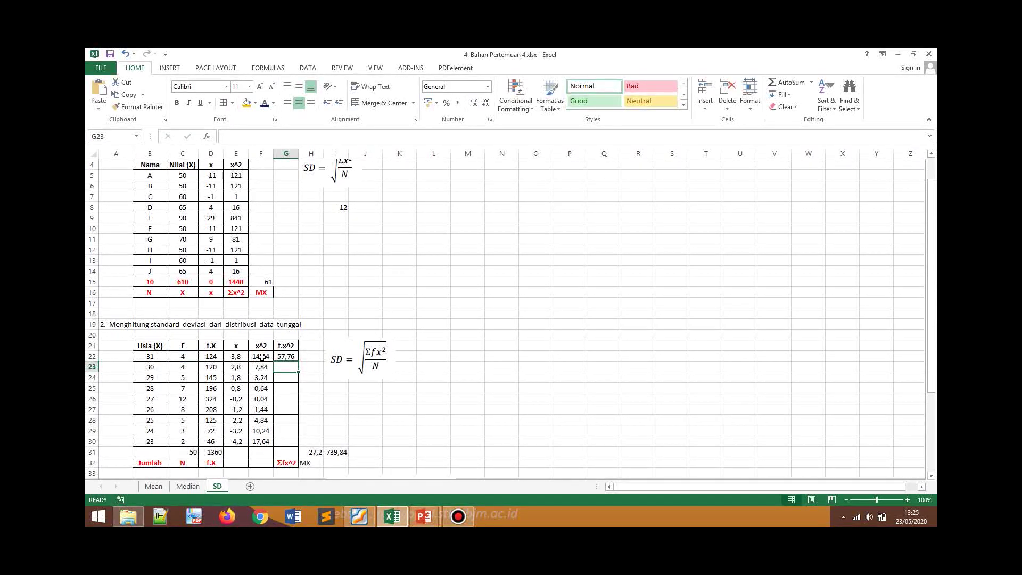
Fill the f.x^2 formula from G22 down to G30 and extend the column total from D31 across to G31
left_click(292, 357)
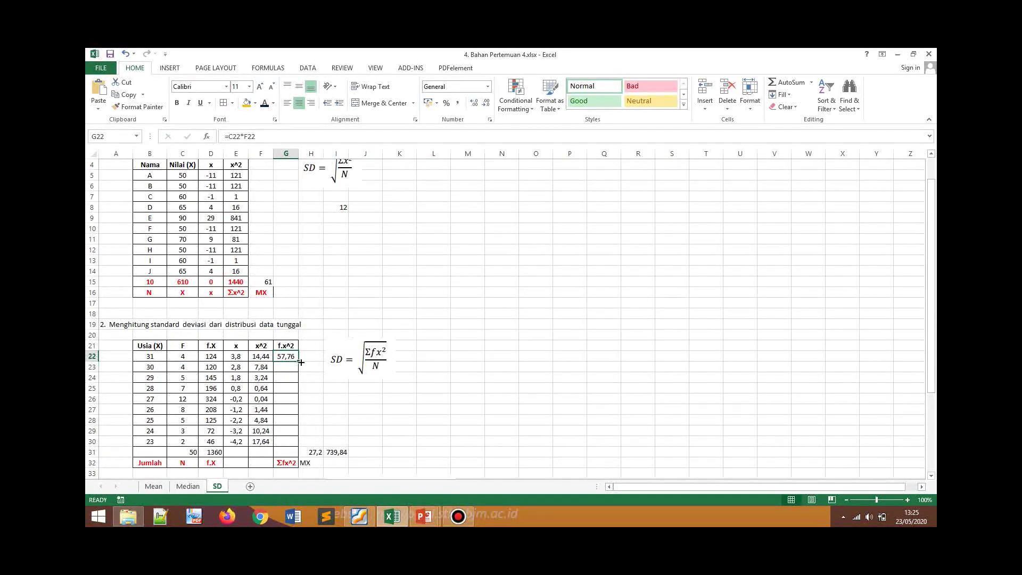
left_click_drag(299, 361, 292, 444)
left_click(213, 453)
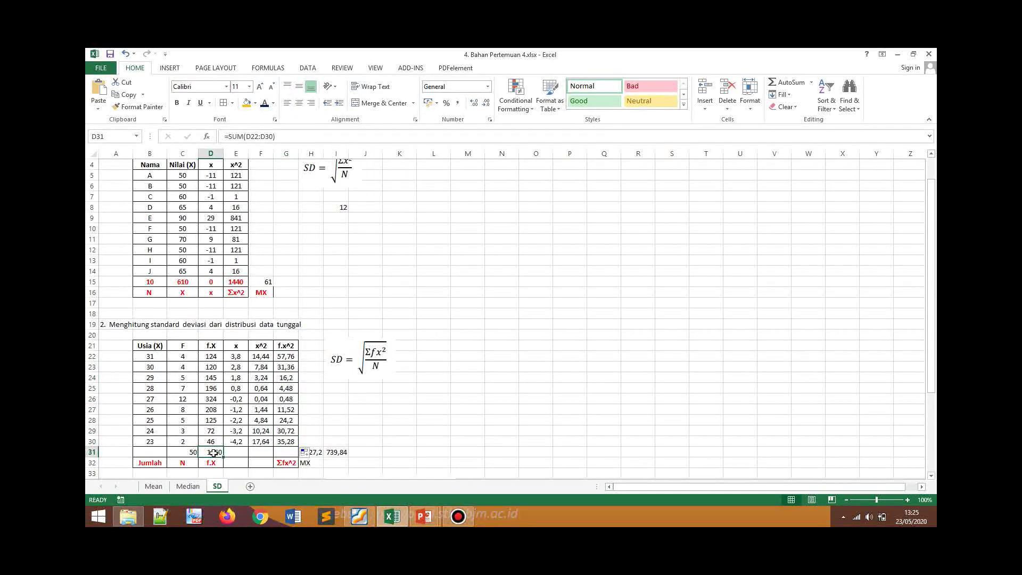
left_click_drag(224, 458, 234, 459)
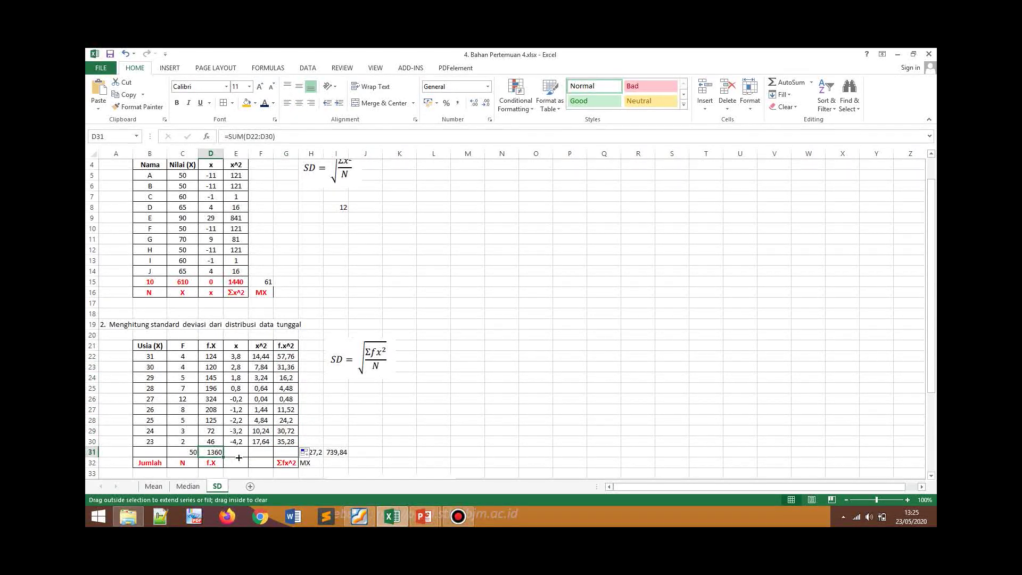
left_click_drag(298, 467, 297, 465)
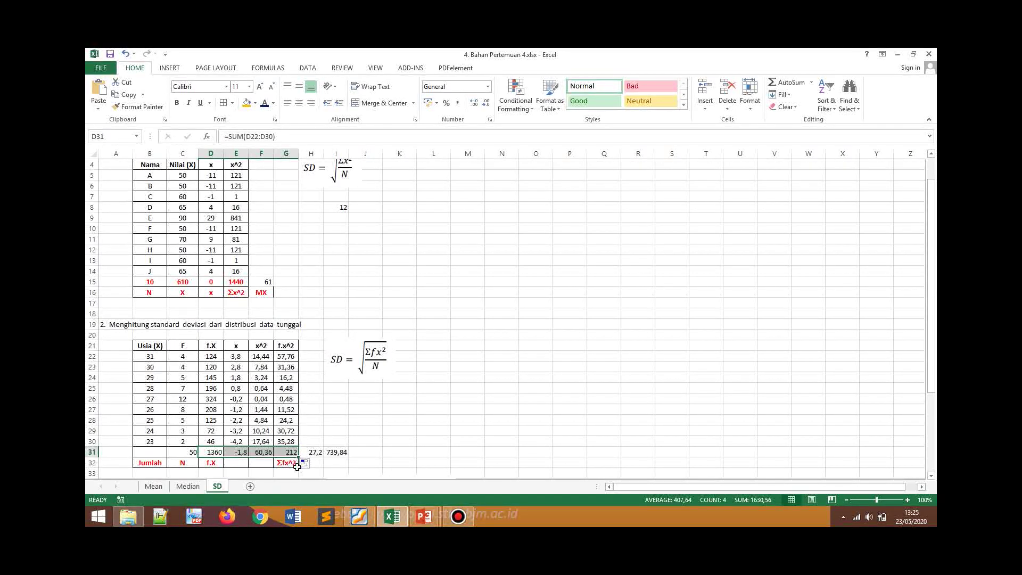
left_click(288, 453)
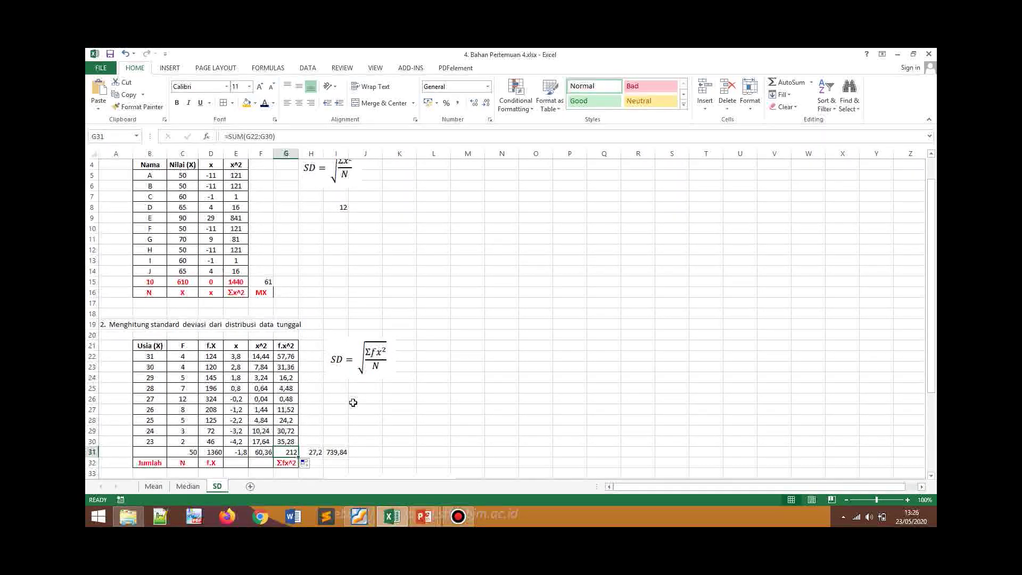
Calculate the standard deviation of the single-data distribution in J25 with =SQRT(G31/C31)
left_click(368, 389)
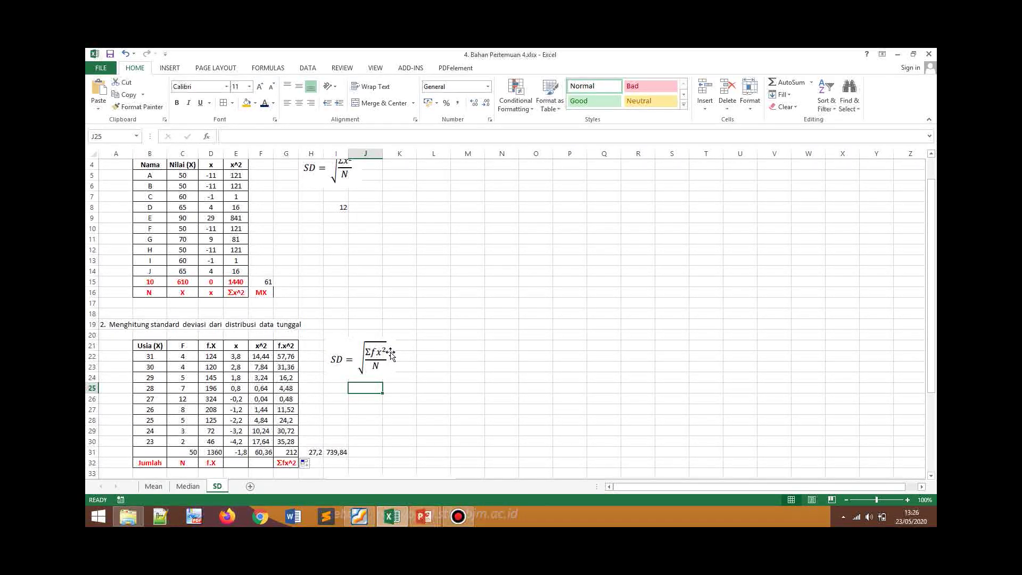
type("=")
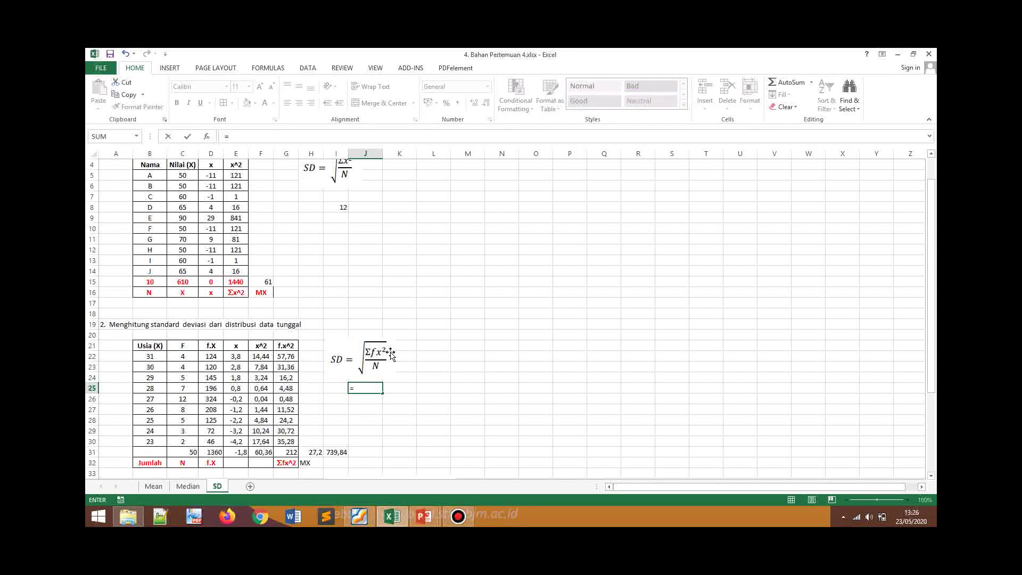
type("SQRT")
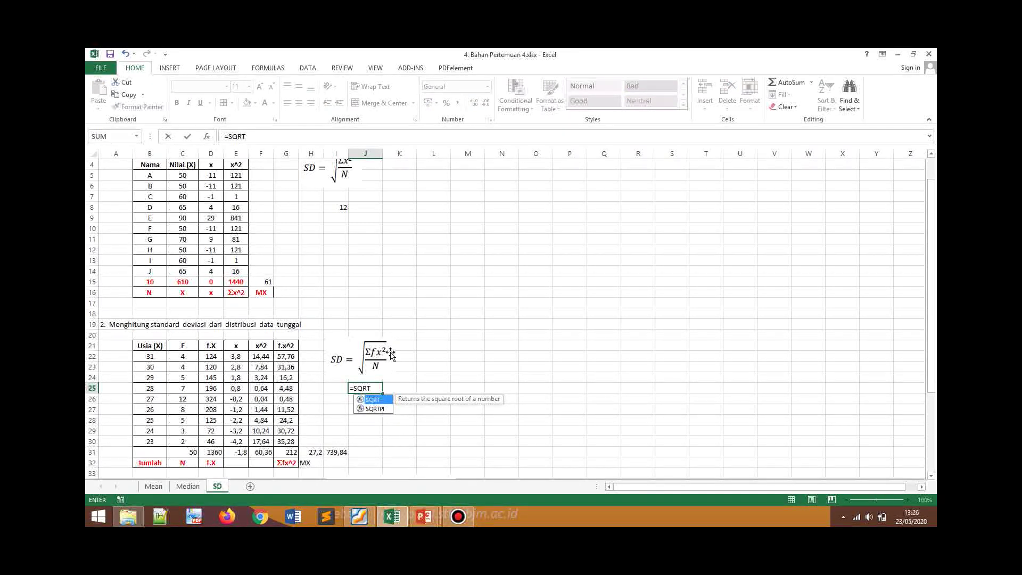
type("(")
left_click(286, 451)
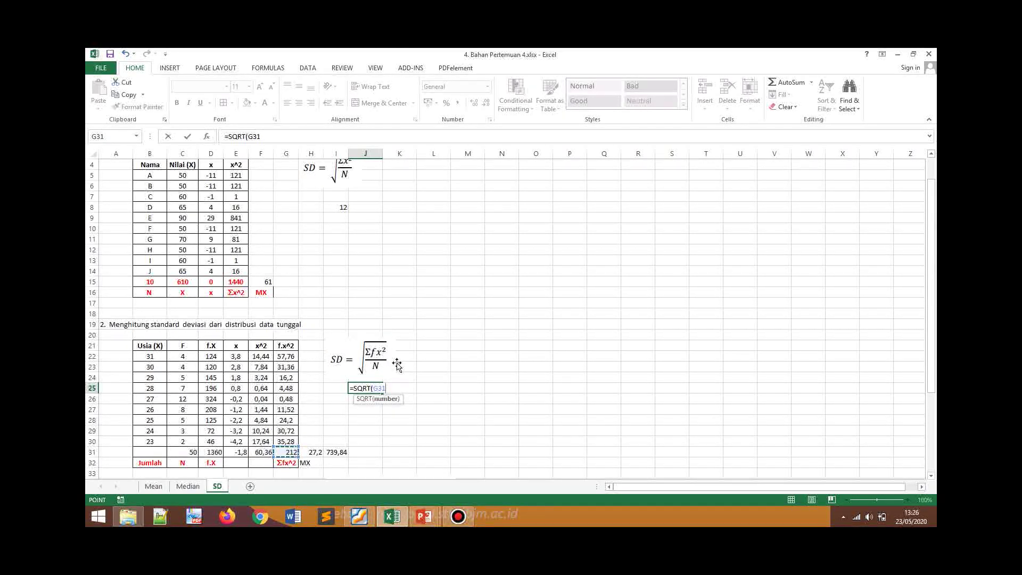
type("/")
left_click(187, 454)
key("Return")
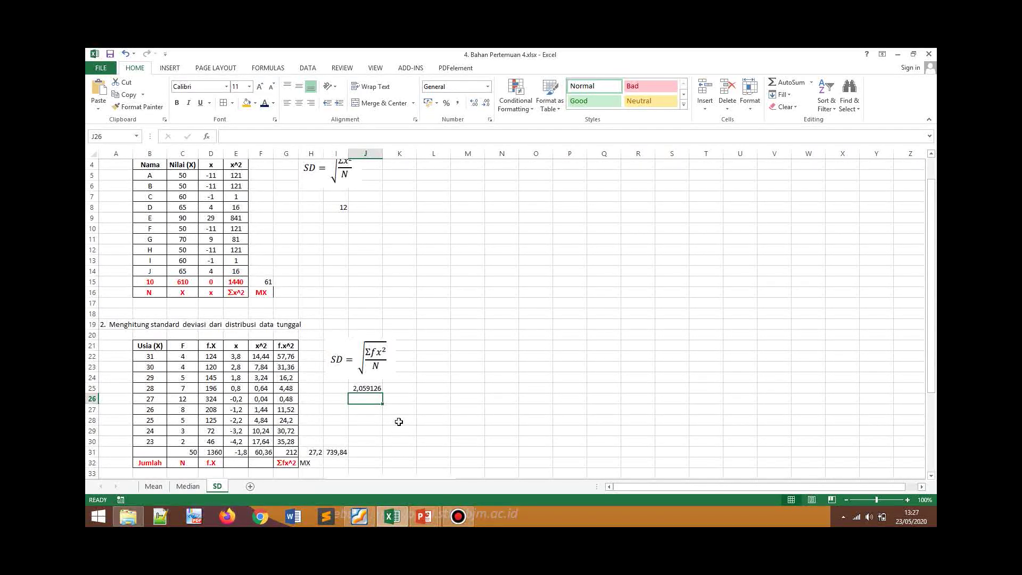
left_click(364, 390)
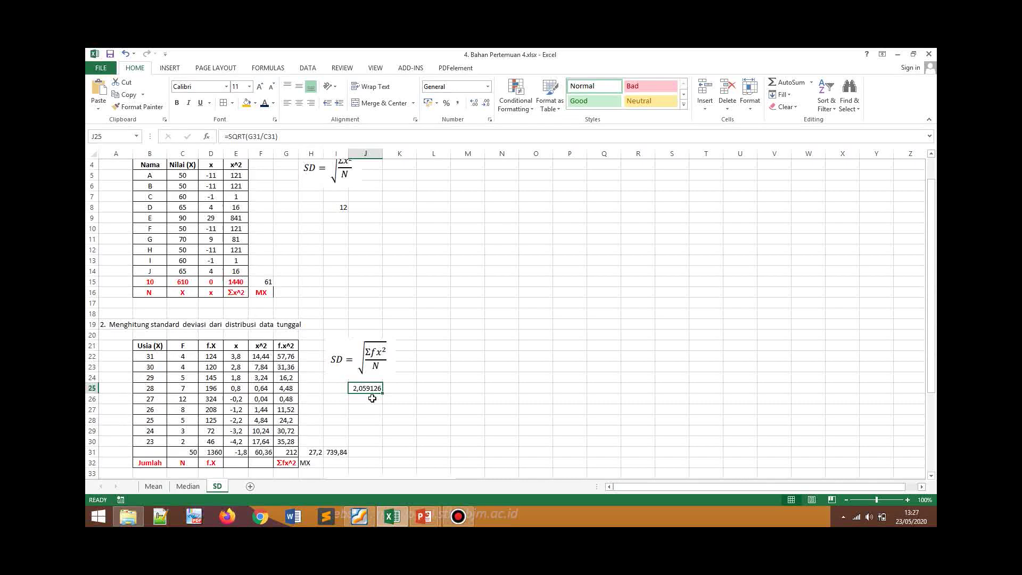
Total the F column of the third table, the short method, in C44 with =SUM(C37:C42)
scroll(372, 398, "down", 4)
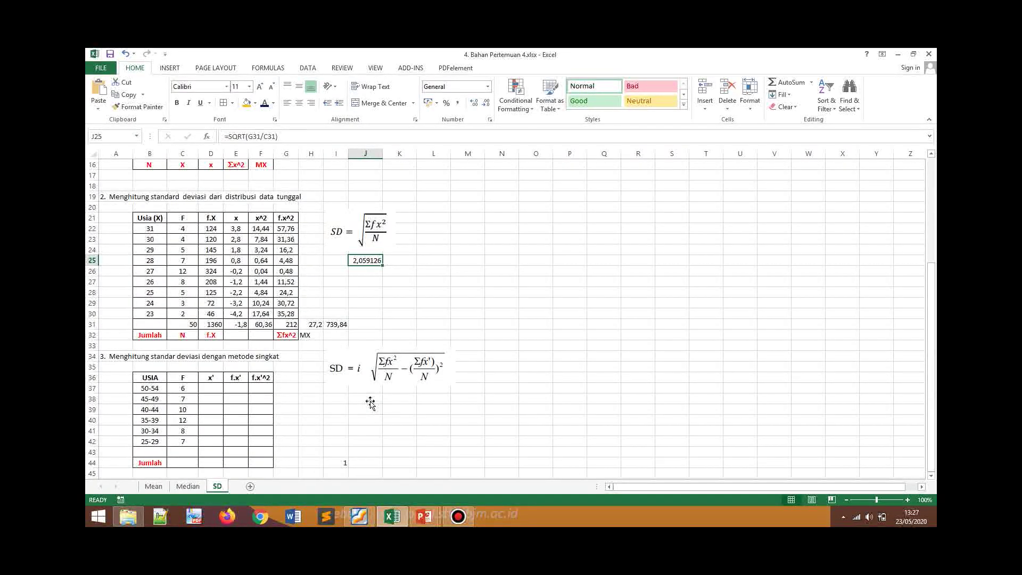
scroll(372, 401, "down", 1)
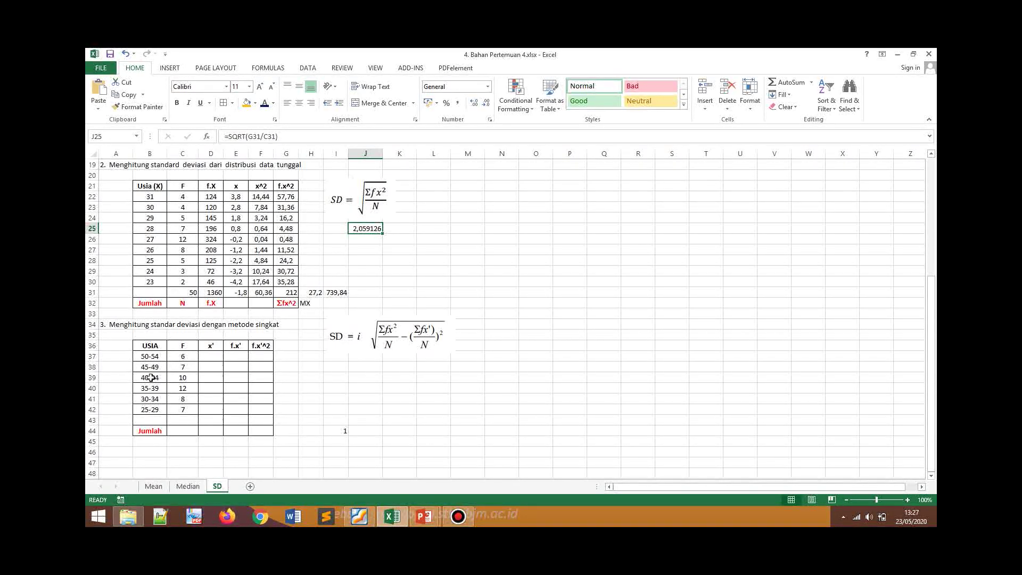
left_click(183, 431)
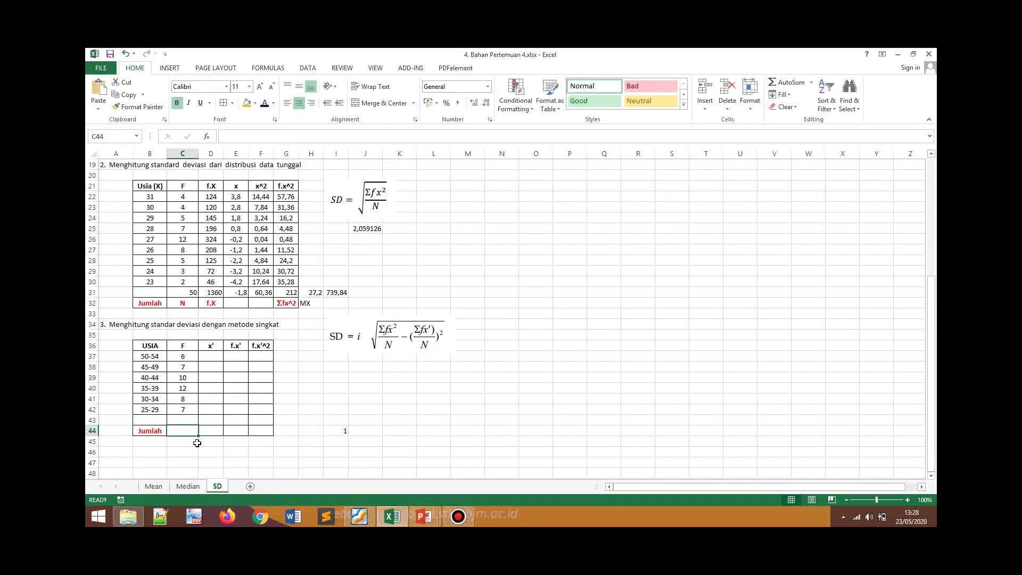
type("=su")
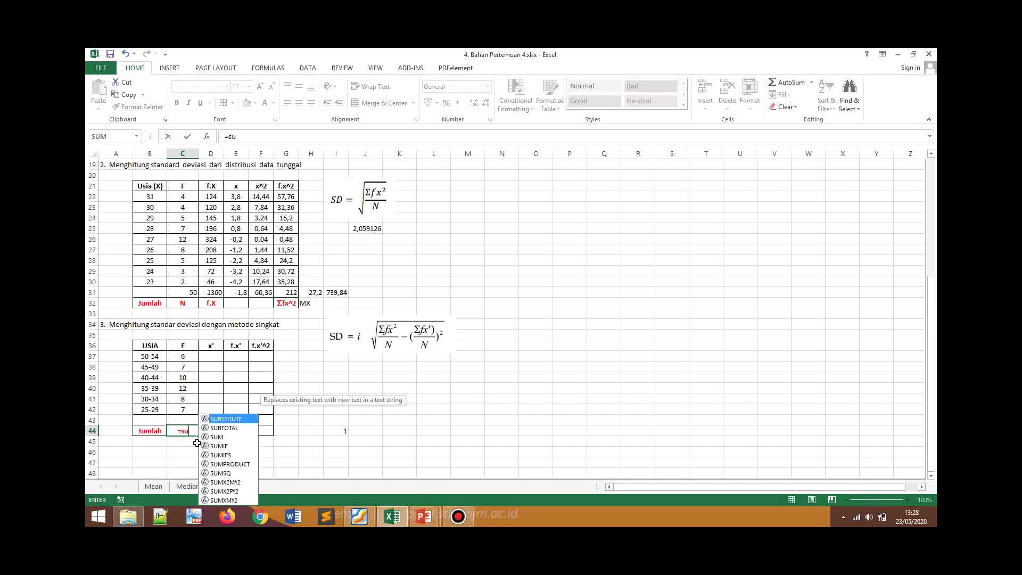
type("m(")
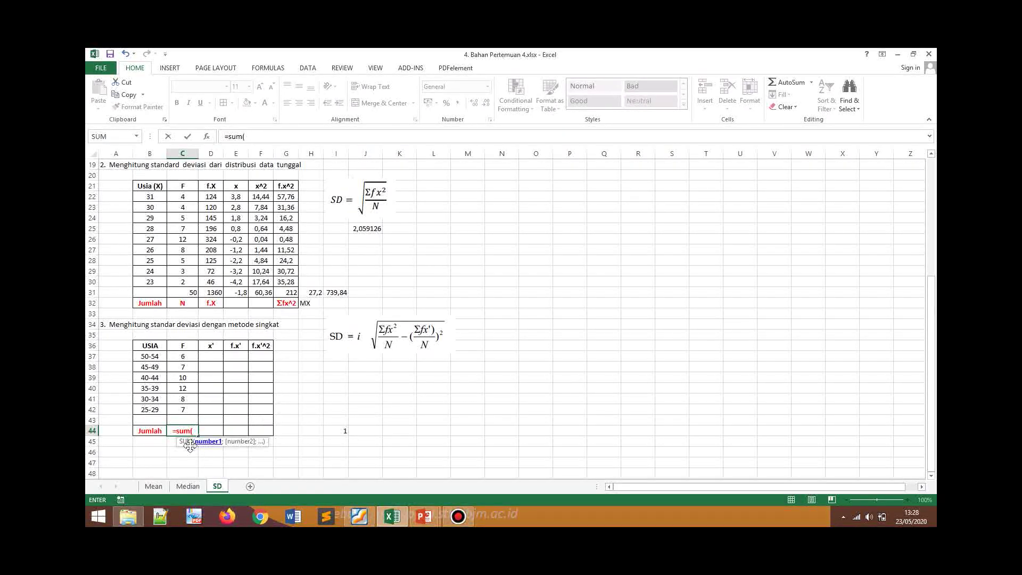
left_click_drag(172, 355, 187, 410)
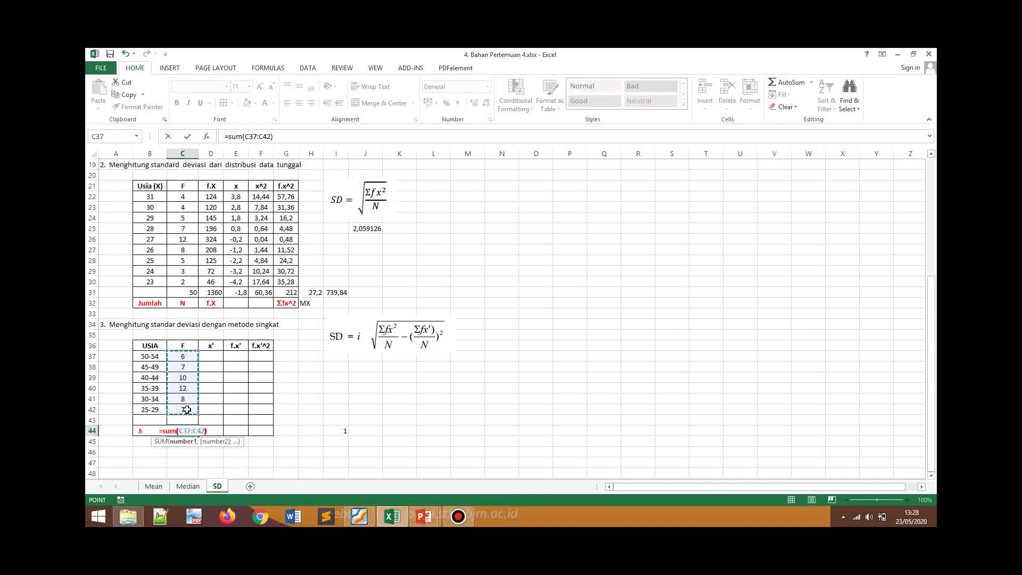
type(")")
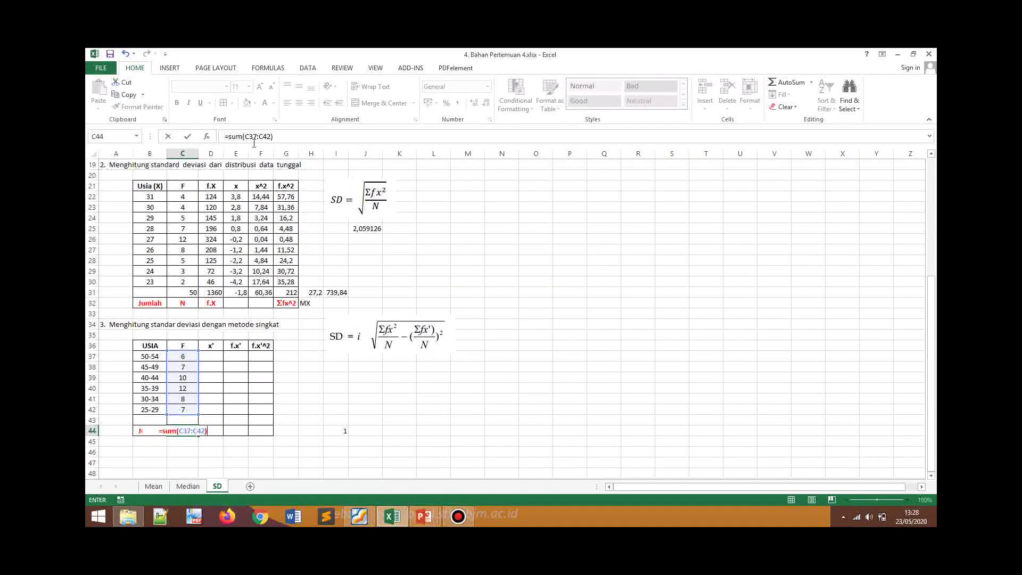
key("Return")
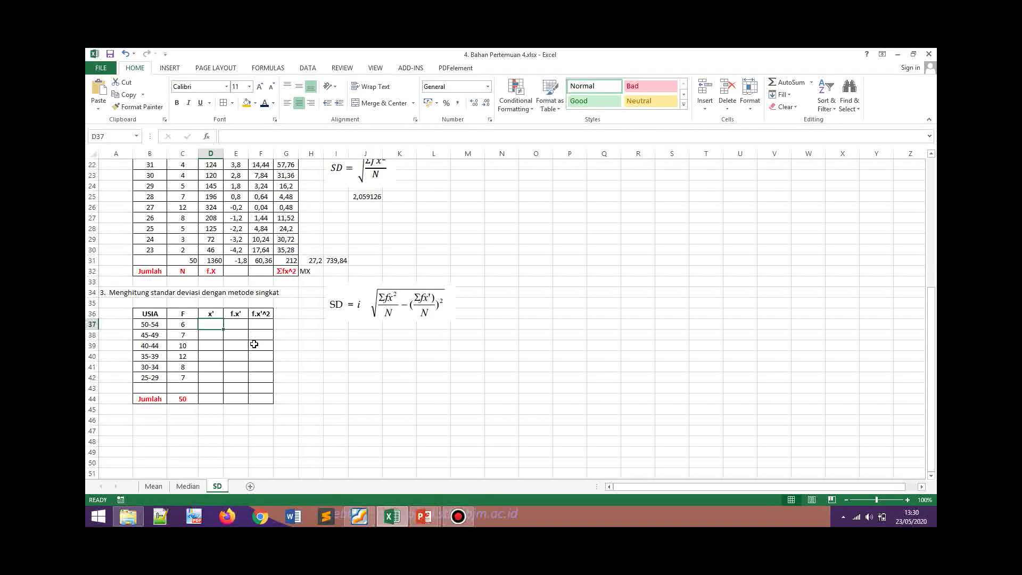
Enter the x' codes +3, +2, +1, 0, -1 and -2 for the age classes in D37 to D42
type("+3")
key("Return")
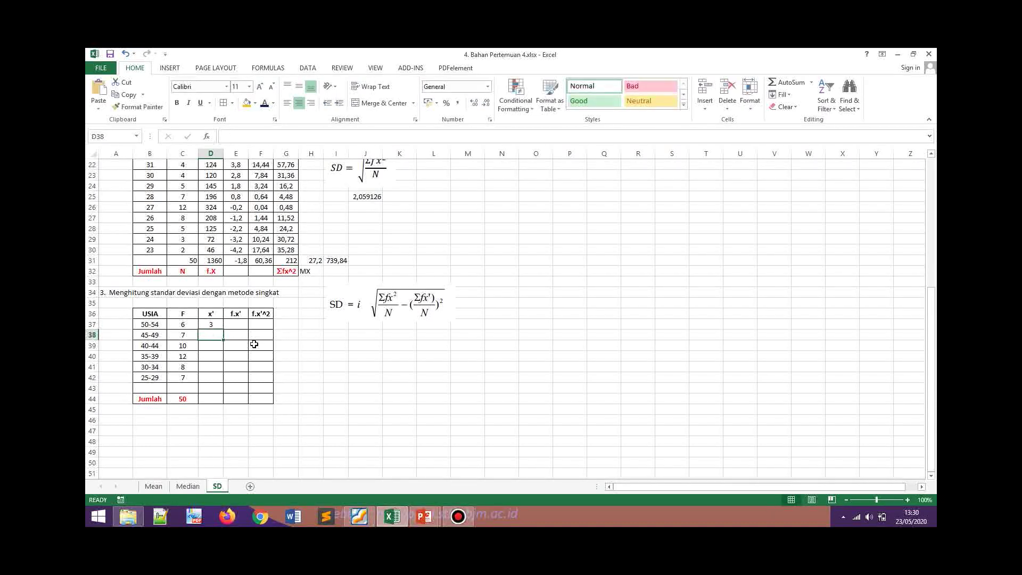
type("+2")
key("Return")
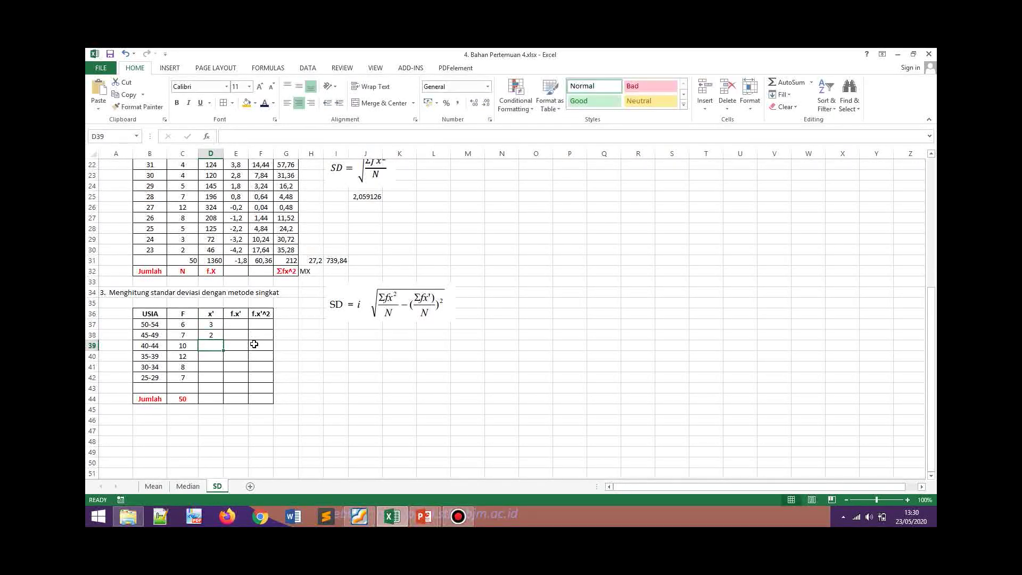
type("+1")
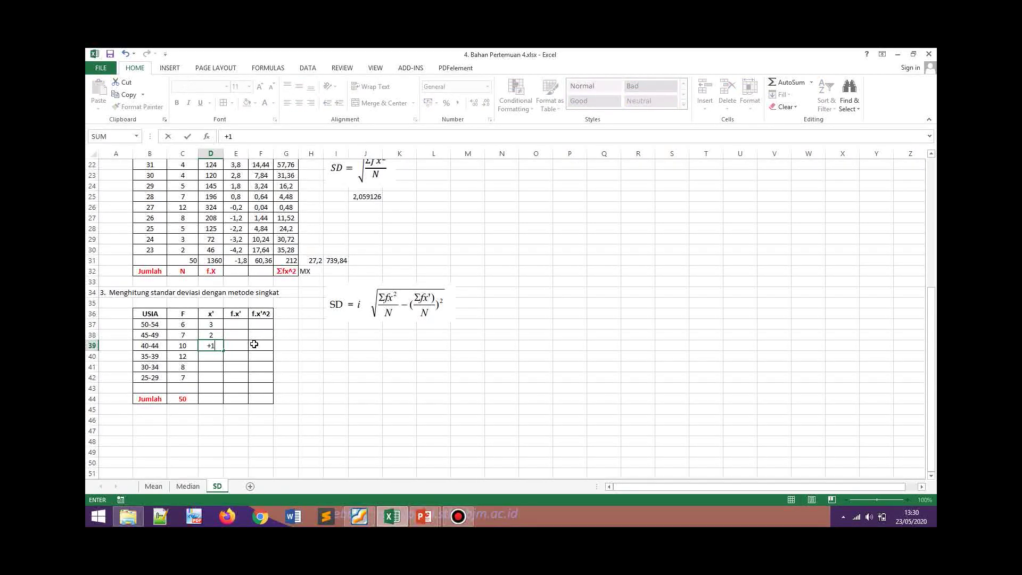
key("Return")
type("+0")
key("Return")
type("-1")
key("Return")
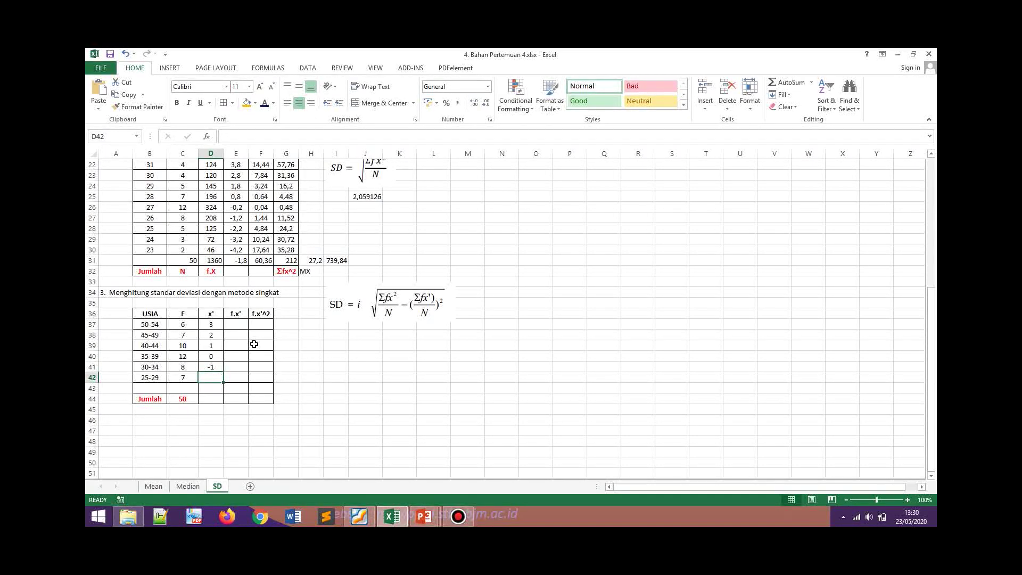
type("-2")
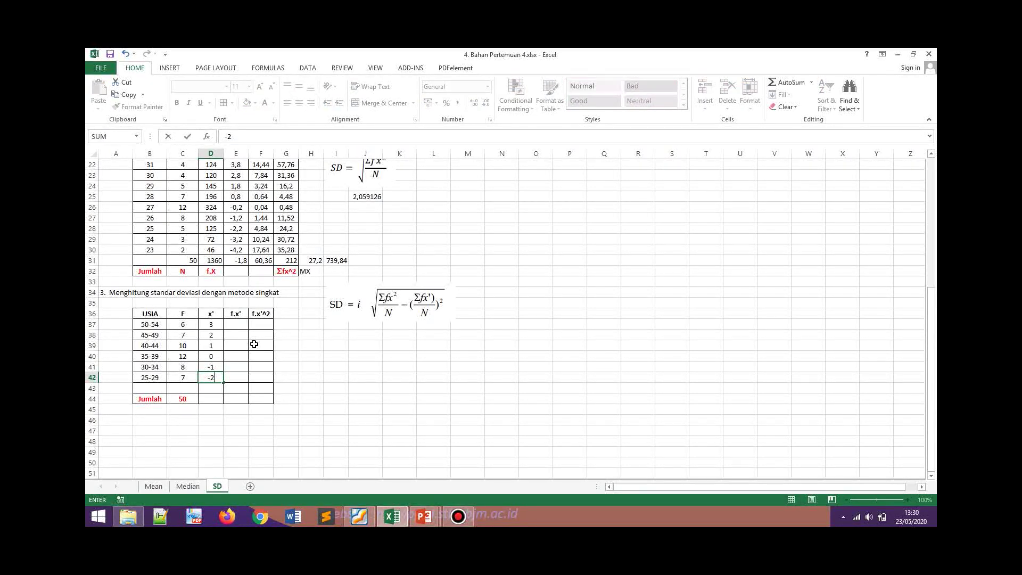
Calculate f.x' for age class 50-54 in E37 with =C37*D37 and fill the formula down to E42
left_click(232, 324)
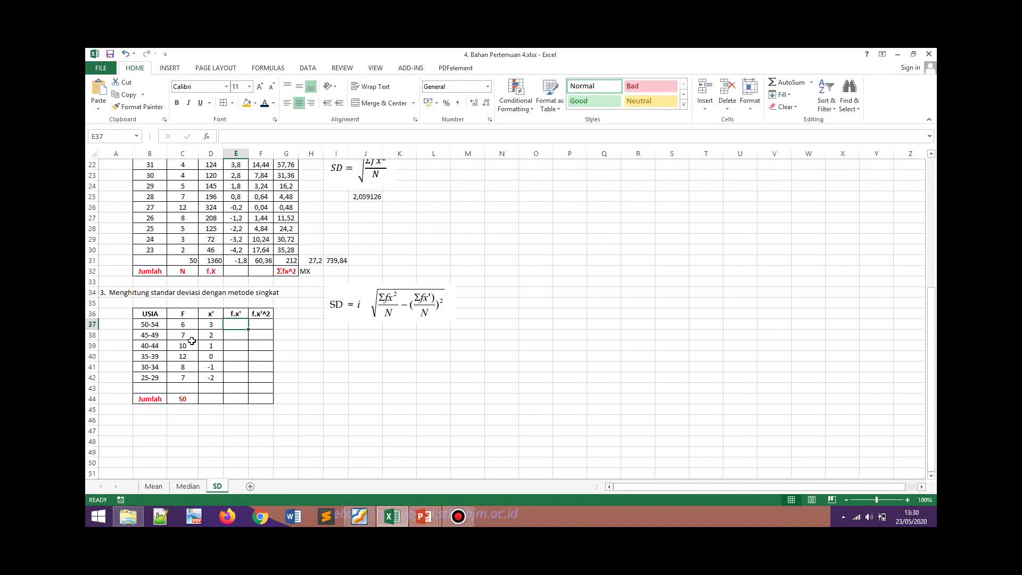
type("=")
left_click(184, 325)
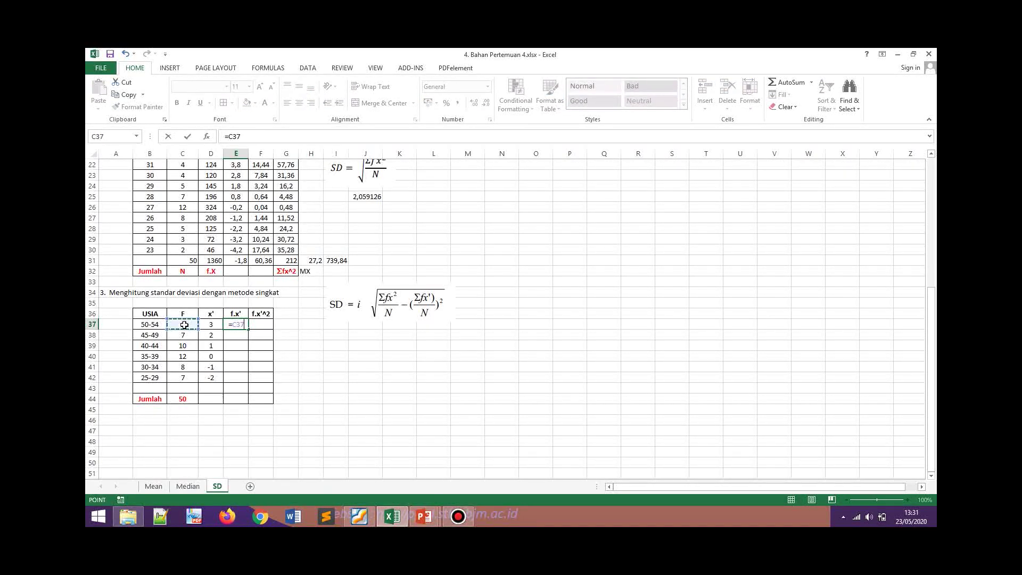
type("*")
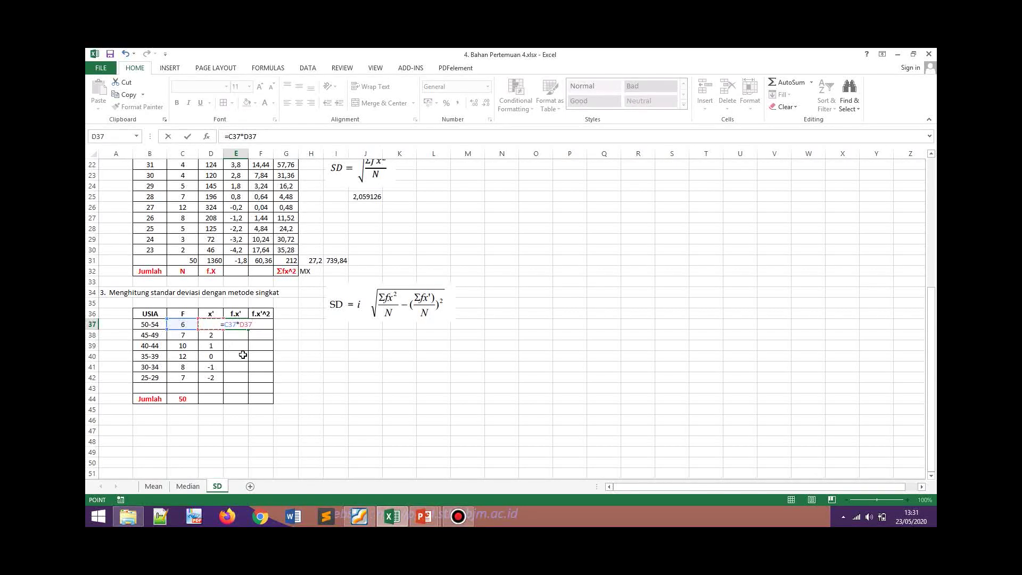
key("Return")
left_click(239, 326)
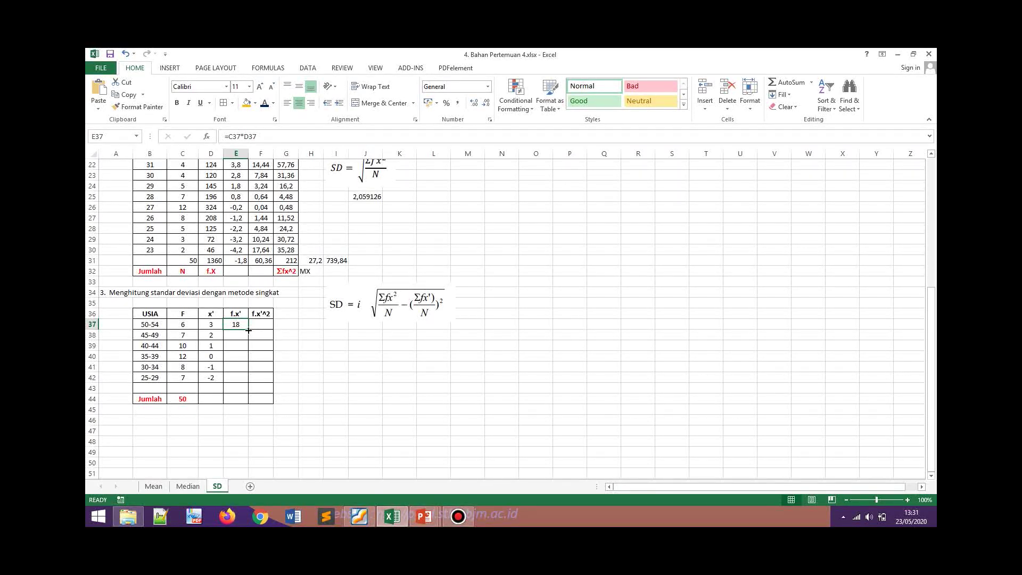
left_click_drag(248, 331, 249, 384)
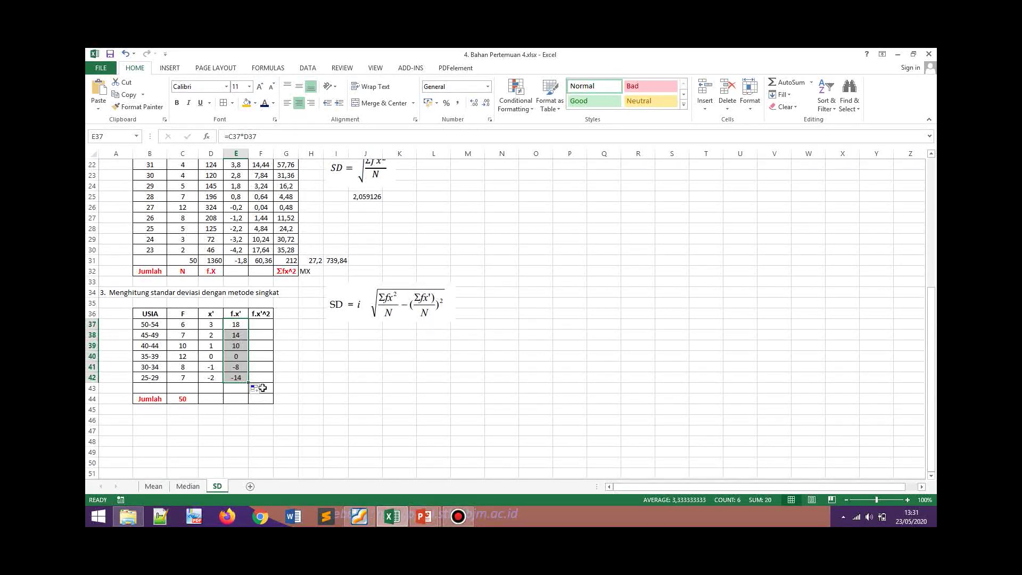
Calculate f.x'^2 for age class 50-54 in F37 with =D37*E37 and fill the formula down to F42
key("Right")
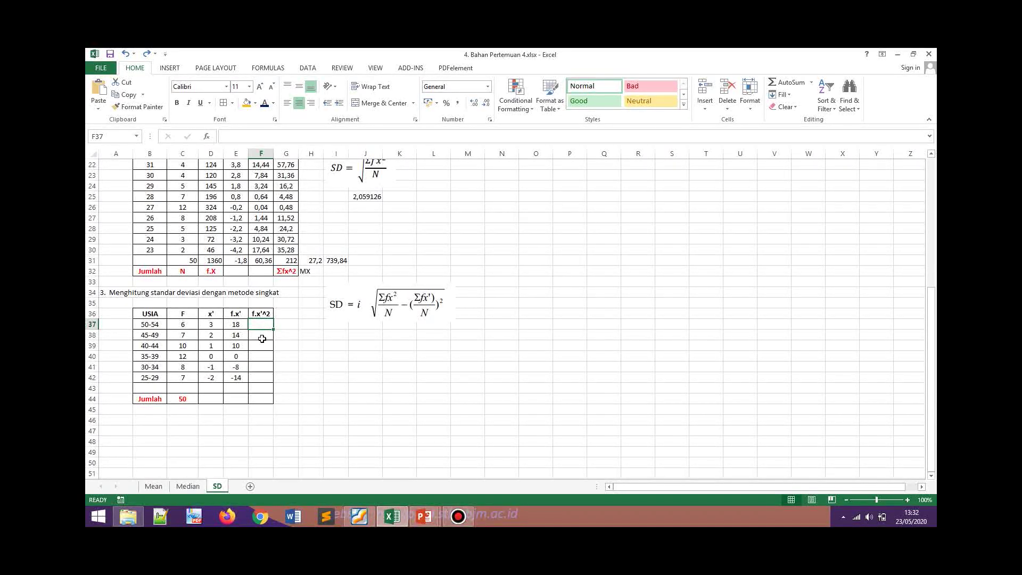
type("=")
left_click(210, 325)
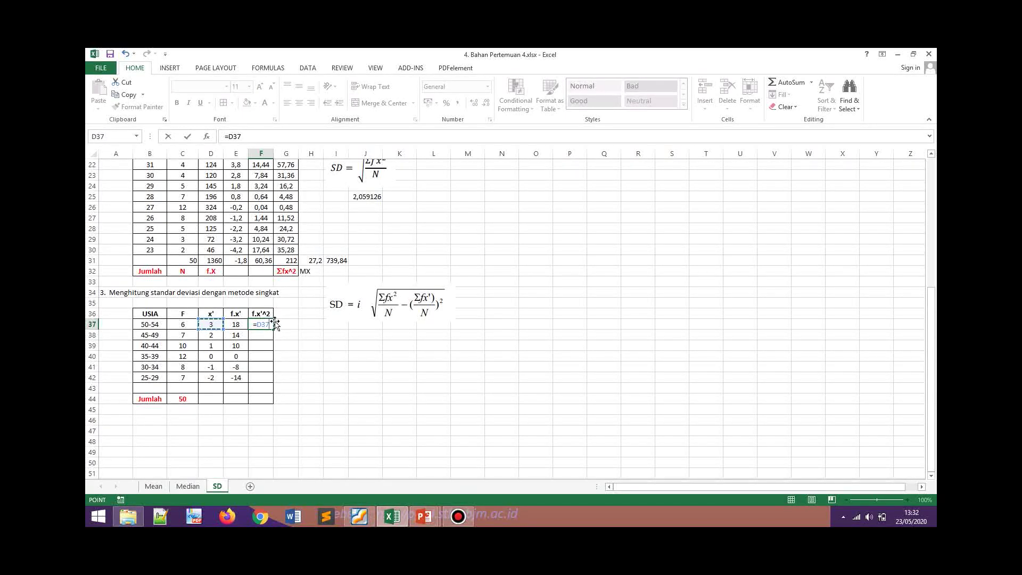
type("*")
left_click(237, 326)
key("Return")
left_click(269, 325)
left_click_drag(274, 328, 270, 388)
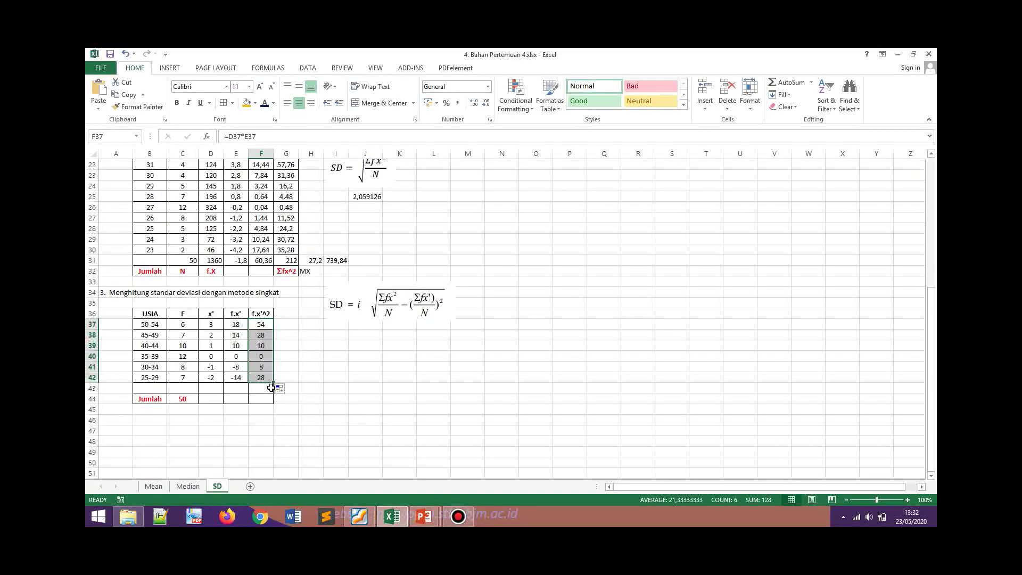
Extend the Jumlah sum formula from C44 across to F44 to total the x', f.x' and f.x'^2 columns
left_click(193, 403)
left_click_drag(197, 404, 271, 396)
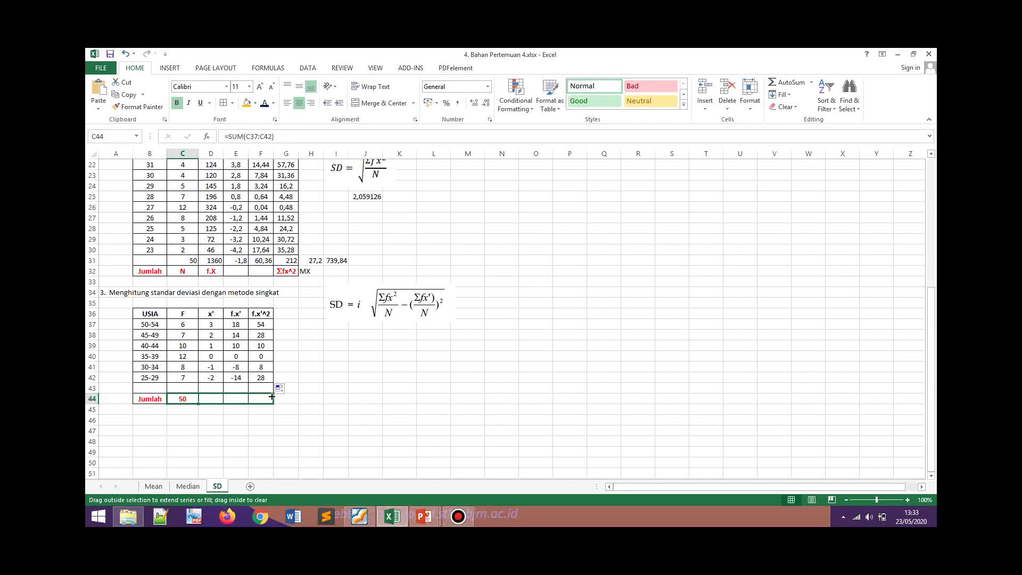
left_click_drag(271, 397, 273, 399)
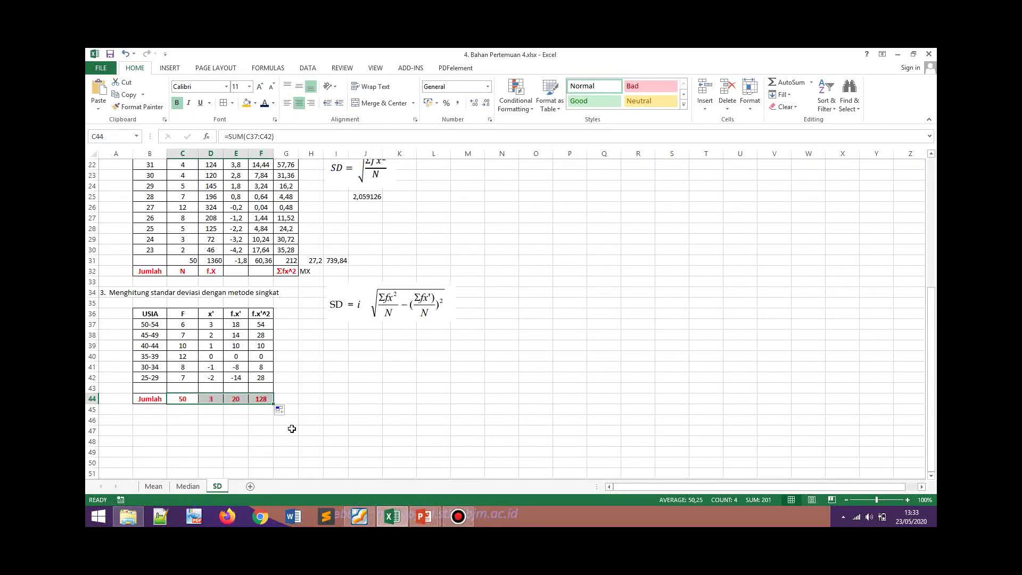
Start the short-method standard deviation formula in J38 with =5*SQRT and the first term (F44/C44) inside the root
left_click(335, 345)
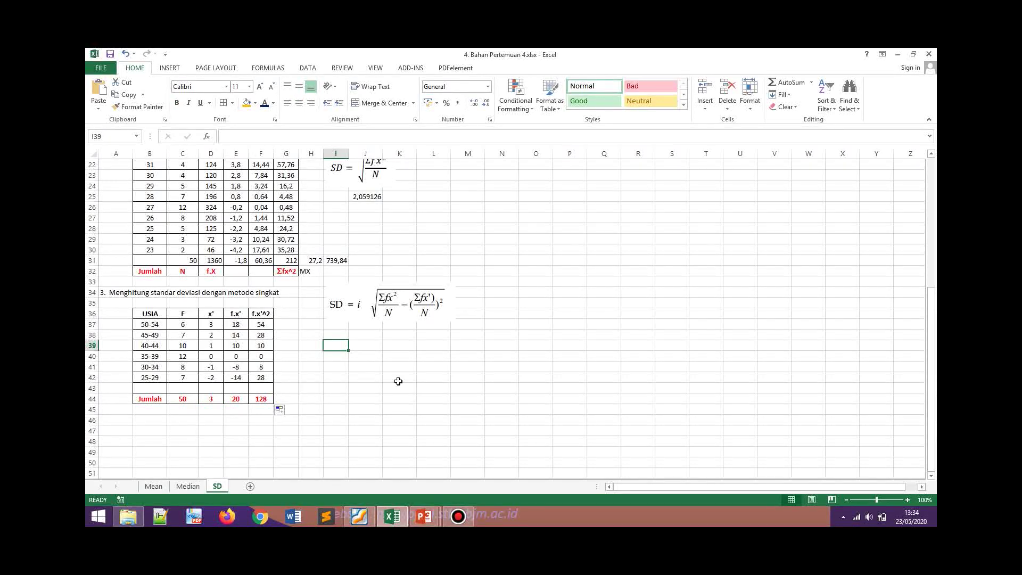
left_click(364, 337)
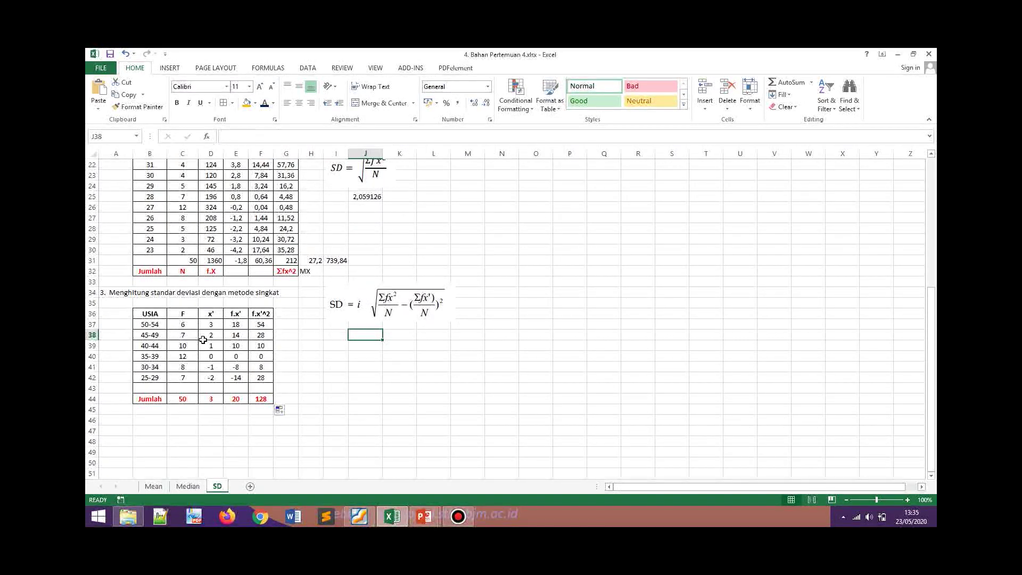
type("=")
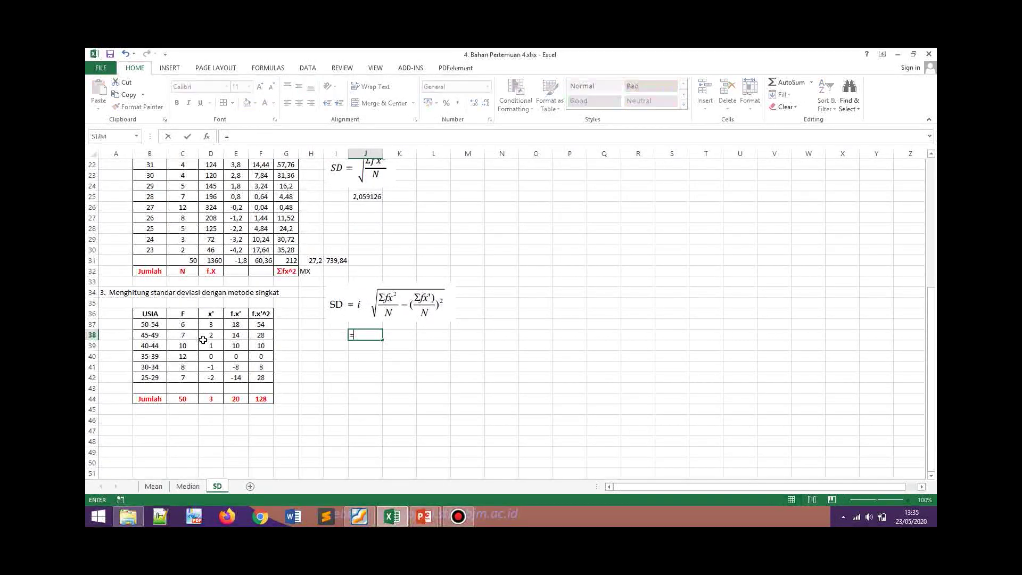
type("5*SQ")
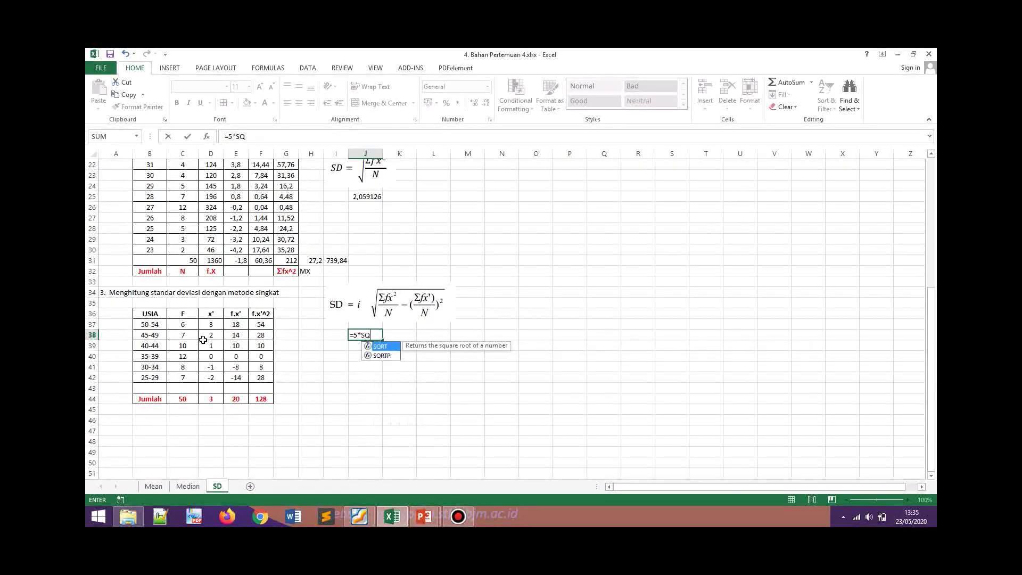
type("RT(")
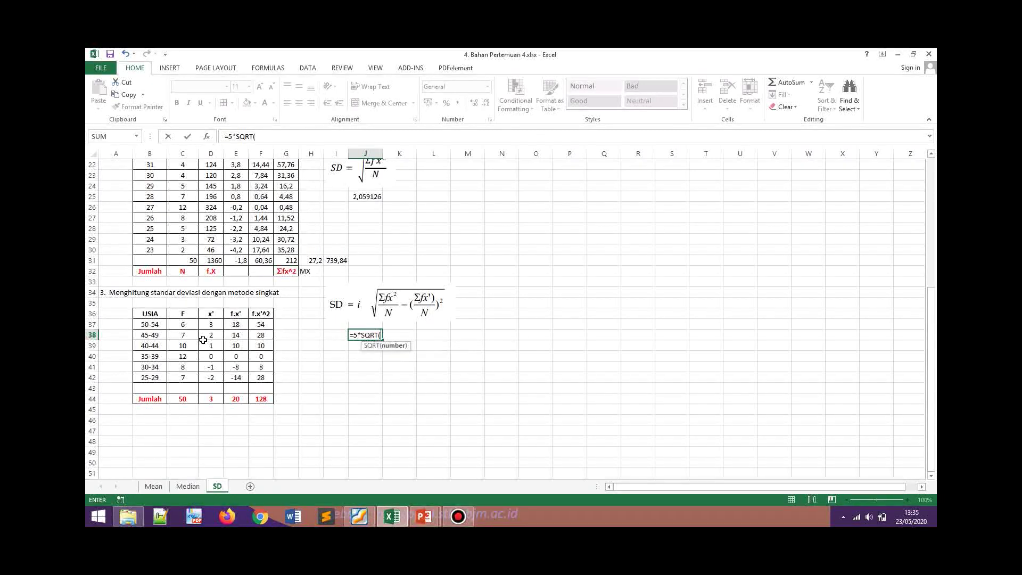
type(")")
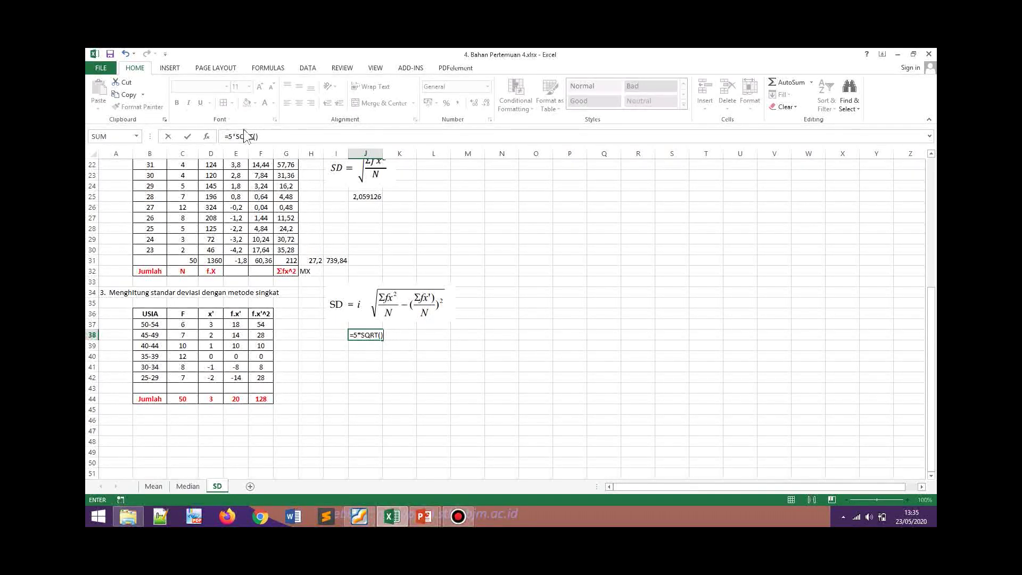
left_click(256, 137)
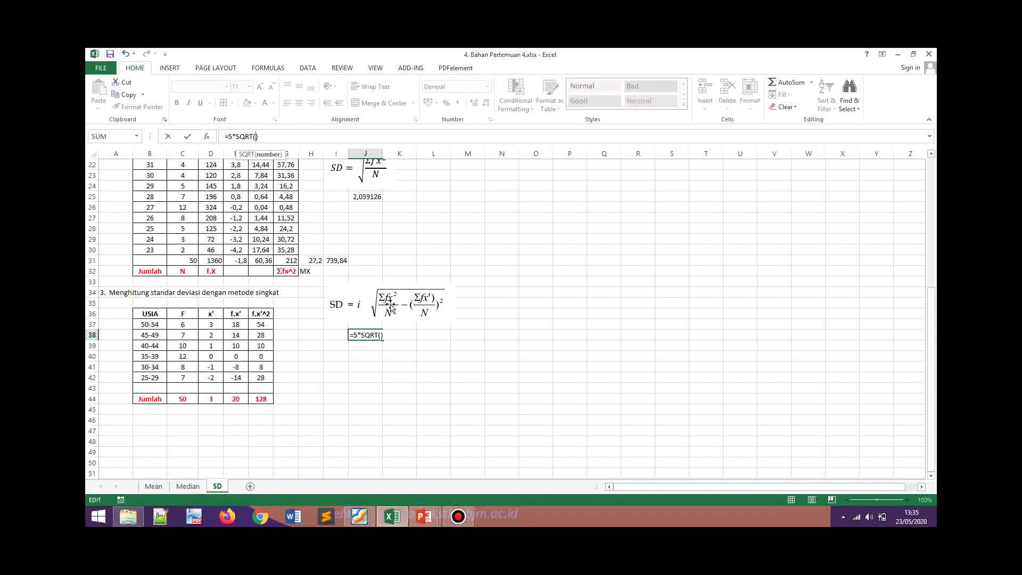
type("(")
left_click(266, 402)
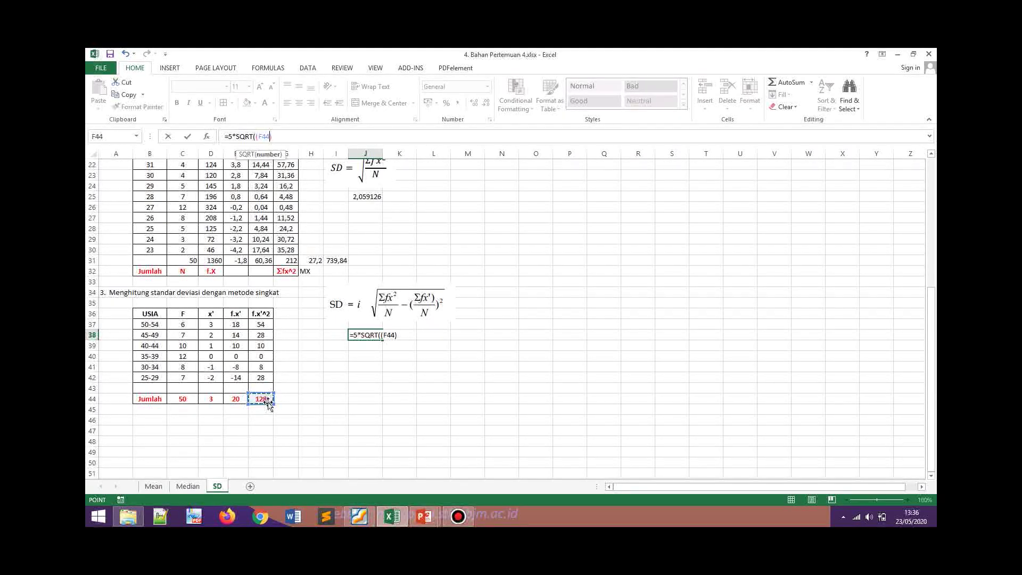
type("/")
left_click(181, 401)
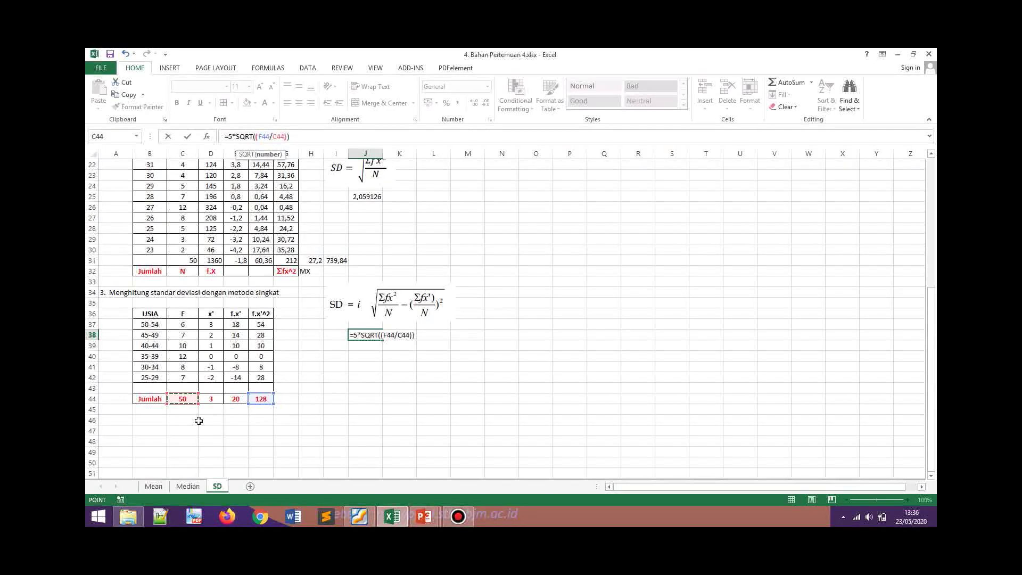
Subtract the squared second term inside the root, completing J38 as =5*SQRT((F44/C44)-((E44/C44)^2)), and review the entered formula
type("-(")
key("Left")
left_click(236, 400)
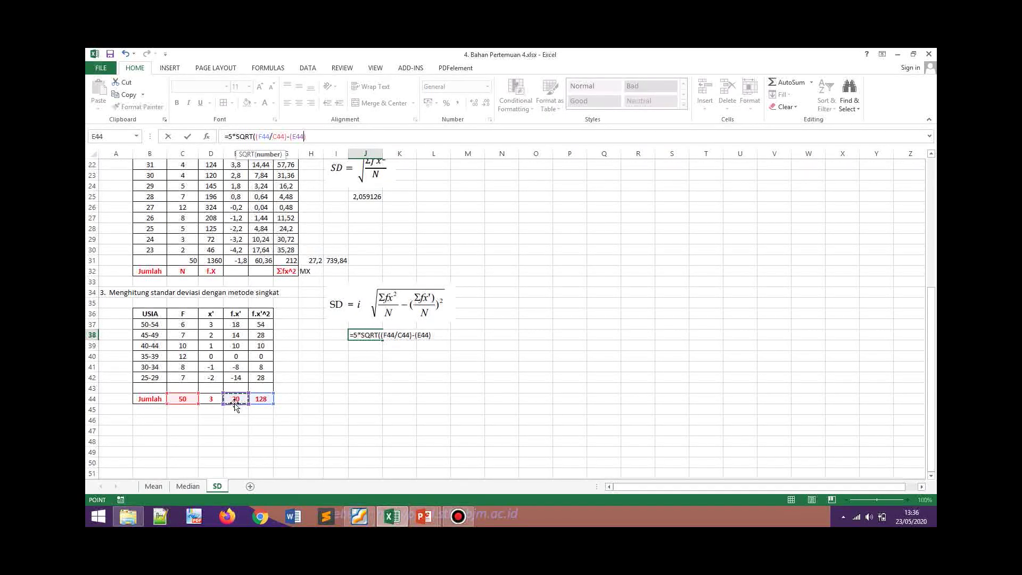
type("/")
left_click(184, 399)
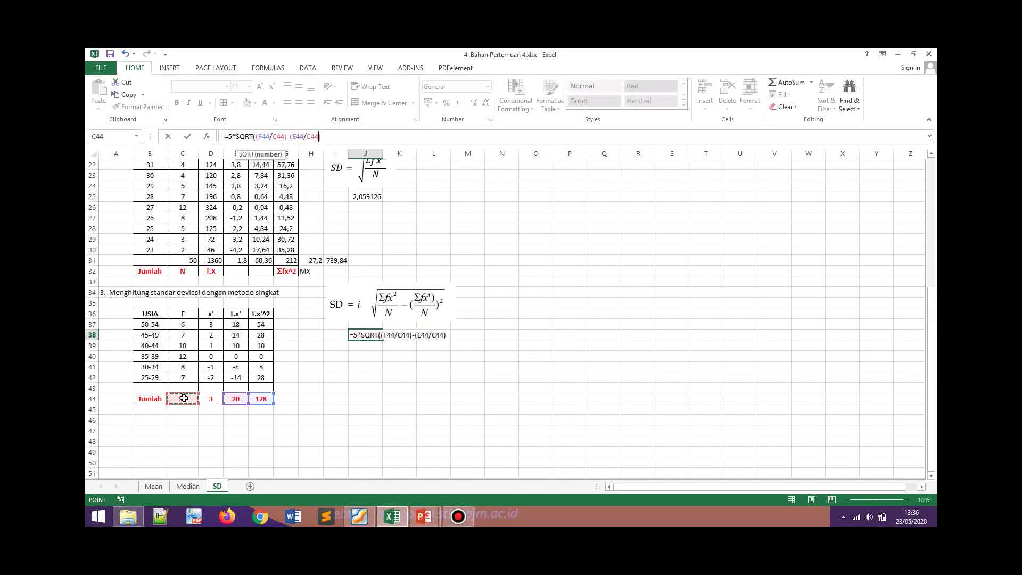
type(")")
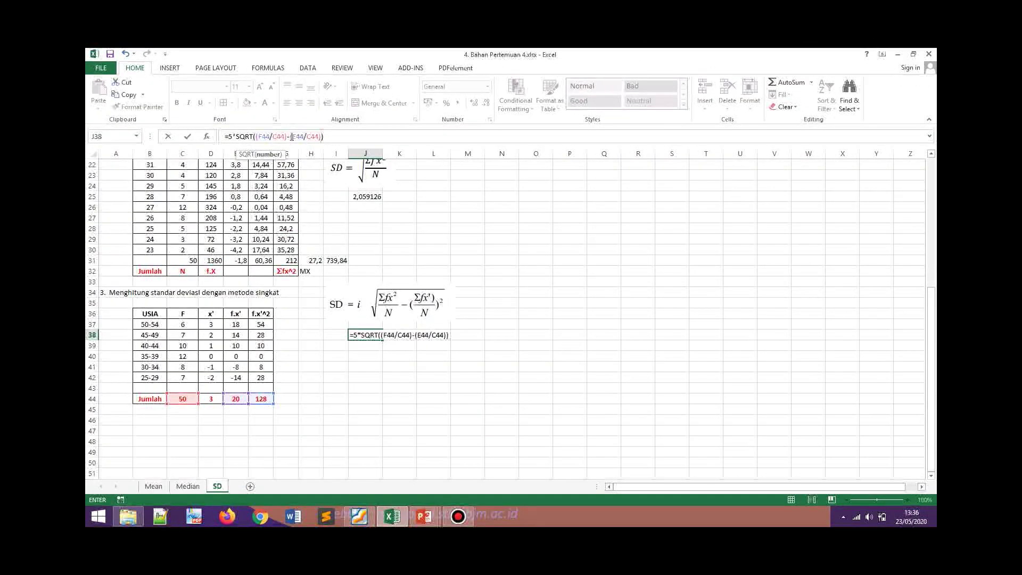
left_click(292, 137)
type("(")
type("^2")
key("Return")
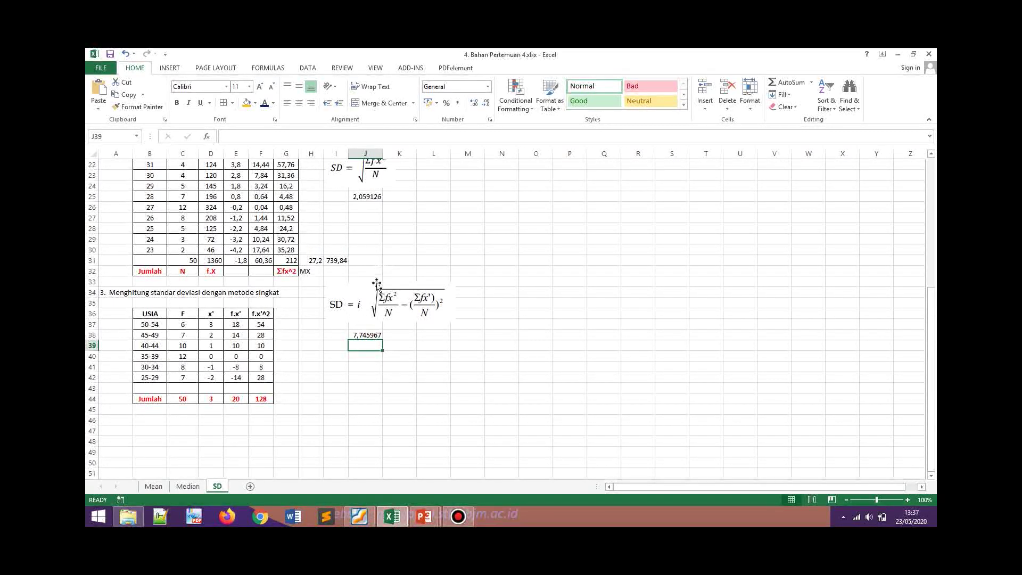
left_click(366, 335)
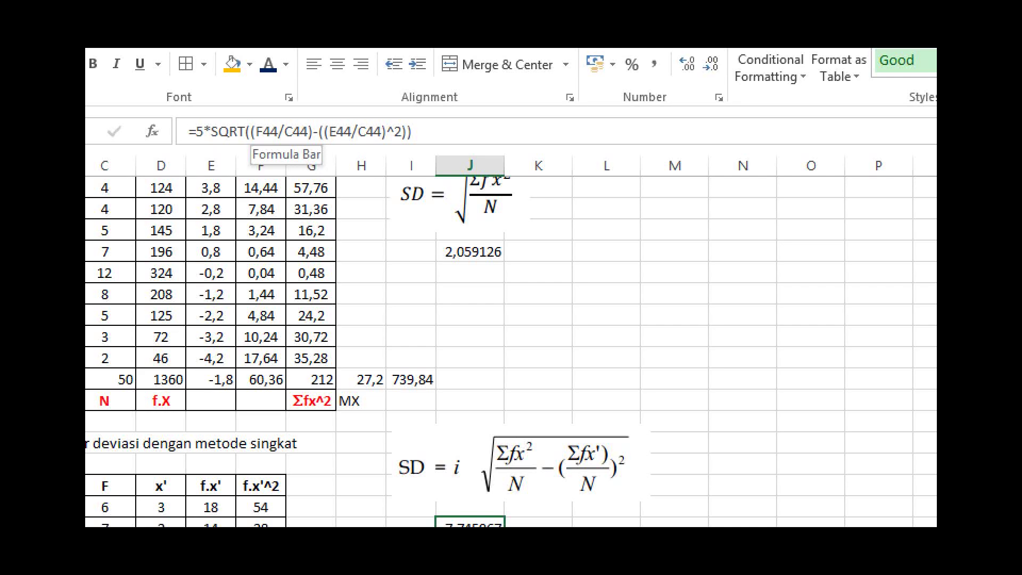
left_click(367, 369)
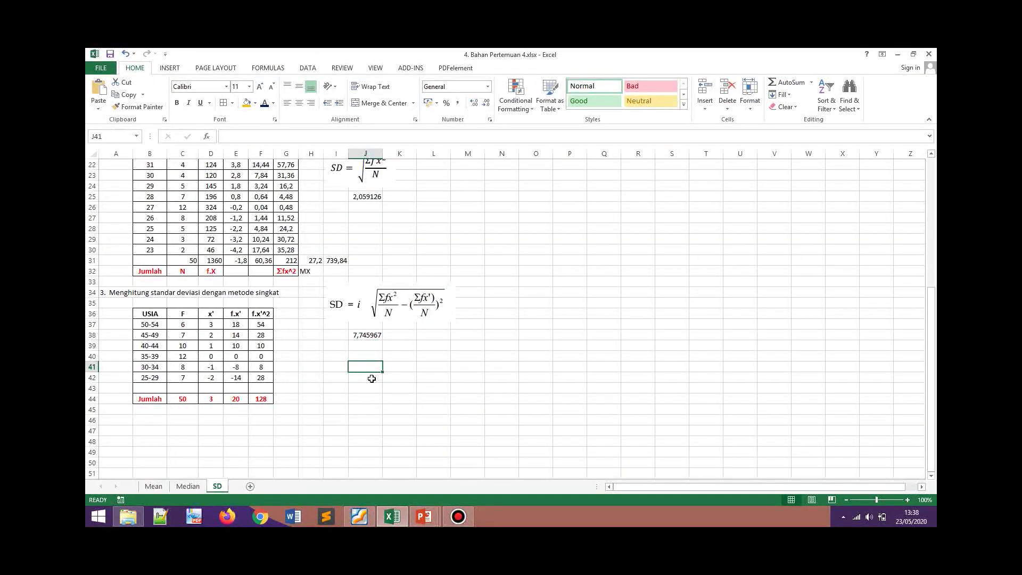